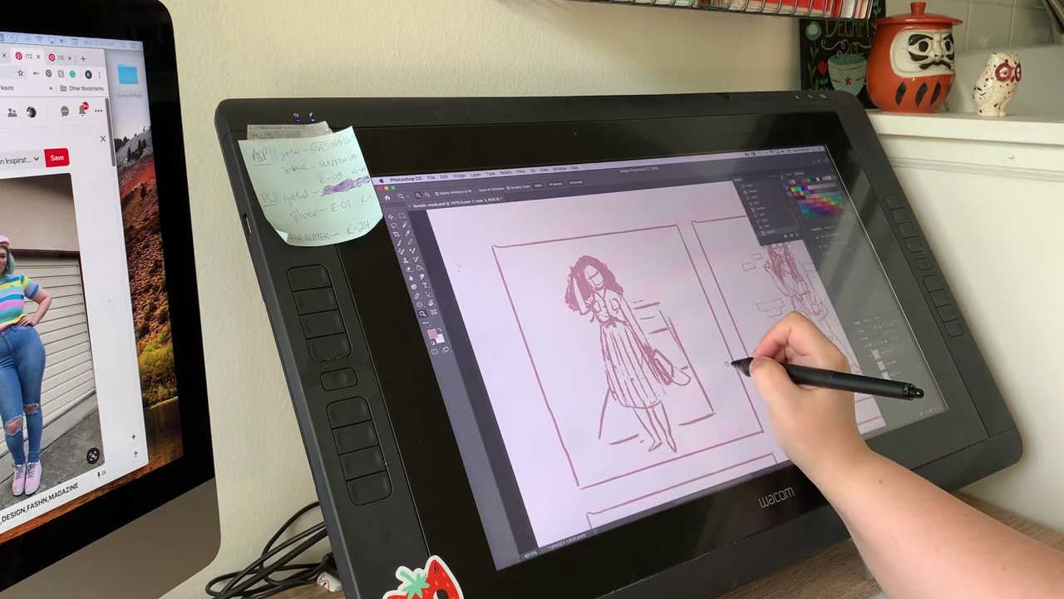
- Look over the framed thumbnail sketches of the posed figures to compare the compositions
drag(672, 374, 559, 402)
drag(735, 356, 700, 218)
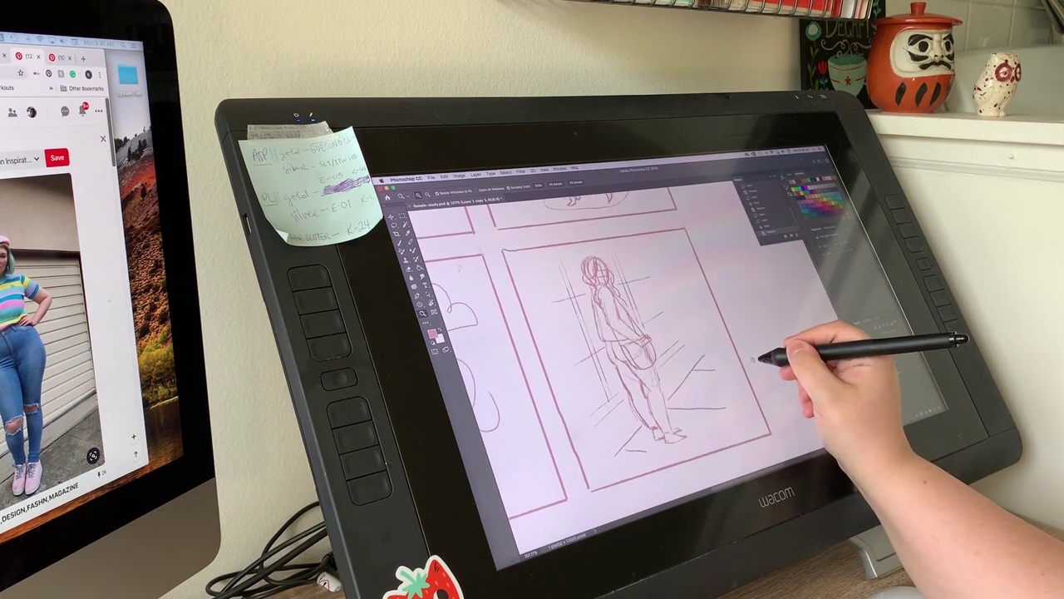
mouse_move(752, 360)
mouse_down()
mouse_move(808, 344)
mouse_move(792, 353)
mouse_up()
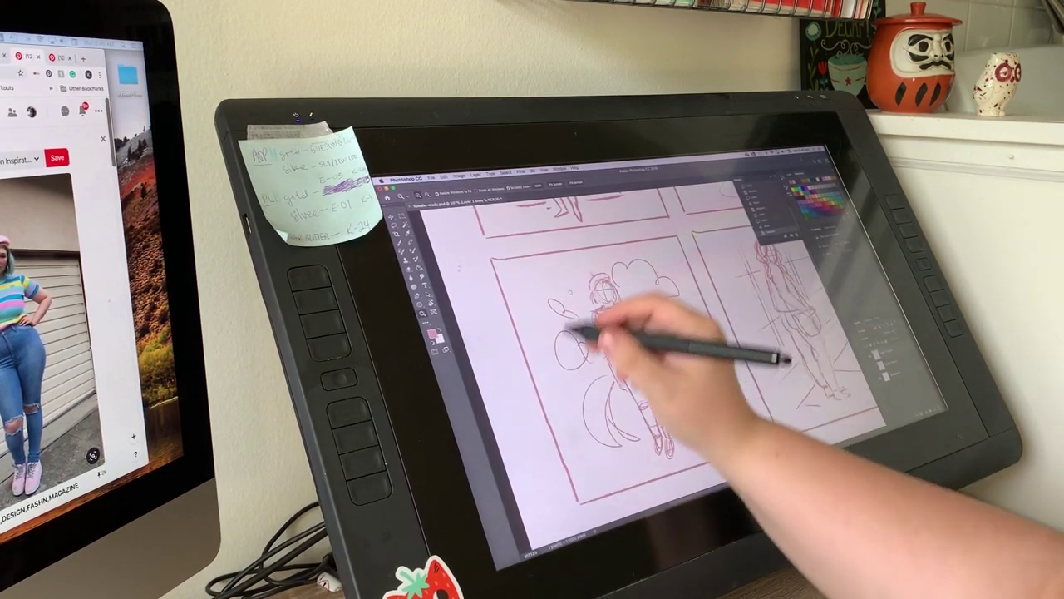
drag(698, 288, 738, 373)
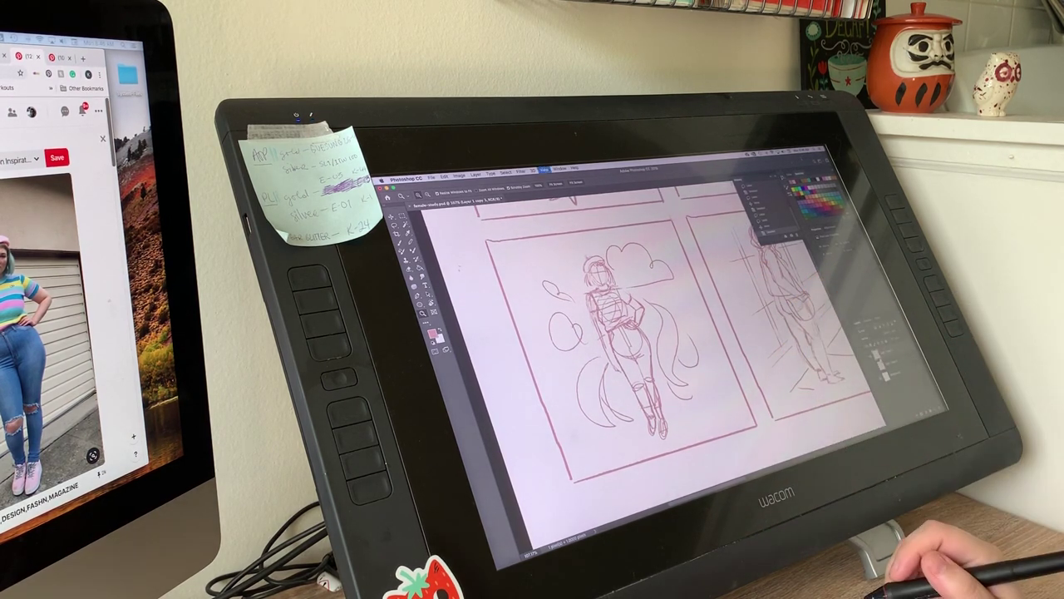
- Isolate the thumbnail of the hand-on-hip figure surrounded by hearts, lassoing and deleting the sketch parts that are not needed
key(super+minus)
key(super+minus)
key(super+minus)
key(super+minus)
key(super+minus)
key(l)
mouse_move(636, 320)
mouse_down()
mouse_move(604, 295)
mouse_move(615, 344)
mouse_move(636, 343)
mouse_move(753, 401)
mouse_up()
key(Delete)
drag(670, 374, 678, 339)
drag(751, 394, 775, 407)
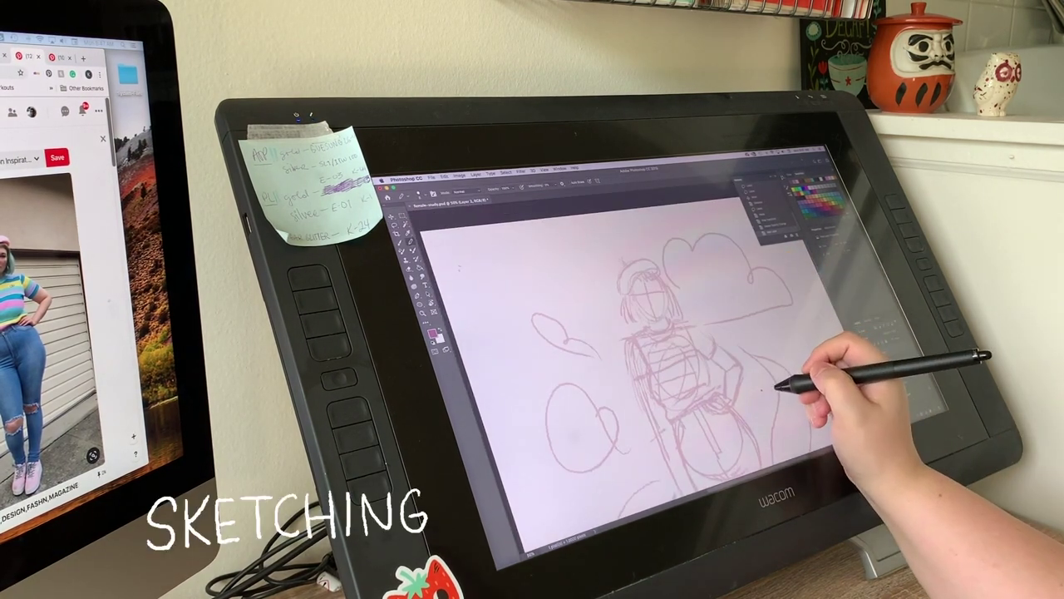
drag(760, 390, 740, 329)
mouse_move(771, 378)
mouse_down()
mouse_move(750, 334)
mouse_move(771, 359)
mouse_up()
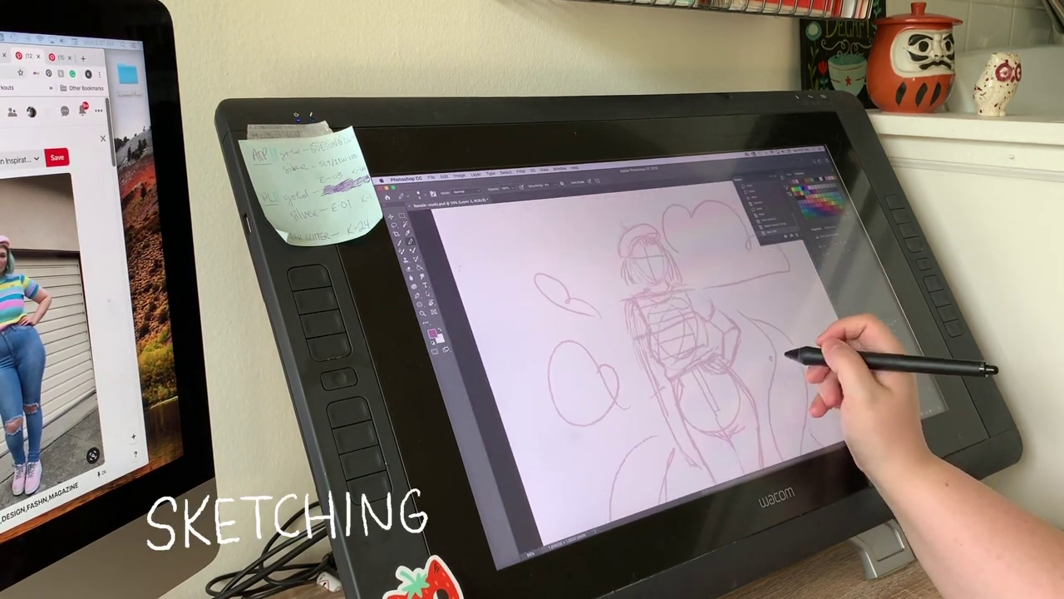
- Fade the rough sketch and outline the figure's T-shirt over it, with sleeve, neckline, sides and wavy hem
drag(633, 300, 630, 337)
drag(919, 339, 903, 333)
mouse_move(649, 258)
mouse_down()
mouse_move(646, 316)
mouse_move(640, 297)
mouse_move(653, 329)
mouse_up()
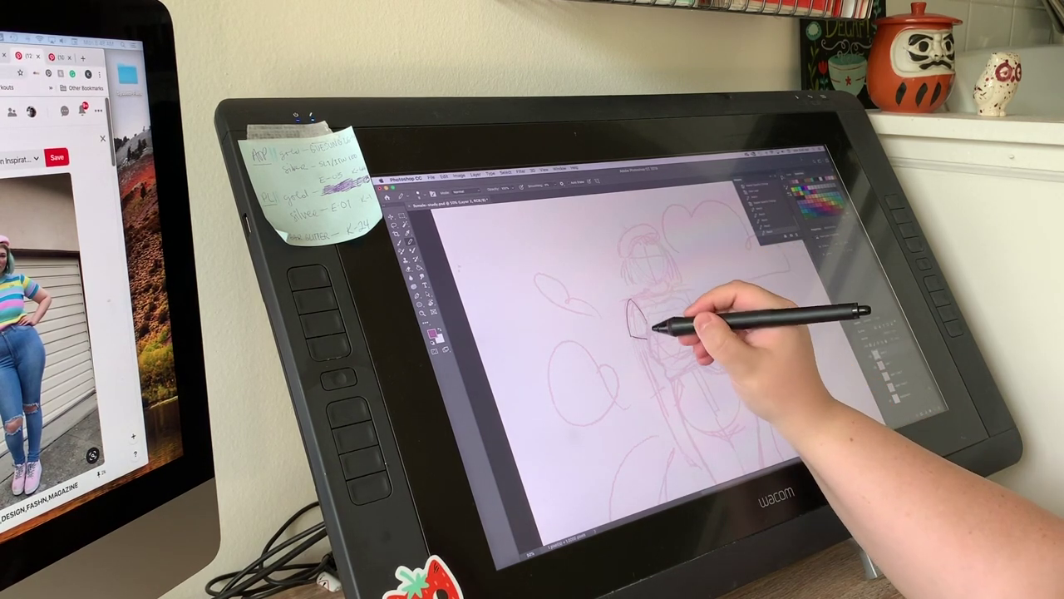
drag(668, 363, 668, 373)
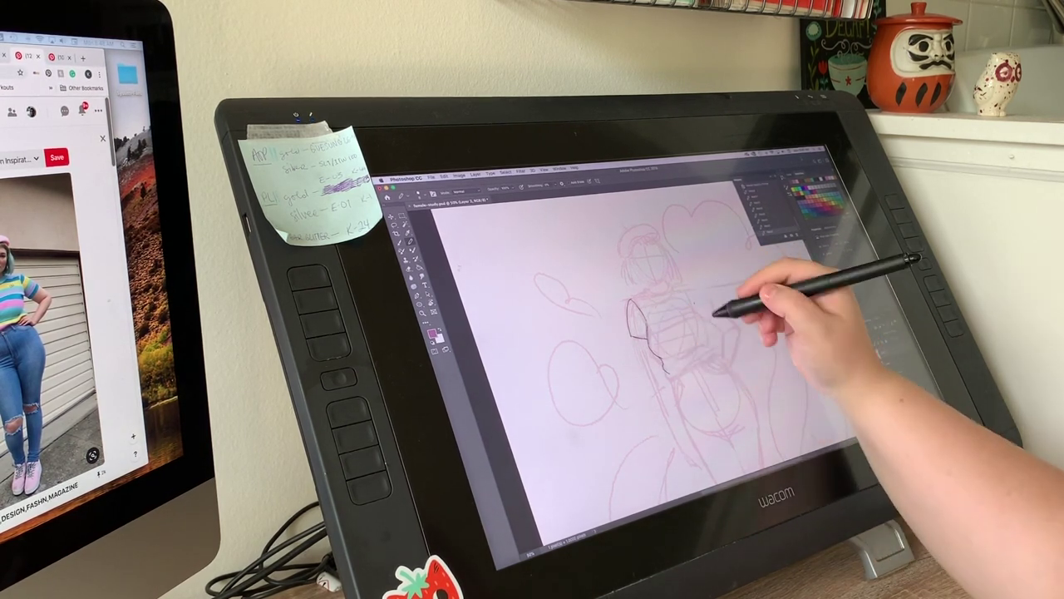
mouse_move(649, 290)
mouse_down()
mouse_move(670, 284)
mouse_move(693, 303)
mouse_up()
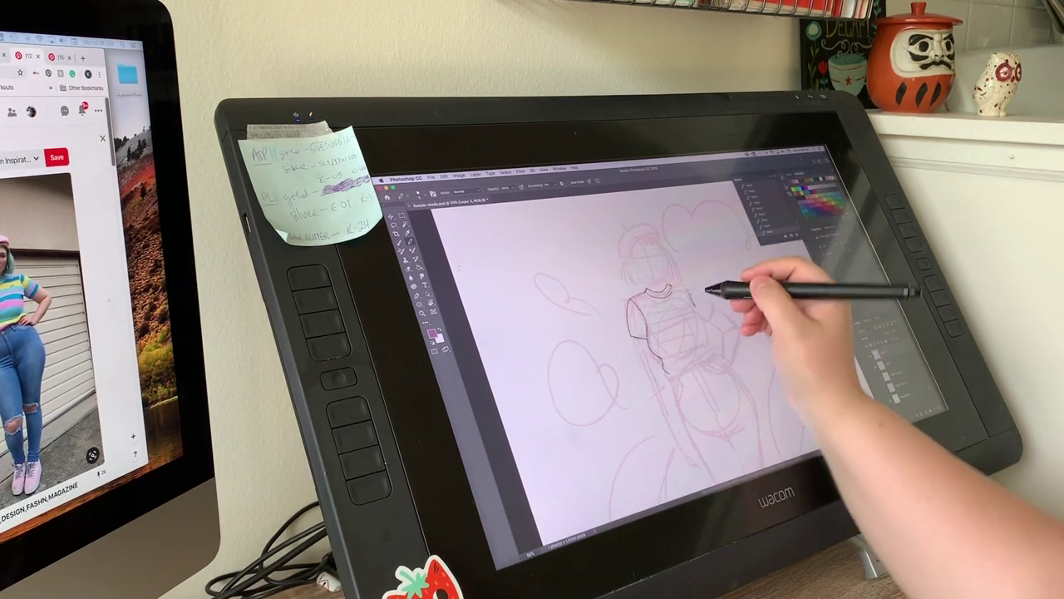
key(l)
key(b)
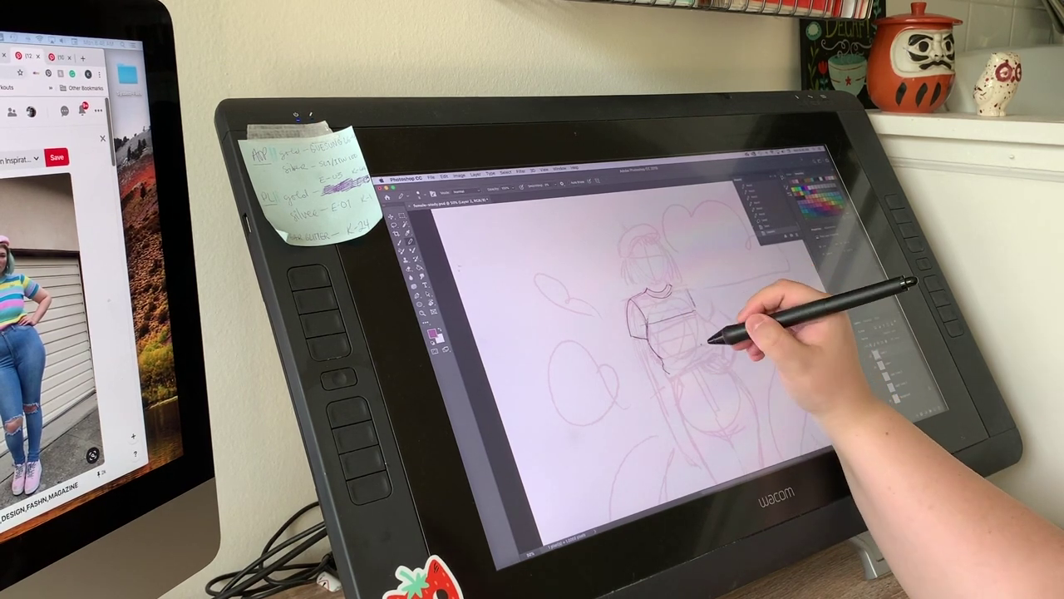
drag(694, 308, 708, 339)
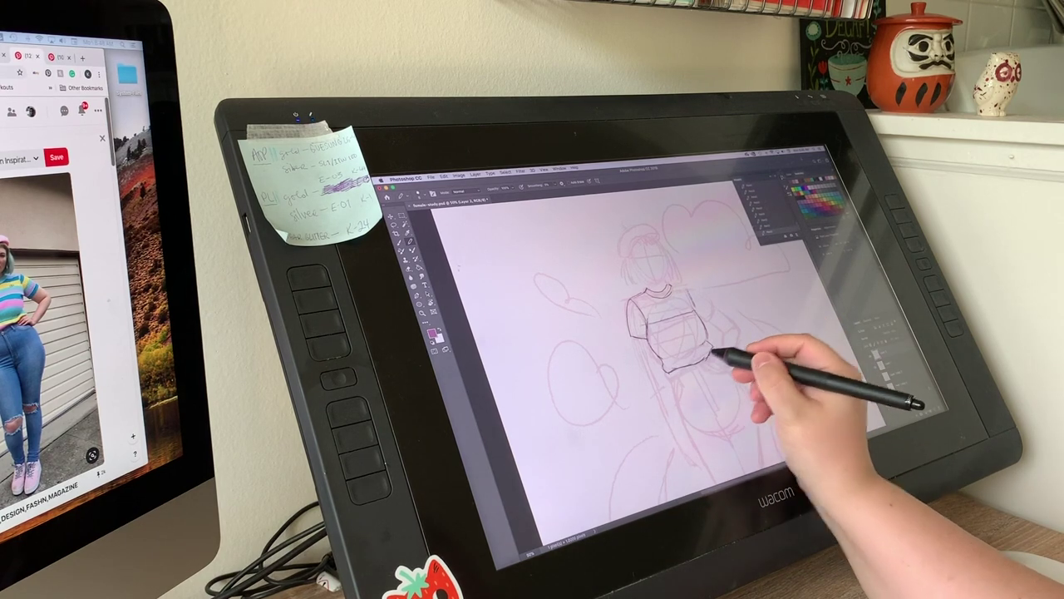
drag(680, 356, 707, 349)
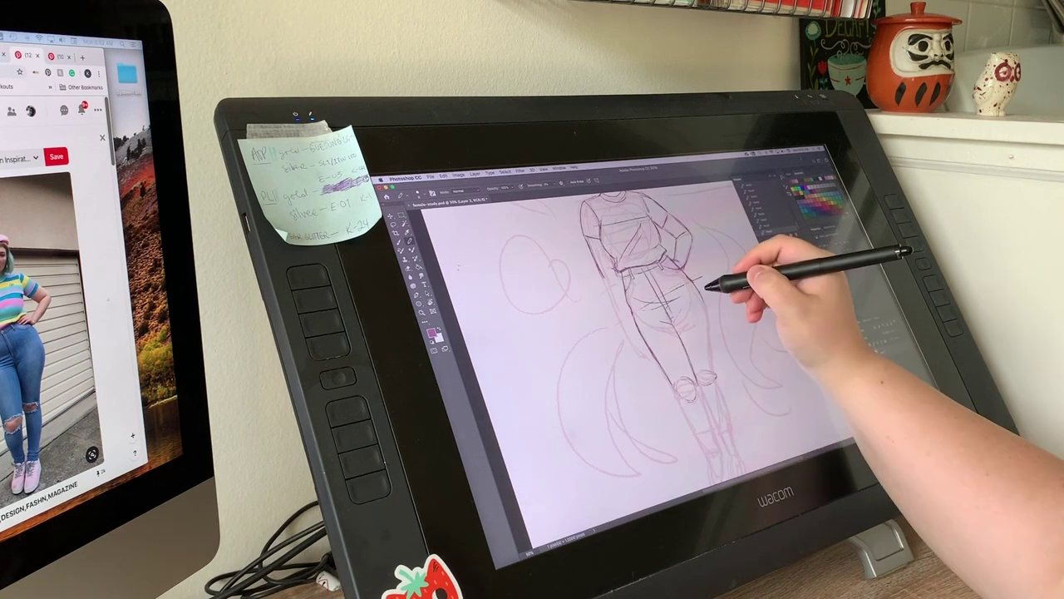
- Sketch the jeans' legs with torn knees, the laced shoes and the hand on the hip
drag(706, 288, 719, 369)
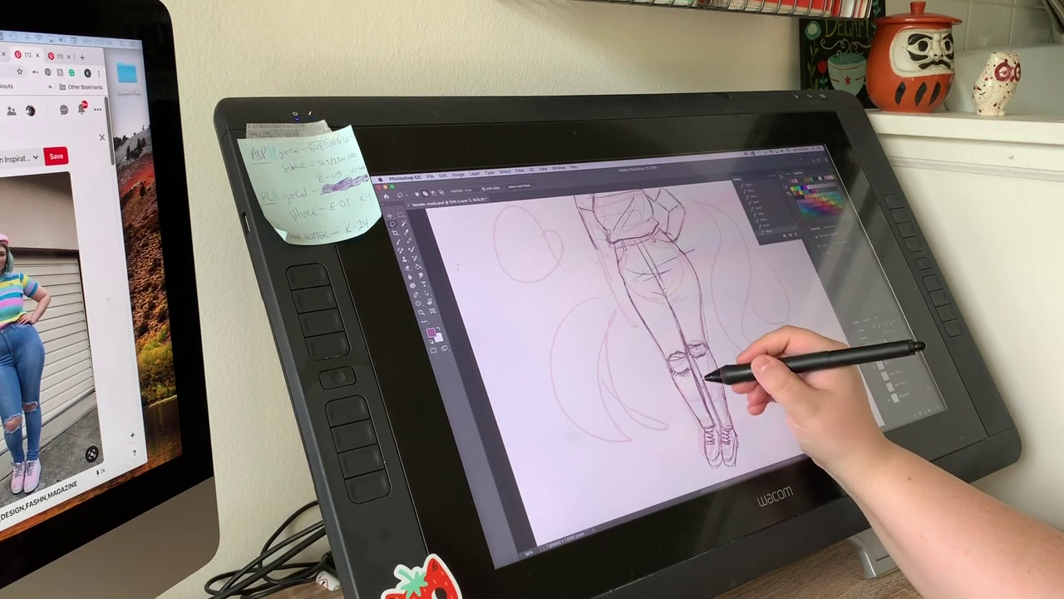
key(b)
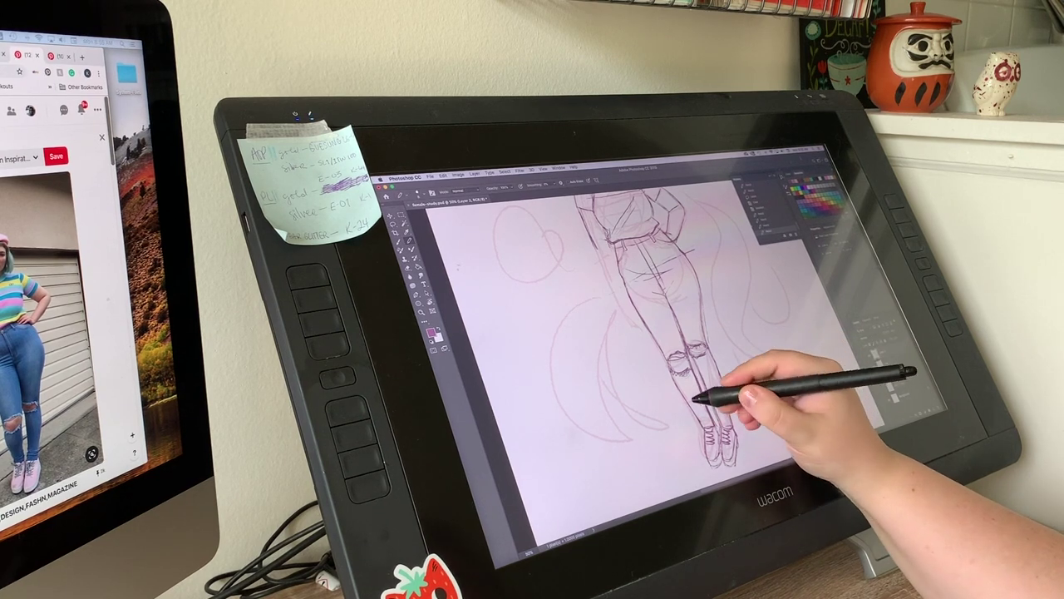
mouse_move(721, 199)
mouse_down()
mouse_move(765, 325)
mouse_move(748, 274)
mouse_up()
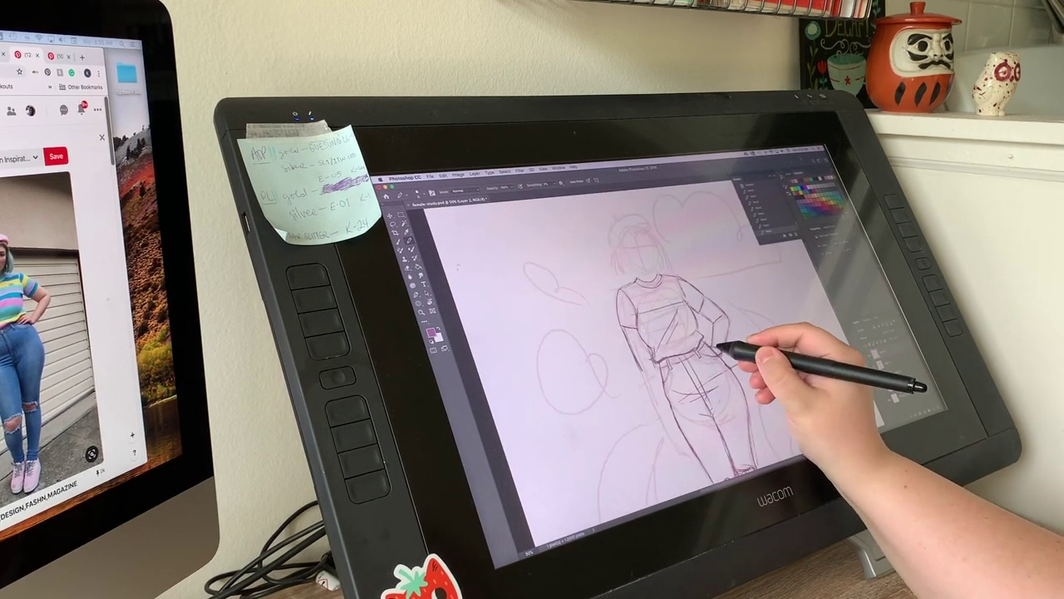
- Sketch the head with a beret, bobbed hair and facial features, and add detail to the striped T-shirt
scroll(713, 333, up, 3)
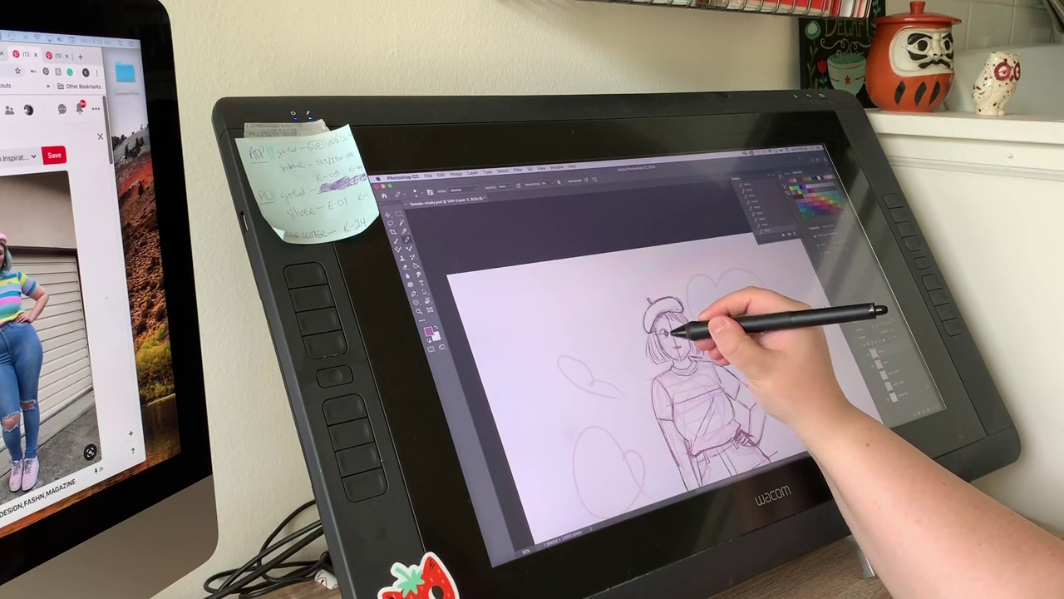
drag(684, 331, 683, 334)
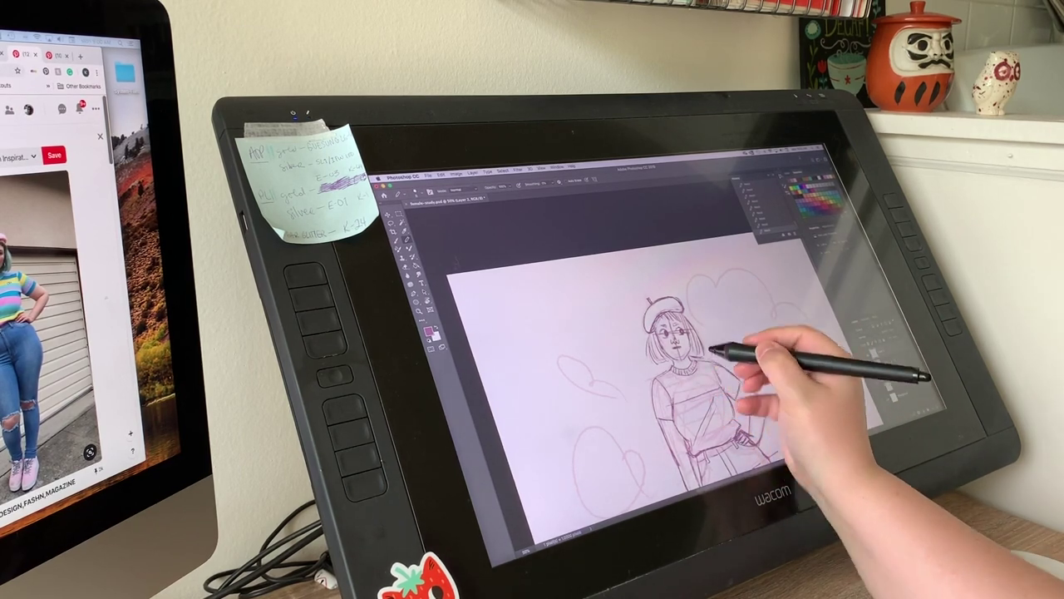
mouse_move(674, 381)
mouse_down()
mouse_move(721, 368)
mouse_move(716, 376)
mouse_move(737, 384)
mouse_move(700, 401)
mouse_move(738, 410)
mouse_up()
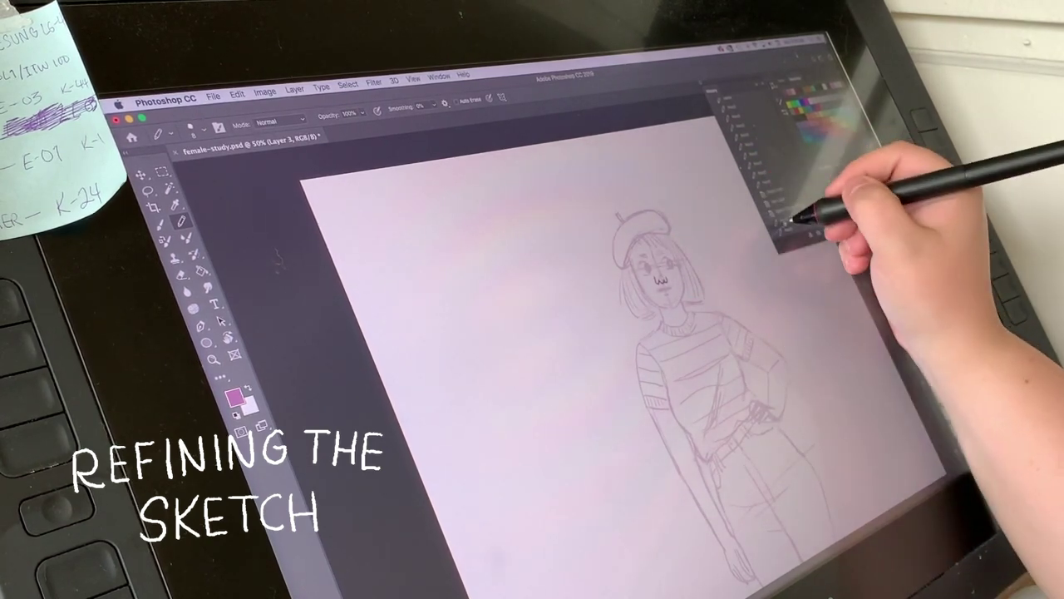
- Refine the face on the new layer with clean dark eyes, eyebrows, nose and lips
drag(655, 280, 667, 291)
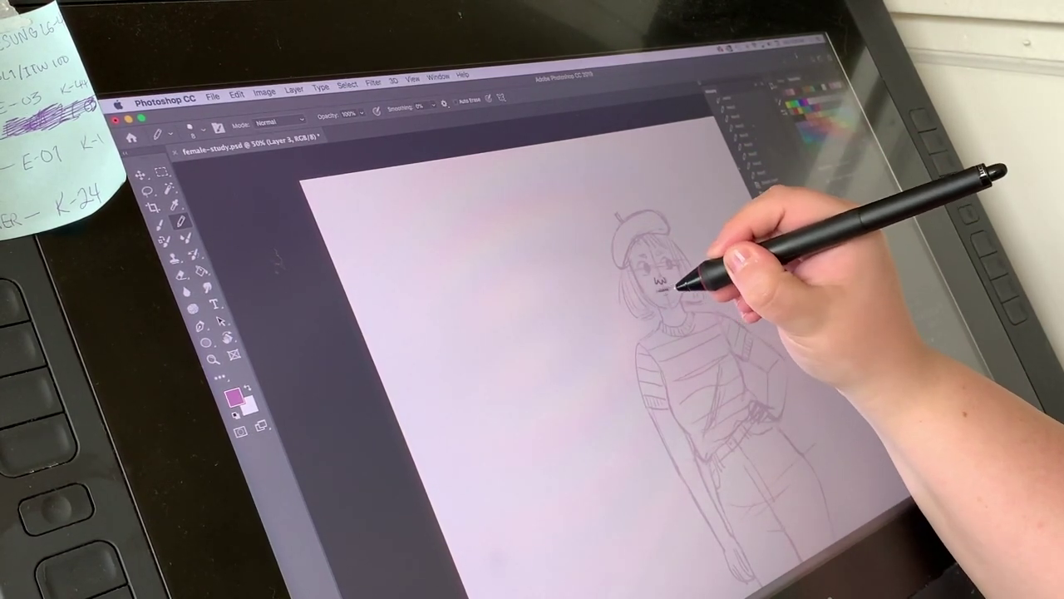
key(super+z)
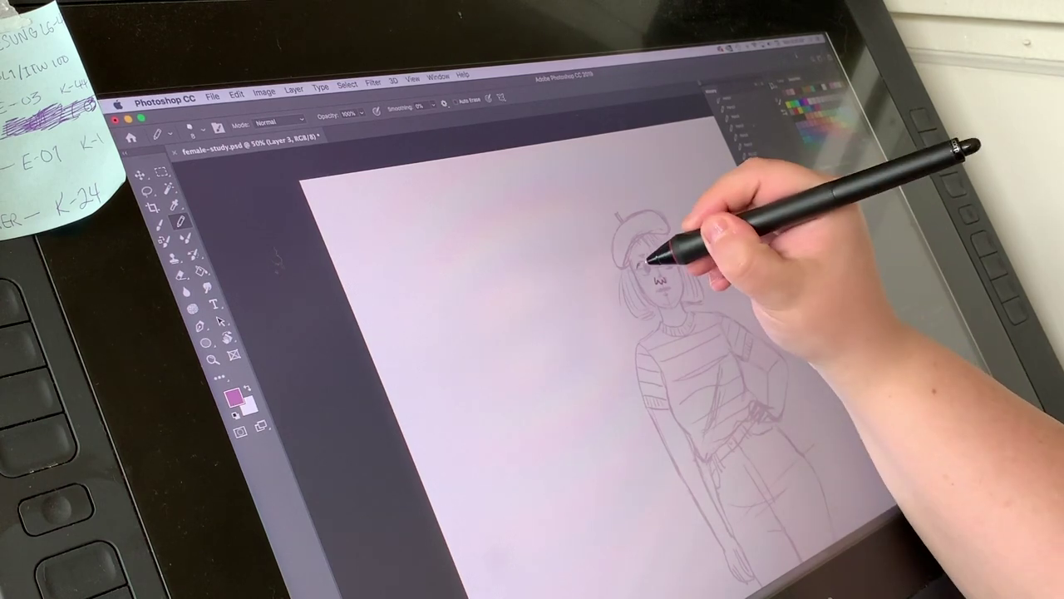
mouse_move(661, 263)
mouse_down()
mouse_move(672, 257)
mouse_move(655, 271)
mouse_up()
key(super+equal)
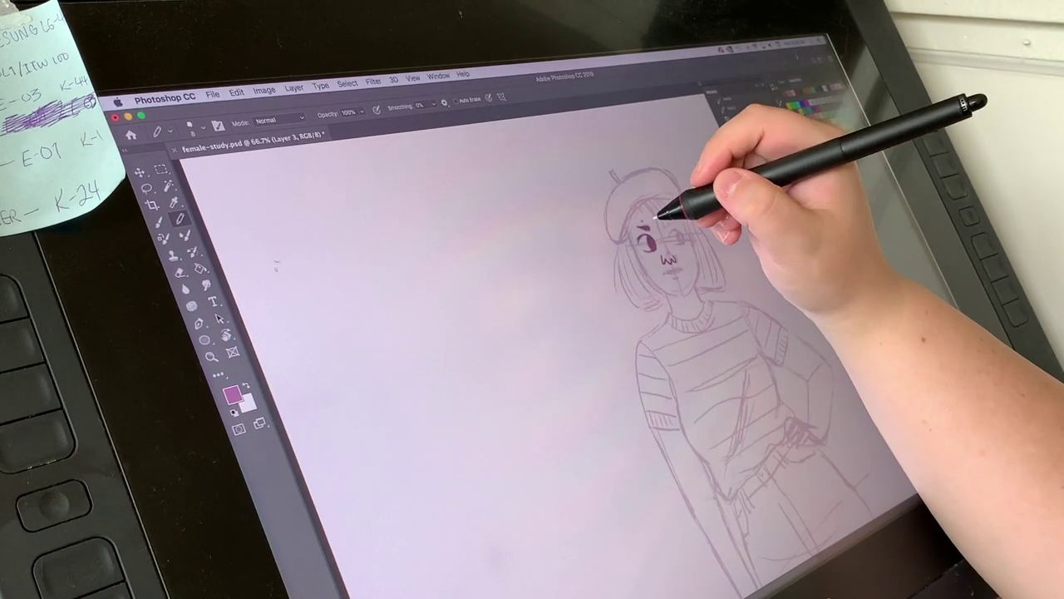
key(l)
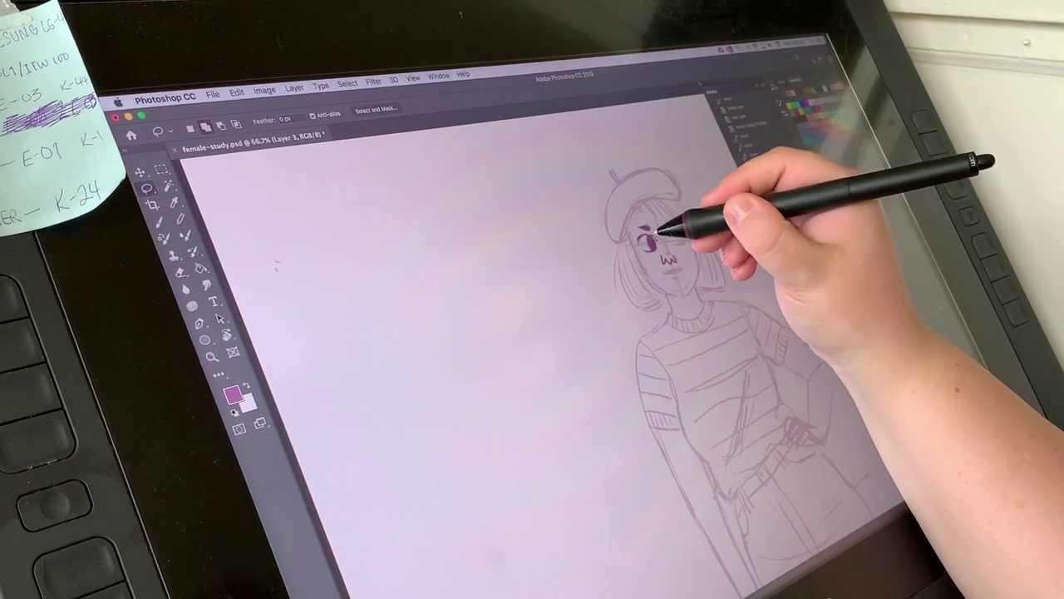
key(b)
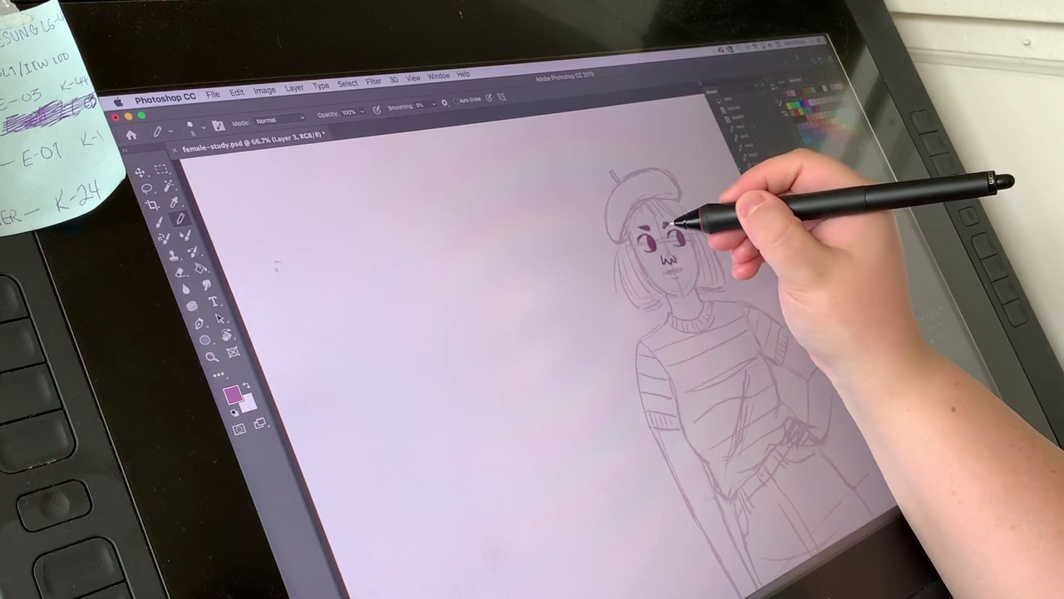
drag(668, 286, 677, 296)
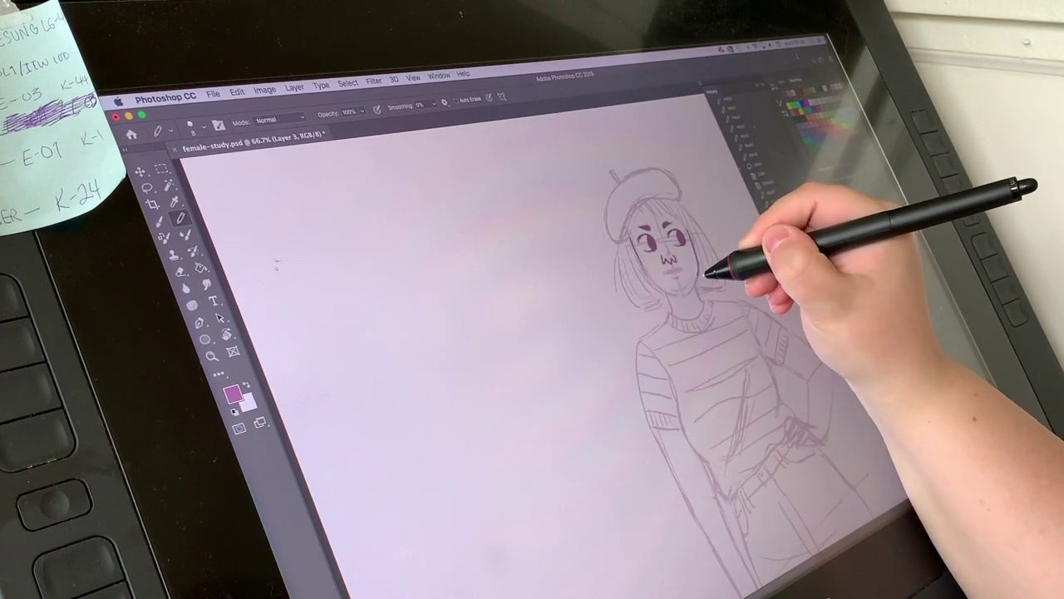
- Redraw the beret, bobbed hair, jawline and T-shirt outline with clean lines, rotating the canvas as needed
key(r)
drag(789, 257, 686, 515)
mouse_move(706, 431)
mouse_down()
mouse_move(728, 471)
mouse_move(732, 288)
mouse_up()
key(r)
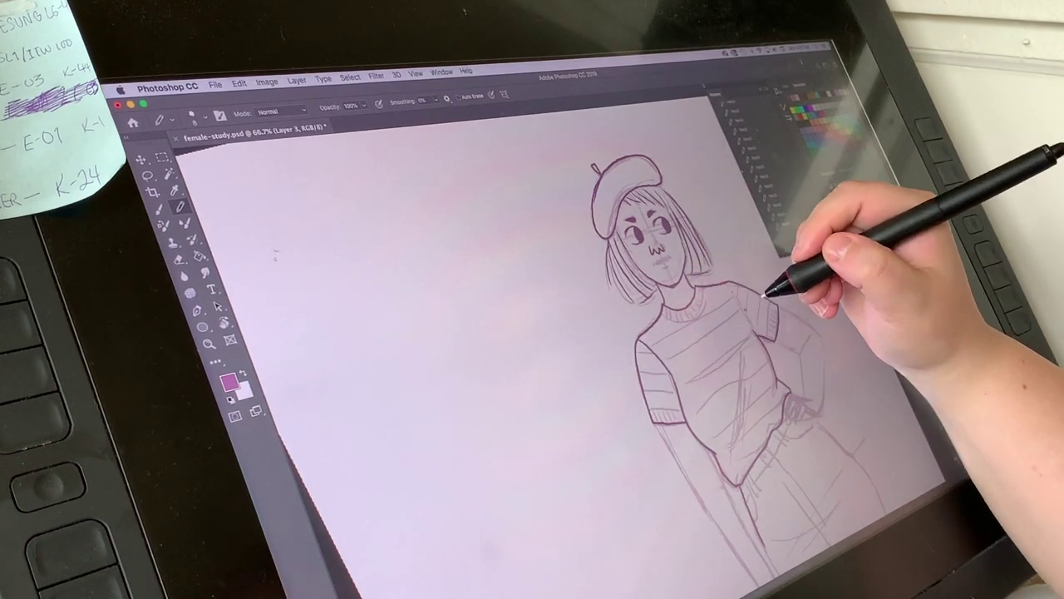
- Redraw the jeans' waistband, fly and thighs, and start the outline of the bent arm below its sleeve
drag(828, 391, 720, 221)
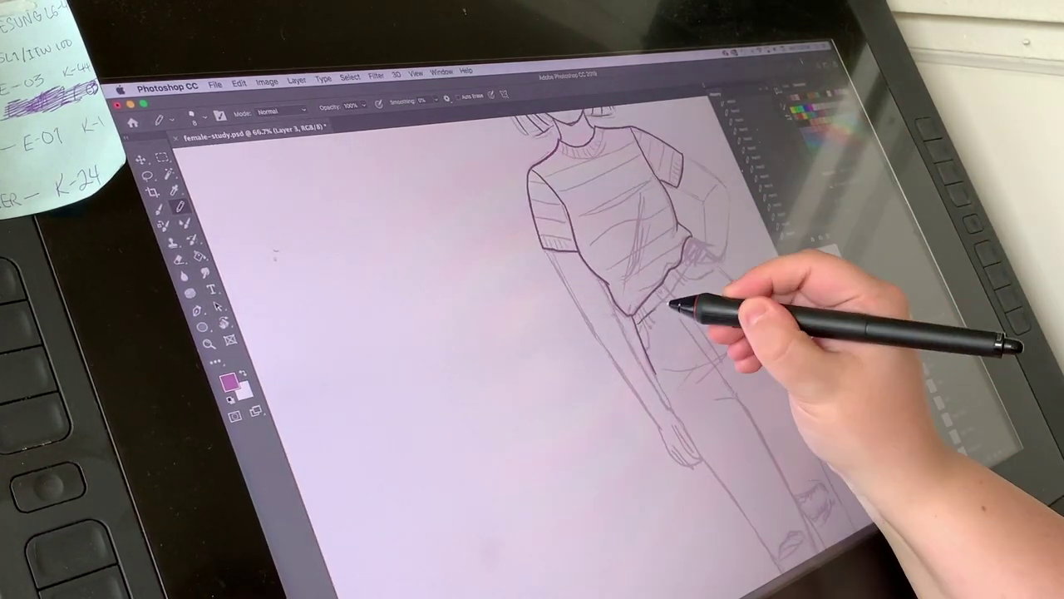
mouse_move(668, 296)
mouse_down()
mouse_move(681, 285)
mouse_move(728, 367)
mouse_up()
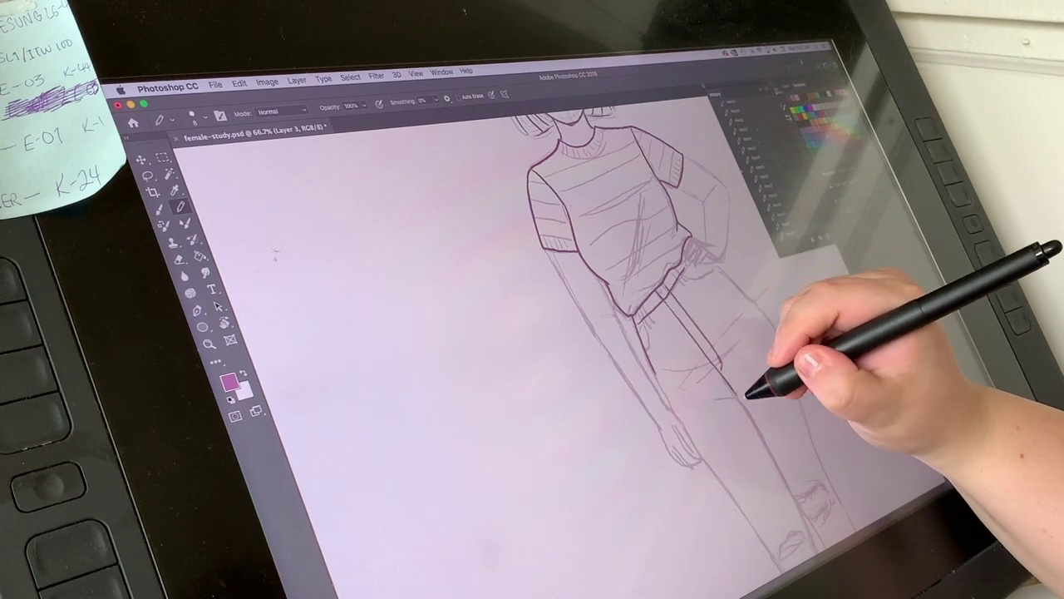
drag(663, 353, 774, 557)
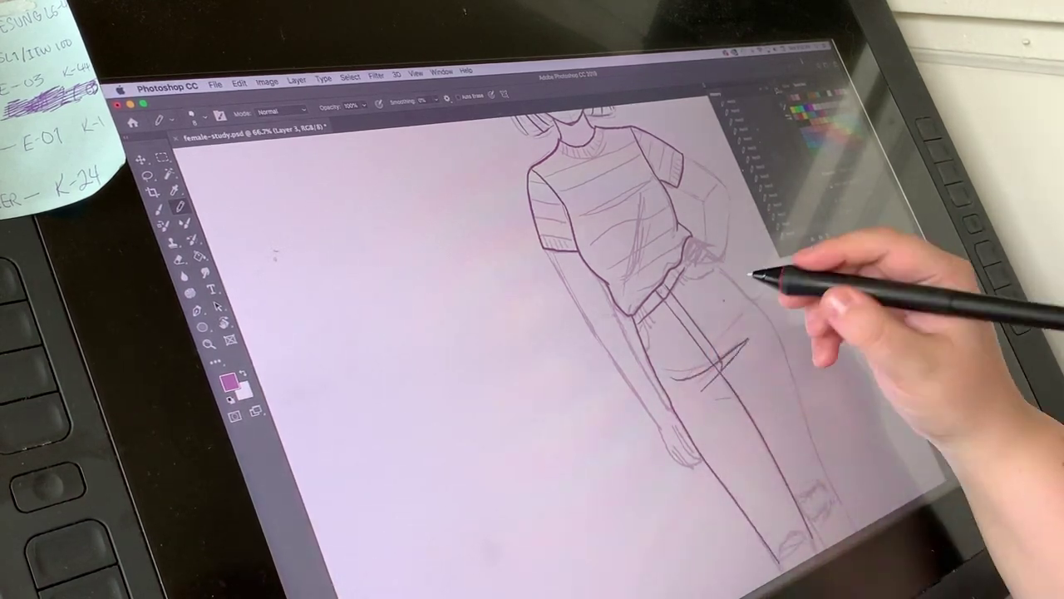
drag(679, 186, 710, 199)
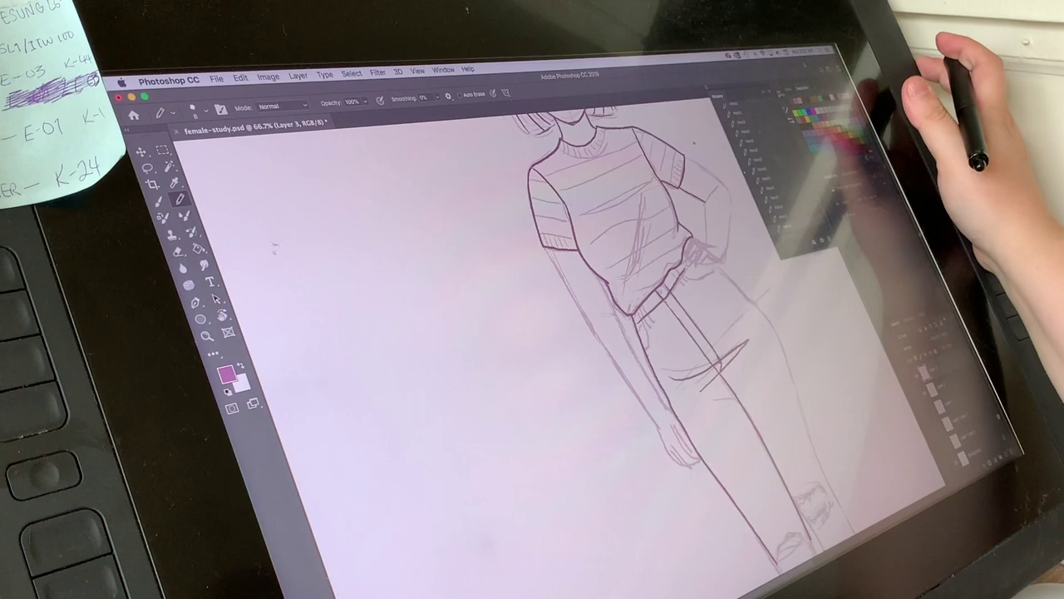
- Redraw the lower legs with ripped knees, rolled cuffs and shoes in clean lines
scroll(632, 316, up, 5)
drag(707, 268, 746, 287)
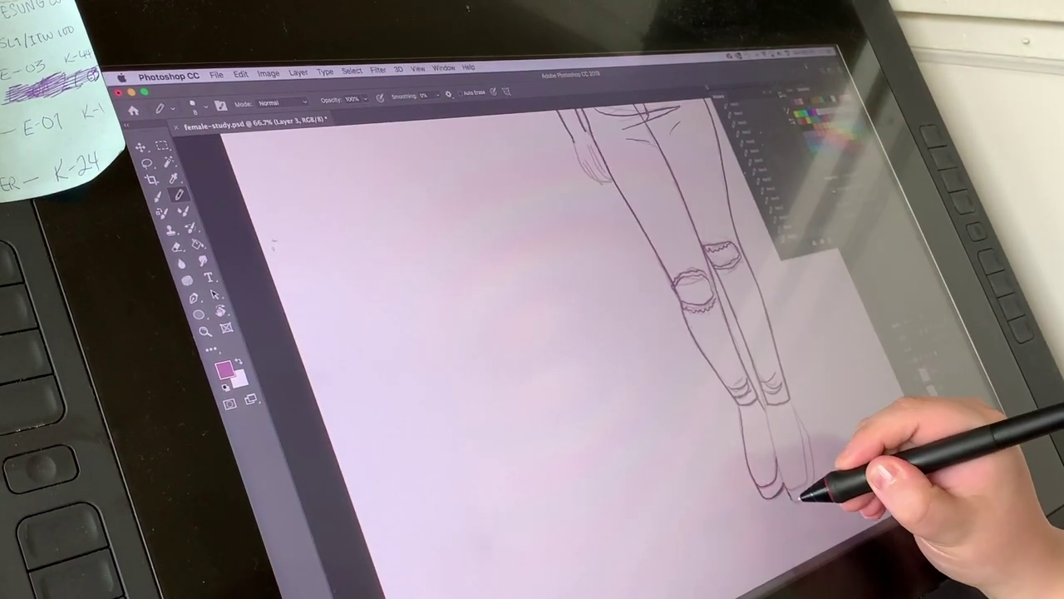
mouse_move(800, 499)
mouse_down()
mouse_move(815, 477)
mouse_move(795, 488)
mouse_move(807, 465)
mouse_up()
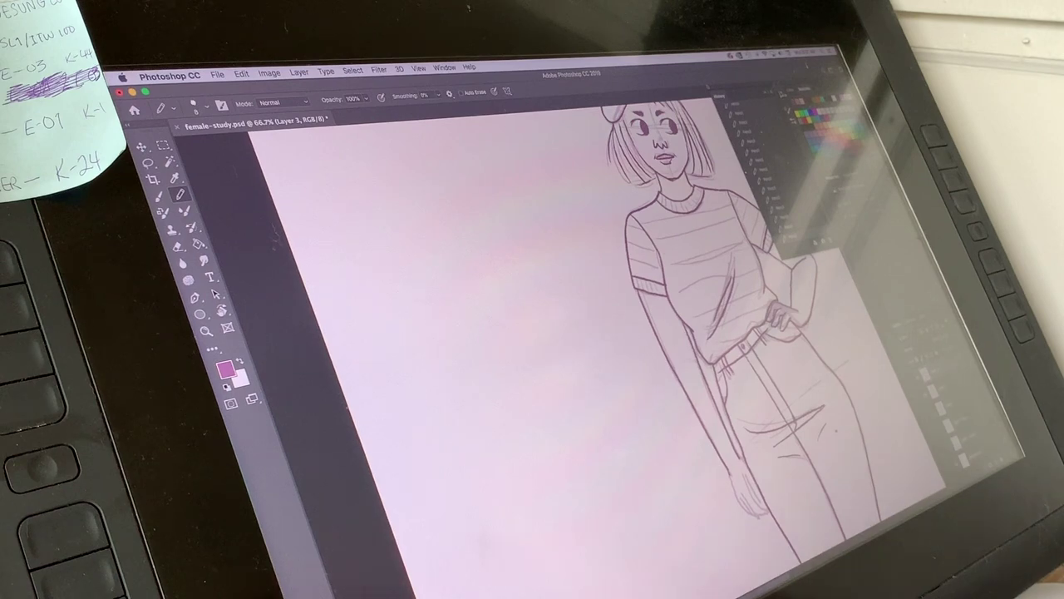
- Refine the lowered hand and its fingers beside the thigh, and check the whole figure
drag(783, 434, 765, 387)
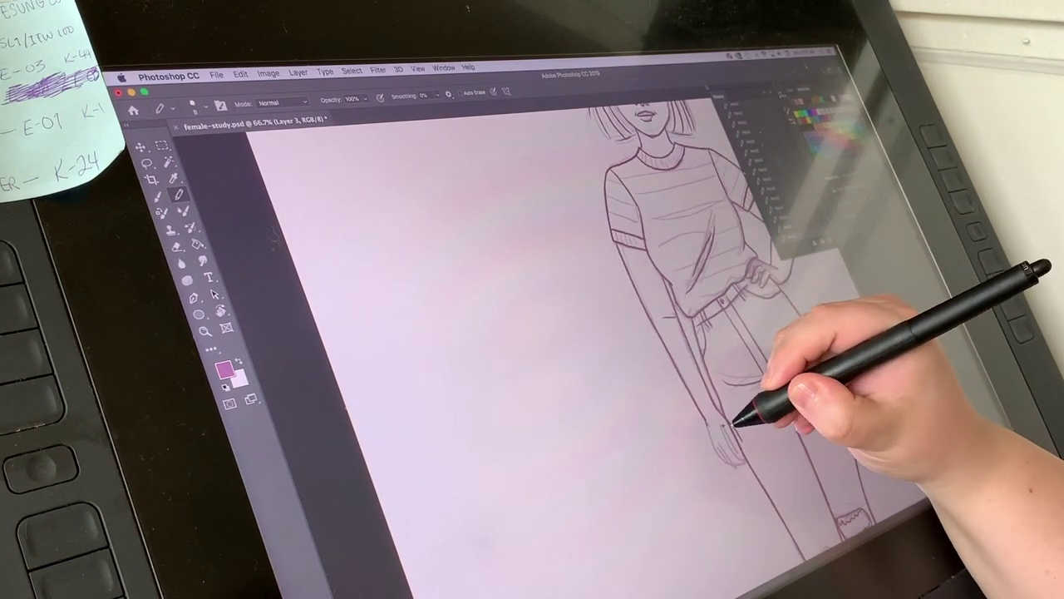
click(786, 200)
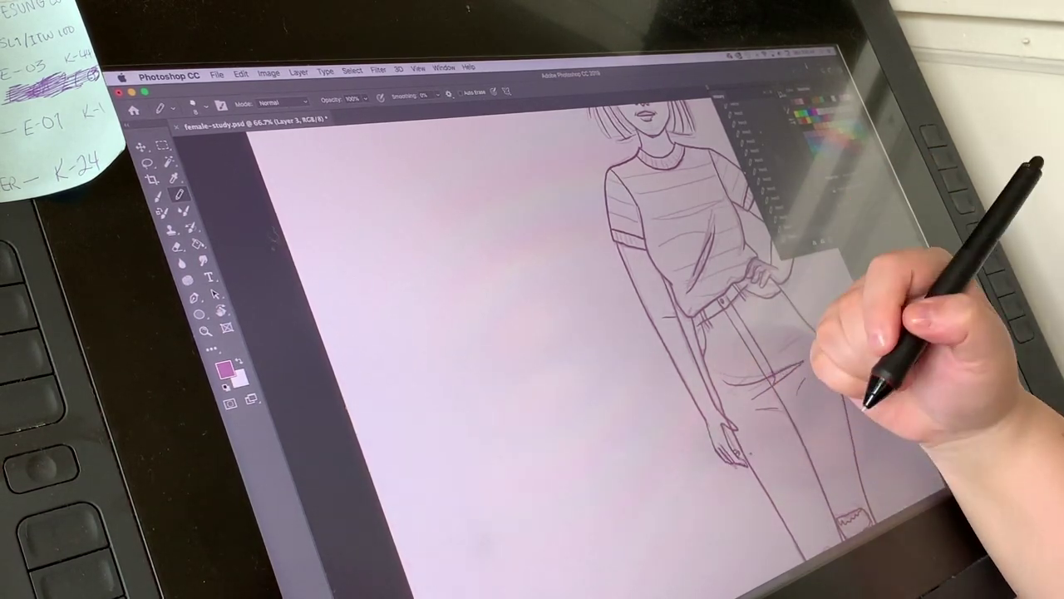
key(l)
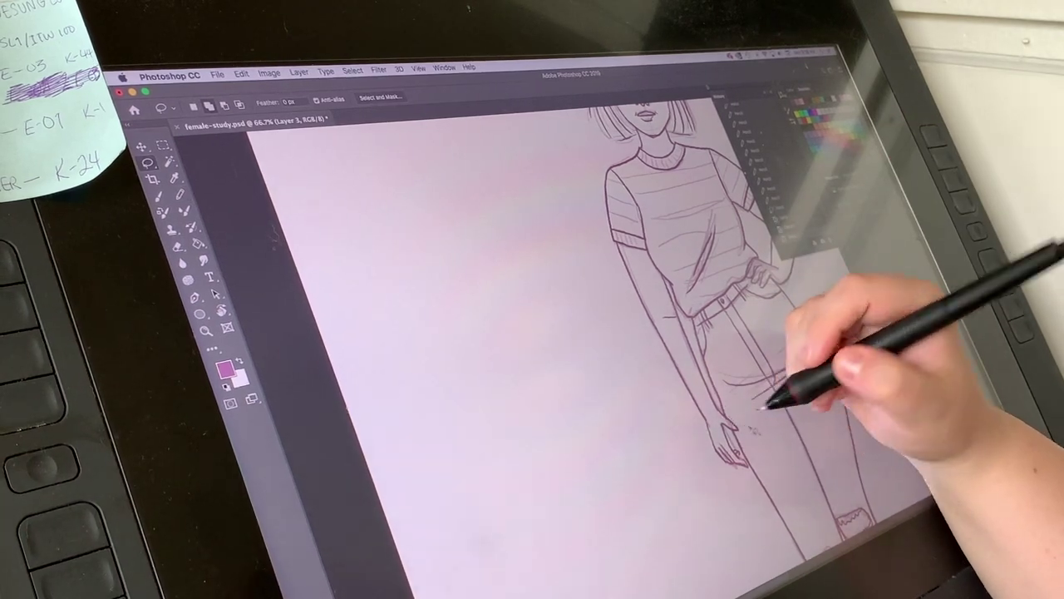
key(b)
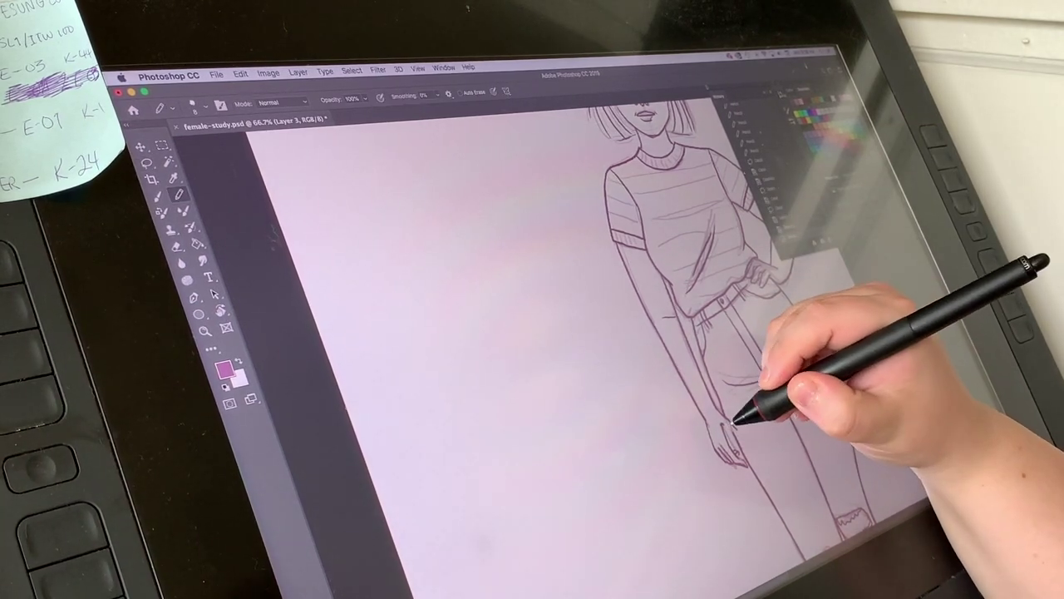
key(super+minus)
key(super+minus)
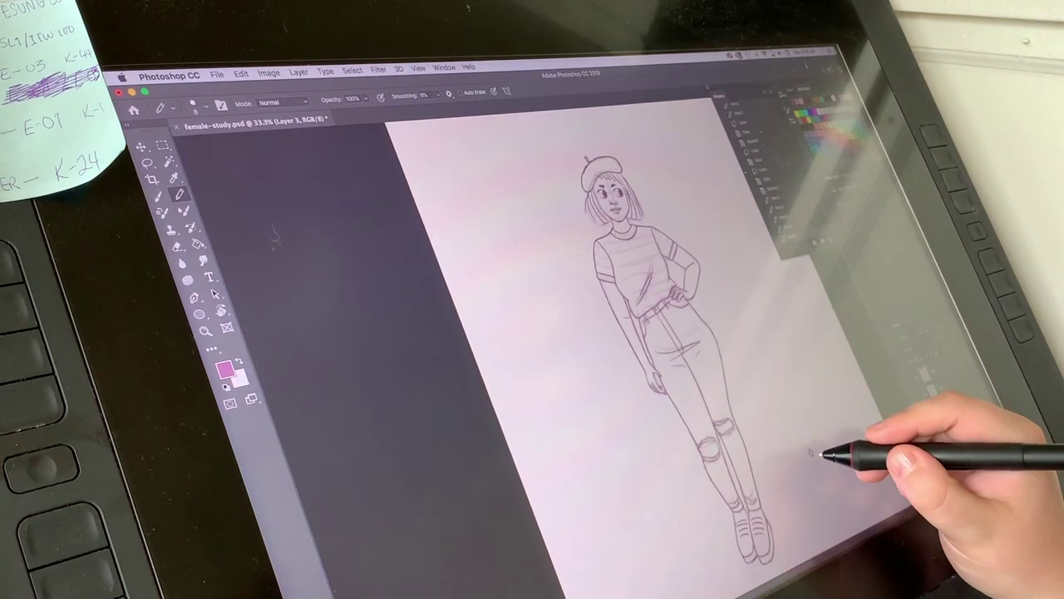
click(925, 379)
click(926, 378)
click(927, 378)
click(927, 378)
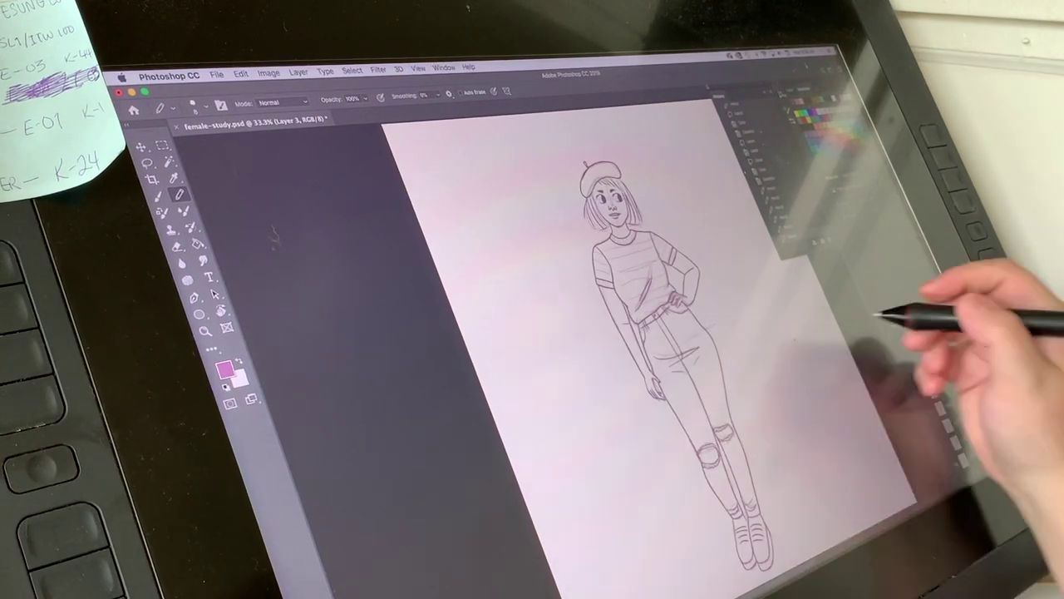
click(926, 378)
click(926, 378)
key(l)
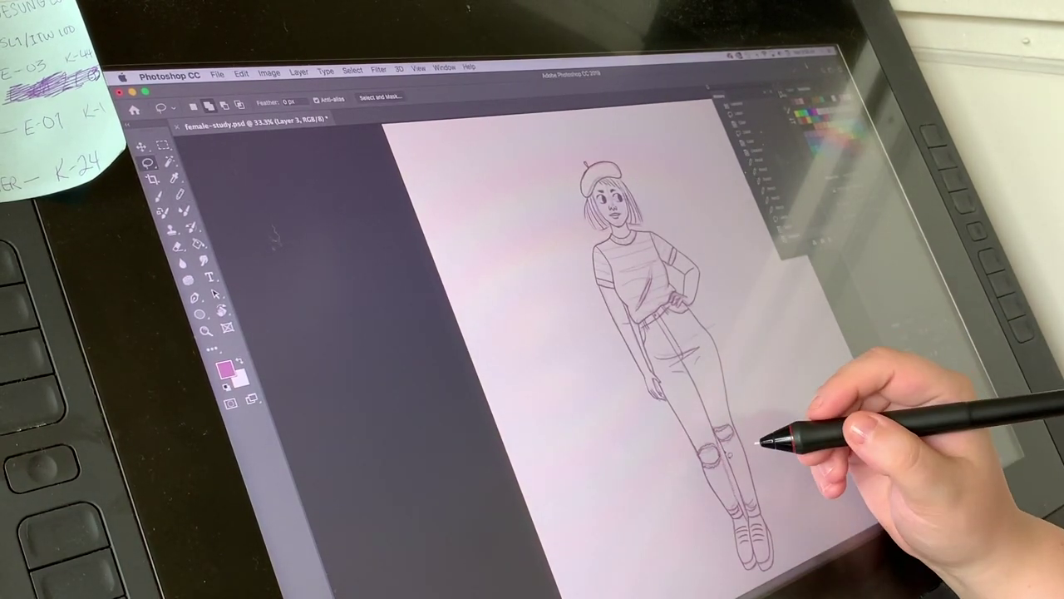
- Outline the hips and legs of the jeans with thick magenta brush strokes on the jeans layer
key(b)
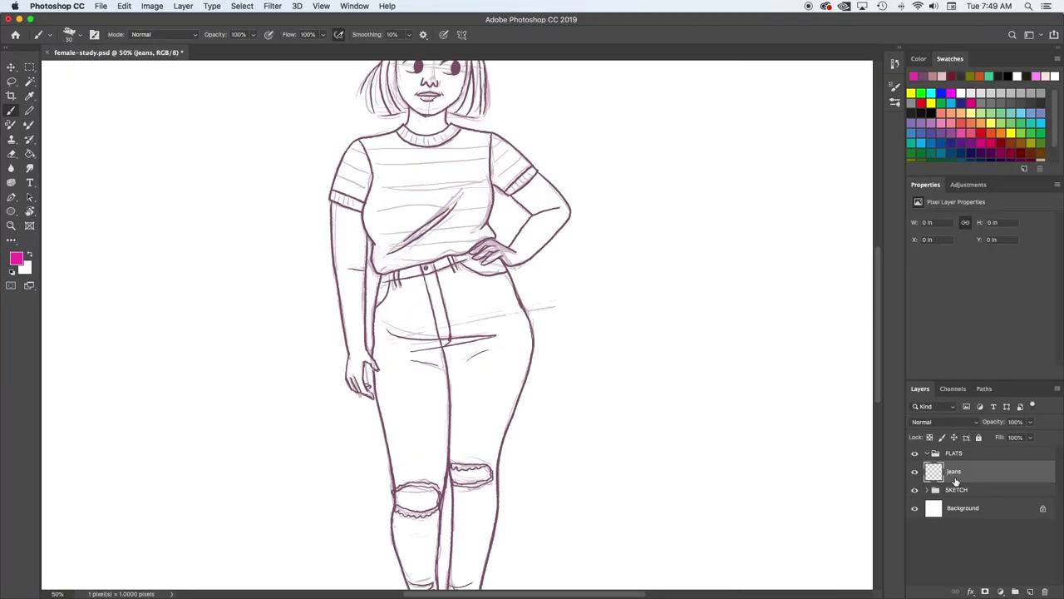
key(super+equal)
key(super+equal)
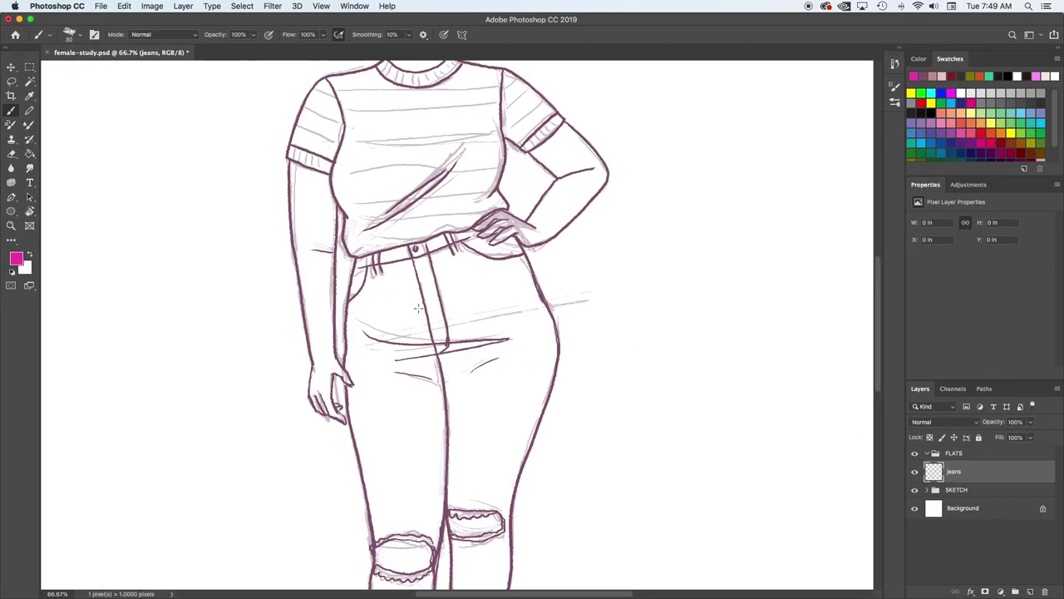
mouse_move(342, 220)
mouse_down()
mouse_move(528, 171)
mouse_move(590, 303)
mouse_move(600, 407)
mouse_move(536, 541)
mouse_up()
mouse_move(306, 239)
mouse_down()
mouse_move(294, 425)
mouse_move(329, 577)
mouse_move(286, 293)
mouse_move(286, 428)
mouse_move(330, 568)
mouse_up()
key(space)
mouse_move(393, 196)
mouse_down()
mouse_move(365, 567)
mouse_move(343, 474)
mouse_up()
key(space)
mouse_move(376, 173)
mouse_down()
mouse_move(384, 303)
mouse_move(371, 496)
mouse_up()
mouse_move(476, 164)
mouse_down()
mouse_move(462, 215)
mouse_move(456, 364)
mouse_move(423, 495)
mouse_up()
- Rotate the canvas to finish the magenta outline around the lower legs and cuffs of the jeans
key(r)
mouse_move(550, 482)
mouse_down()
mouse_move(535, 489)
mouse_move(319, 441)
mouse_up()
drag(280, 264, 286, 315)
key(r)
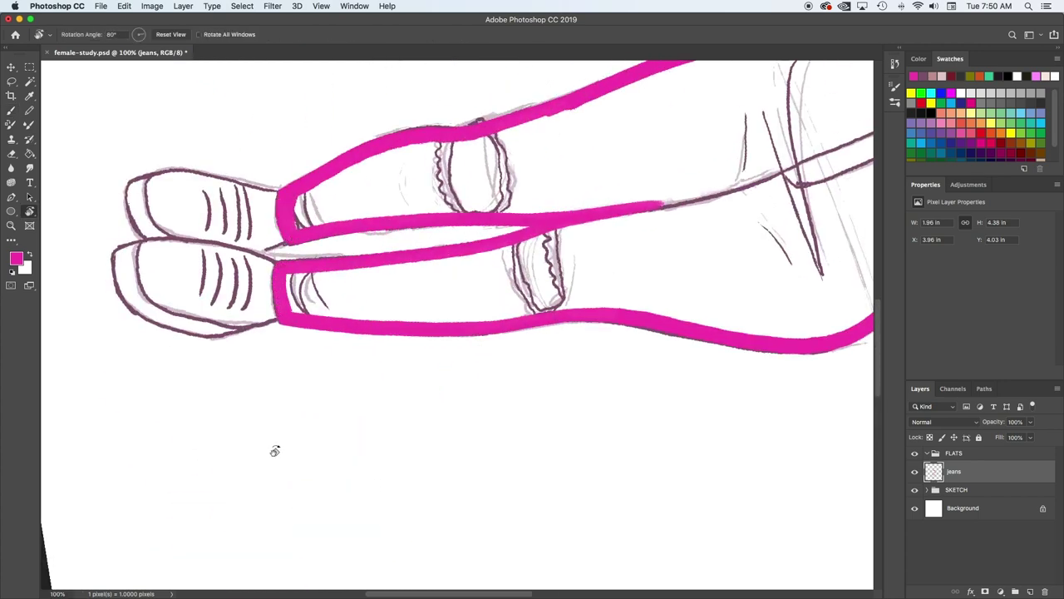
drag(252, 428, 529, 516)
drag(349, 242, 348, 254)
- Close the outline of the jeans and fill the whole silhouette with solid magenta
key(b)
mouse_move(339, 309)
mouse_down()
mouse_move(346, 214)
mouse_move(311, 361)
mouse_move(314, 463)
mouse_up()
drag(289, 366, 288, 379)
drag(336, 200, 345, 156)
drag(366, 150, 362, 313)
mouse_move(365, 218)
mouse_down()
mouse_move(329, 316)
mouse_move(341, 213)
mouse_move(358, 200)
mouse_move(228, 173)
mouse_move(273, 333)
mouse_move(232, 155)
mouse_move(250, 137)
mouse_move(301, 275)
mouse_up()
scroll(390, 250, up, 6)
mouse_move(287, 403)
mouse_down()
mouse_move(430, 191)
mouse_move(250, 241)
mouse_move(254, 258)
mouse_move(332, 250)
mouse_move(281, 418)
mouse_move(280, 245)
mouse_move(234, 279)
mouse_up()
mouse_move(389, 193)
mouse_down()
mouse_move(385, 327)
mouse_move(340, 327)
mouse_move(309, 415)
mouse_move(337, 316)
mouse_up()
mouse_move(424, 304)
mouse_down()
mouse_move(448, 408)
mouse_move(389, 512)
mouse_move(429, 348)
mouse_move(455, 327)
mouse_move(415, 448)
mouse_move(297, 520)
mouse_move(403, 301)
mouse_move(315, 488)
mouse_up()
scroll(315, 488, down, 5)
drag(283, 316, 275, 473)
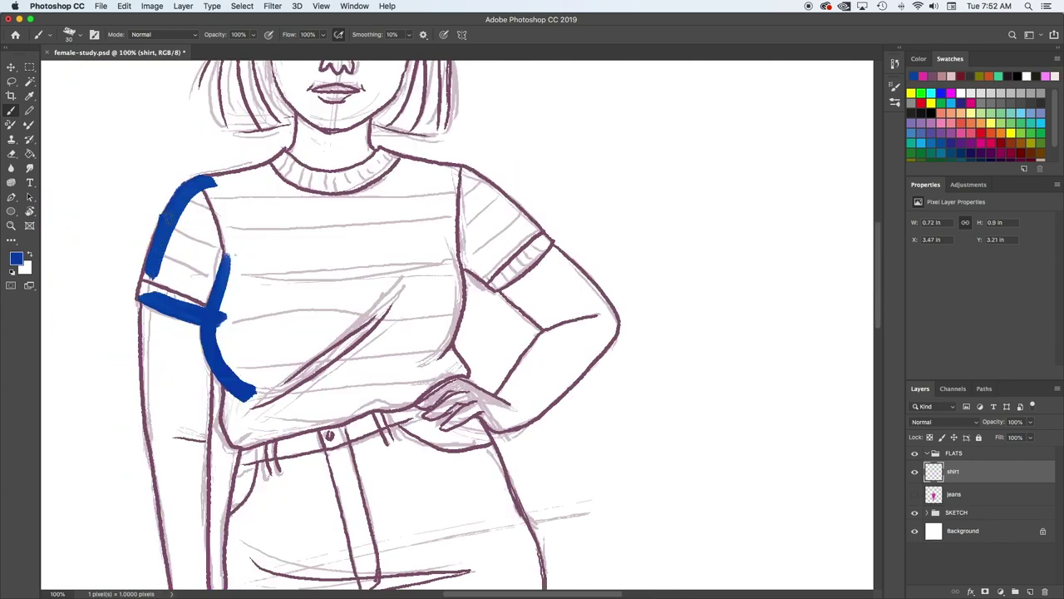
- Fill the lowered arm's sleeve with blue and outline the collar, shoulder and other sleeve on the shirt layer
mouse_move(280, 160)
mouse_down()
mouse_move(215, 176)
mouse_move(155, 237)
mouse_move(229, 179)
mouse_move(158, 242)
mouse_up()
mouse_move(284, 166)
mouse_down()
mouse_move(228, 264)
mouse_move(168, 287)
mouse_move(203, 292)
mouse_up()
key(r)
mouse_move(320, 333)
mouse_down()
mouse_move(374, 433)
mouse_move(234, 423)
mouse_move(295, 353)
mouse_up()
mouse_move(331, 251)
mouse_down()
mouse_move(265, 334)
mouse_move(281, 374)
mouse_move(254, 430)
mouse_move(346, 289)
mouse_move(335, 412)
mouse_up()
key(r)
key(r)
mouse_move(357, 419)
mouse_down()
mouse_move(510, 453)
mouse_move(528, 443)
mouse_up()
mouse_move(443, 380)
mouse_down()
mouse_move(427, 427)
mouse_move(376, 414)
mouse_up()
key(r)
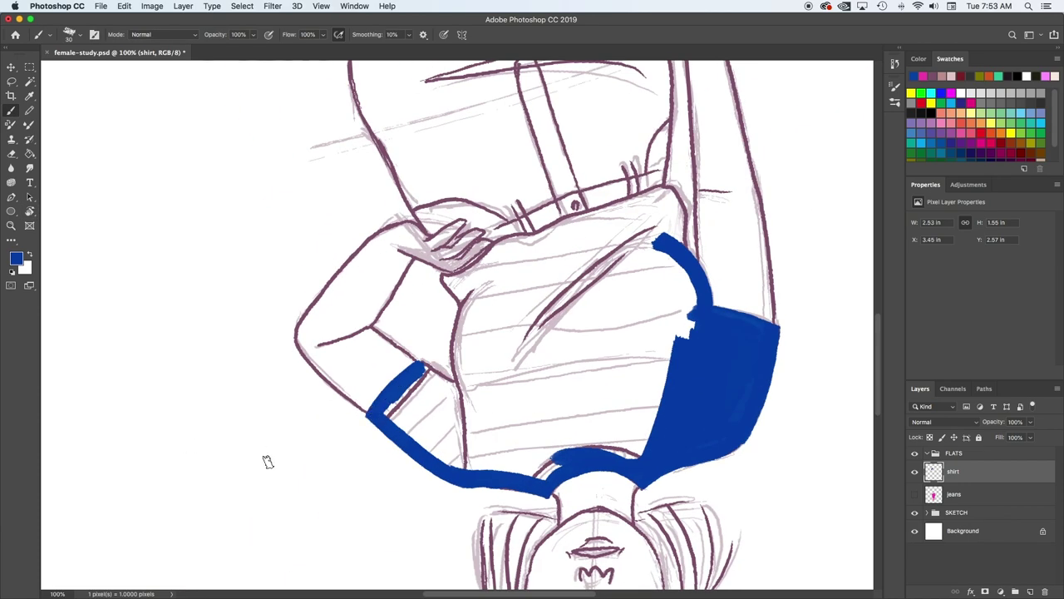
- Outline the shirt's underarm and side down to the hand on the hip in blue, rotating the canvas as needed
drag(268, 462, 583, 505)
drag(519, 327, 504, 356)
key(r)
drag(552, 392, 340, 368)
mouse_move(491, 309)
mouse_down()
mouse_move(472, 320)
mouse_move(430, 398)
mouse_up()
mouse_move(475, 280)
mouse_down()
mouse_move(471, 305)
mouse_move(551, 291)
mouse_up()
key(super+z)
key(r)
- Outline the shirt's hem in blue and fill the remaining sleeve and torso with solid blue
drag(514, 392, 499, 261)
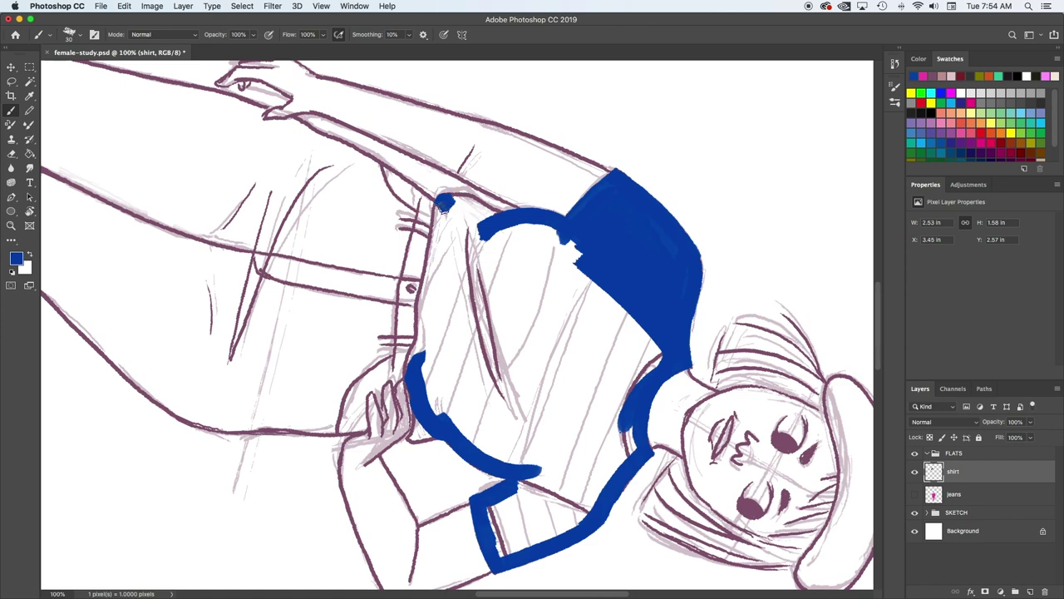
drag(444, 204, 436, 249)
drag(436, 249, 428, 287)
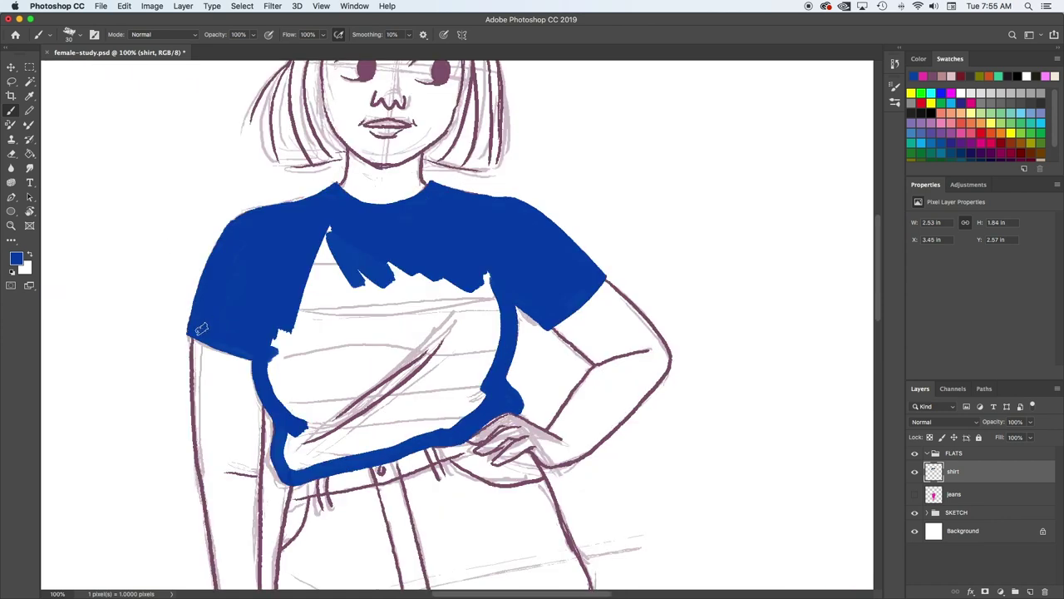
mouse_move(269, 352)
mouse_down()
mouse_move(275, 378)
mouse_move(320, 308)
mouse_move(313, 282)
mouse_move(356, 252)
mouse_move(404, 315)
mouse_move(406, 301)
mouse_move(489, 349)
mouse_move(451, 335)
mouse_move(283, 453)
mouse_move(314, 439)
mouse_up()
mouse_move(372, 413)
mouse_down()
mouse_move(424, 415)
mouse_move(474, 399)
mouse_move(305, 442)
mouse_move(329, 449)
mouse_move(419, 424)
mouse_up()
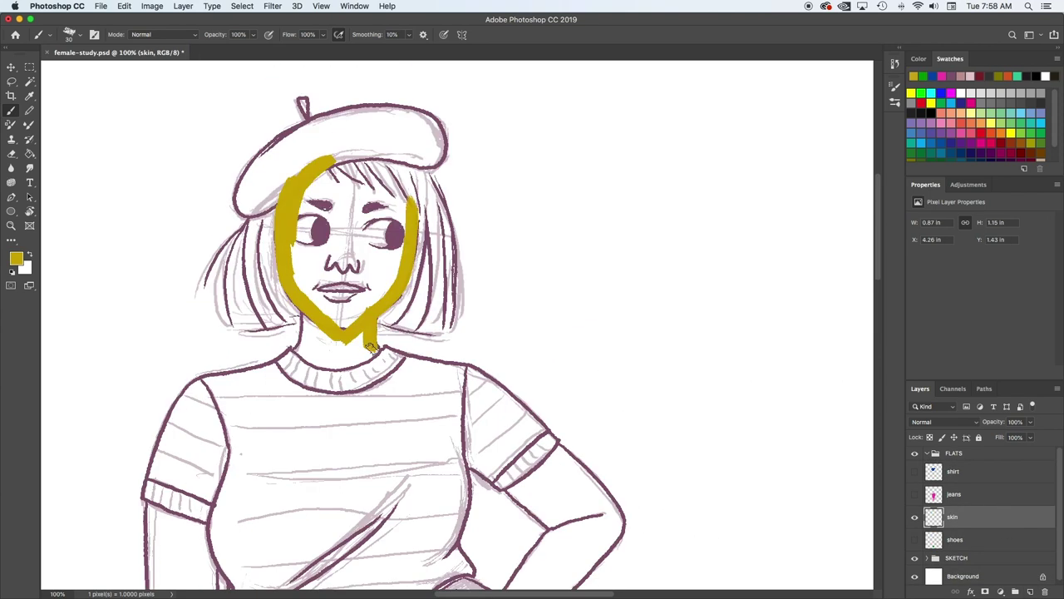
- Fill the face, neck and both arms with mustard yellow on the skin layer
mouse_move(306, 331)
mouse_down()
mouse_move(297, 354)
mouse_move(308, 371)
mouse_move(379, 362)
mouse_up()
mouse_move(403, 175)
mouse_down()
mouse_move(391, 258)
mouse_move(314, 276)
mouse_move(333, 299)
mouse_move(372, 275)
mouse_move(371, 163)
mouse_move(397, 170)
mouse_up()
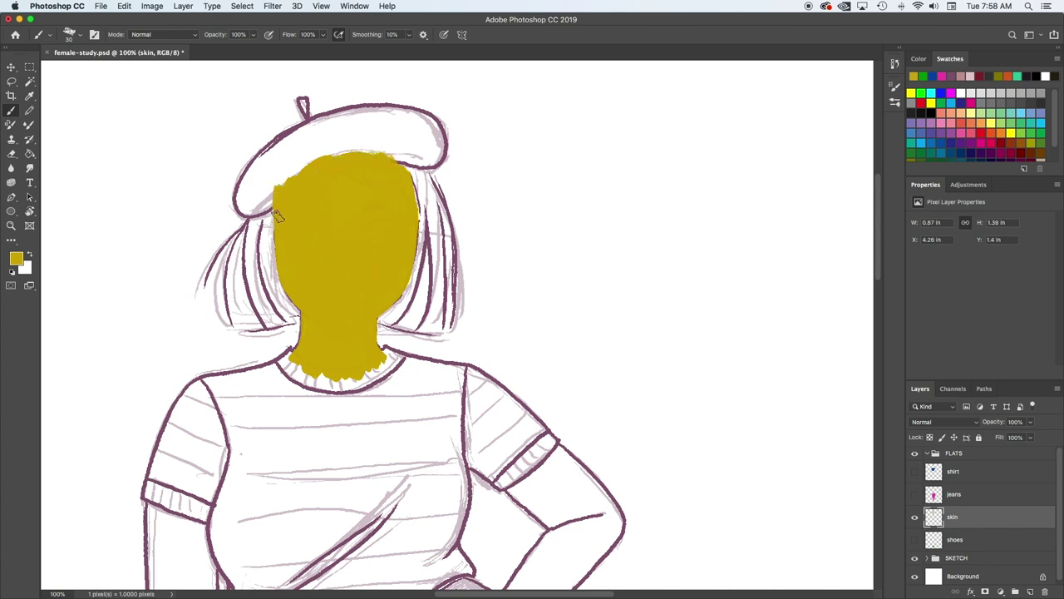
scroll(465, 412, down, 5)
drag(223, 198, 226, 331)
mouse_move(271, 218)
mouse_down()
mouse_move(279, 428)
mouse_move(250, 208)
mouse_move(249, 503)
mouse_up()
drag(223, 247, 243, 482)
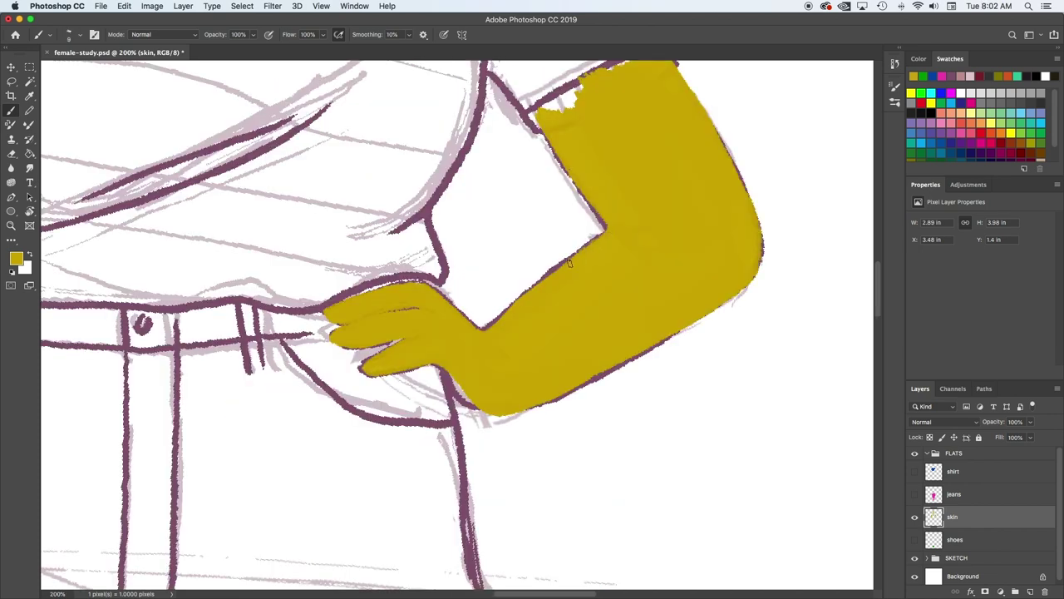
drag(570, 262, 487, 327)
mouse_move(50, 520)
mouse_down()
mouse_move(485, 308)
mouse_move(501, 288)
mouse_up()
- Outline the palm and fingers of the lowered hand in mustard yellow and fill them in
mouse_move(239, 330)
mouse_down()
mouse_move(223, 371)
mouse_move(254, 431)
mouse_move(288, 376)
mouse_up()
mouse_move(204, 416)
mouse_down()
mouse_move(218, 469)
mouse_move(224, 424)
mouse_move(287, 530)
mouse_up()
drag(266, 428, 288, 524)
key(super+z)
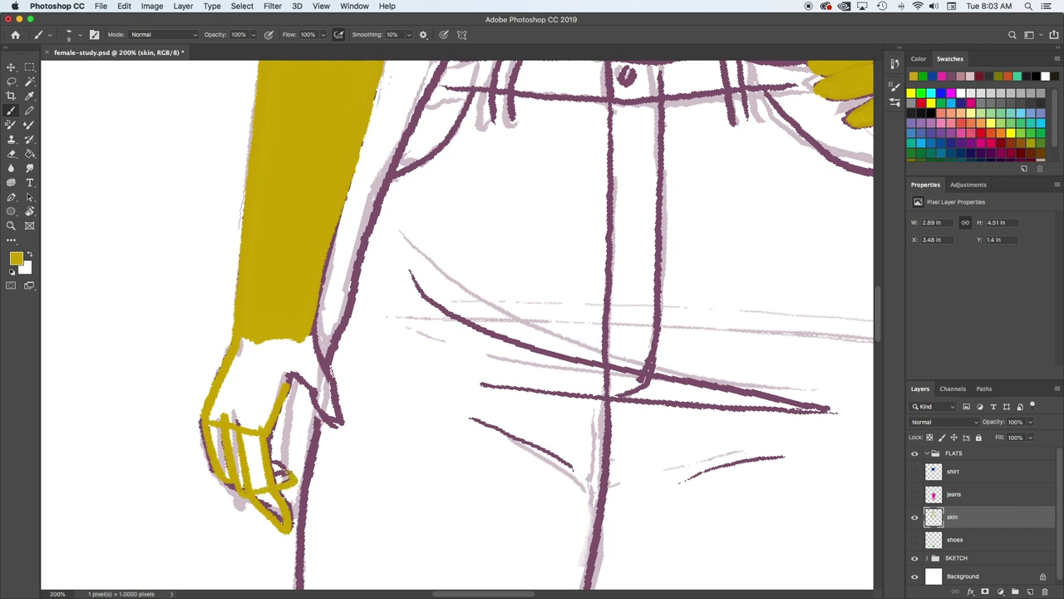
drag(218, 421, 217, 427)
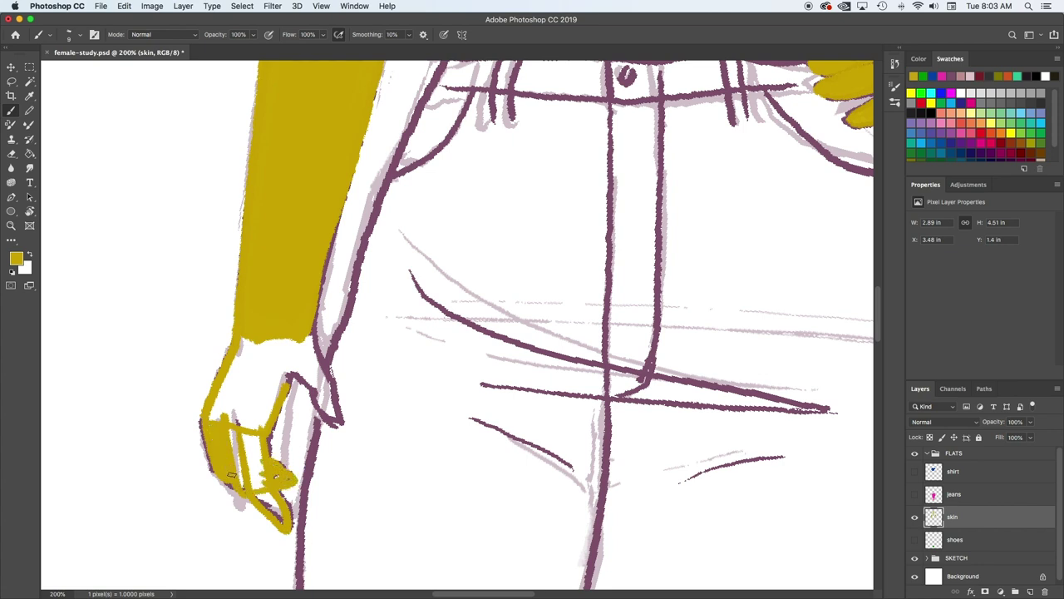
mouse_move(242, 463)
mouse_down()
mouse_move(264, 465)
mouse_move(283, 517)
mouse_move(270, 357)
mouse_move(219, 405)
mouse_up()
drag(287, 378, 294, 345)
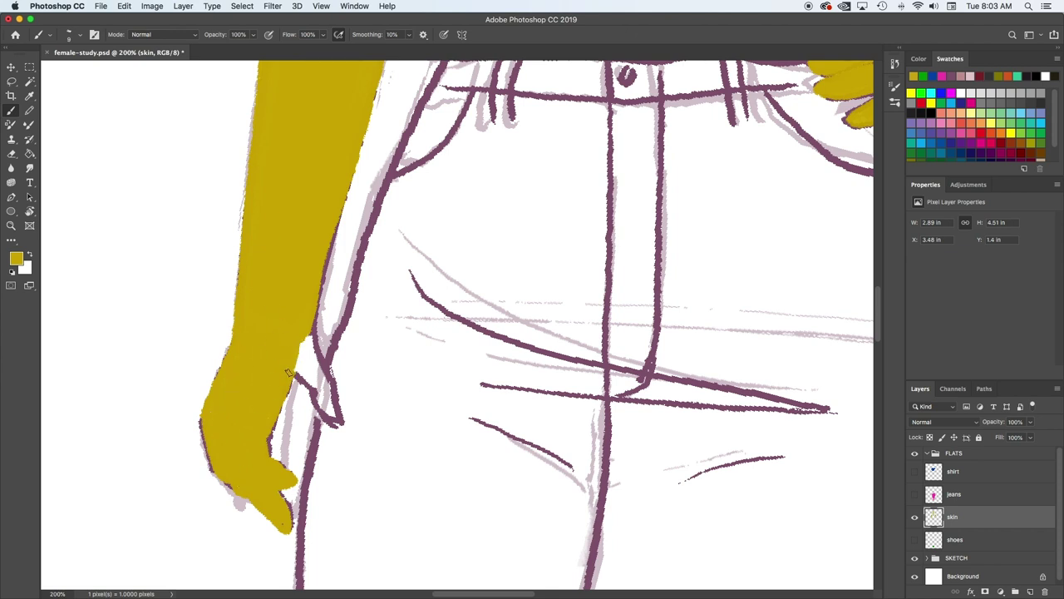
drag(304, 404, 333, 440)
drag(302, 342, 319, 387)
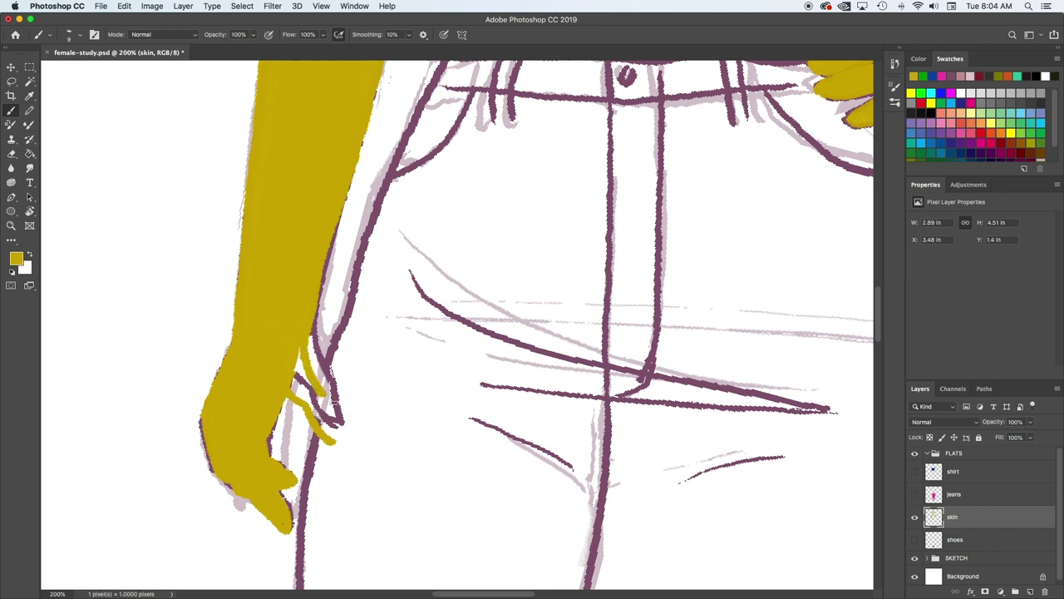
drag(320, 389, 334, 439)
drag(299, 350, 308, 407)
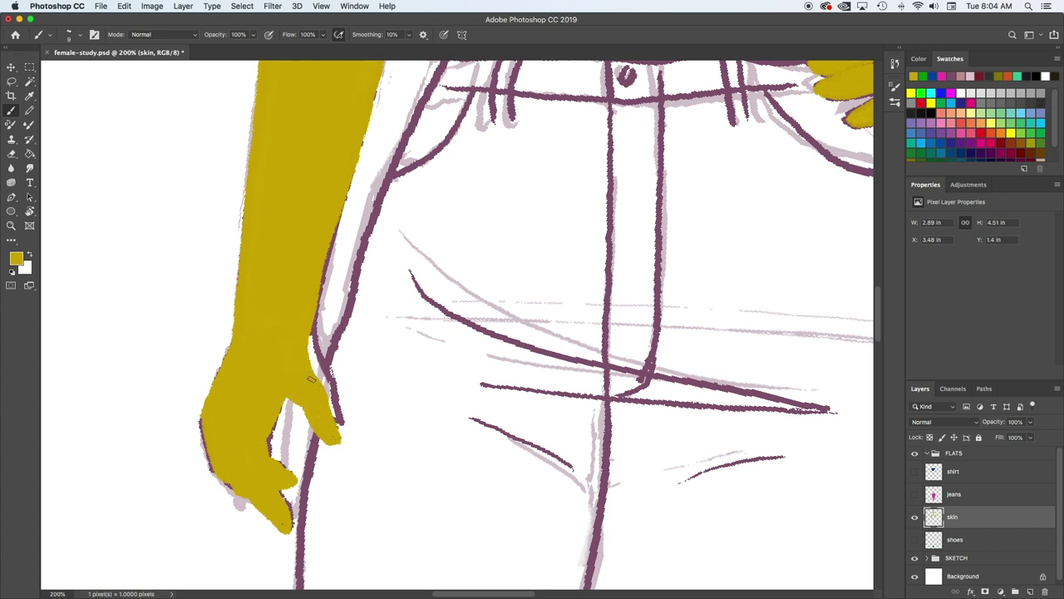
key(alt+super+z)
key(alt+super+z)
key(alt+super+z)
key(alt+super+z)
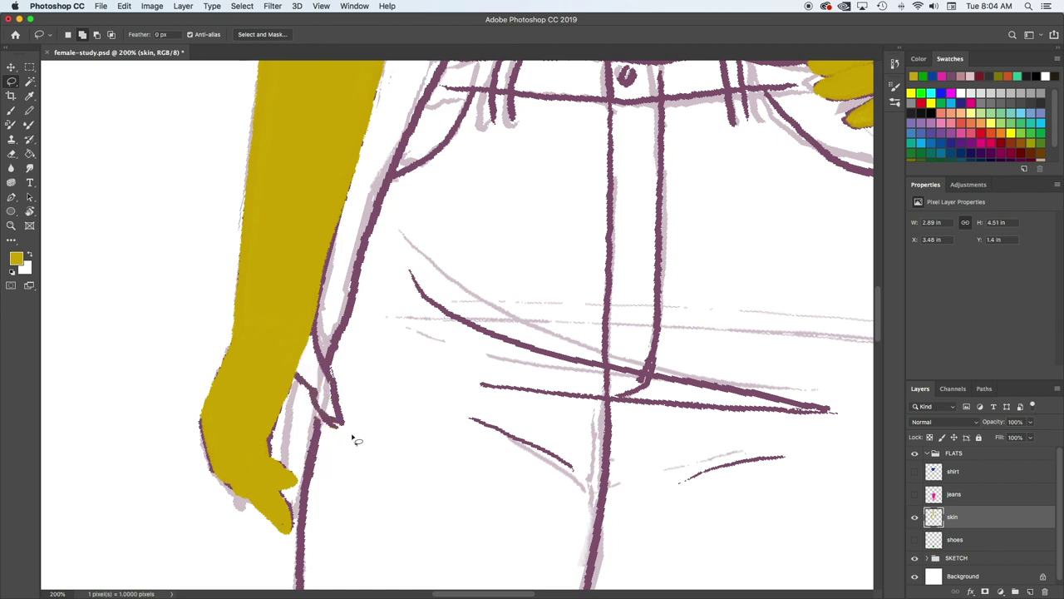
- Paint the lowered hand's thumb in mustard yellow and delete a small lassoed area beside its tip
mouse_move(299, 371)
mouse_down()
mouse_move(328, 420)
mouse_move(331, 377)
mouse_move(321, 376)
mouse_up()
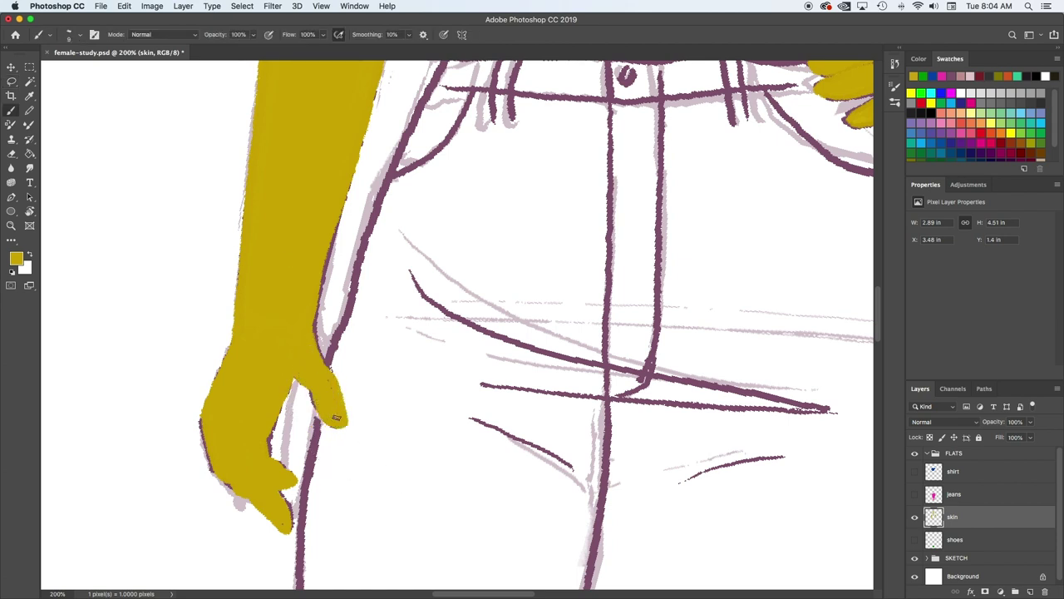
key(l)
mouse_move(350, 426)
mouse_down()
mouse_move(323, 418)
mouse_move(362, 440)
mouse_up()
key(Delete)
key(b)
key(super+d)
- Lasso the painted thumb, move it slightly lower and closer to the hand, and deselect it
key(l)
mouse_move(319, 324)
mouse_down()
mouse_move(373, 435)
mouse_move(329, 341)
mouse_up()
key(v)
drag(340, 403, 329, 428)
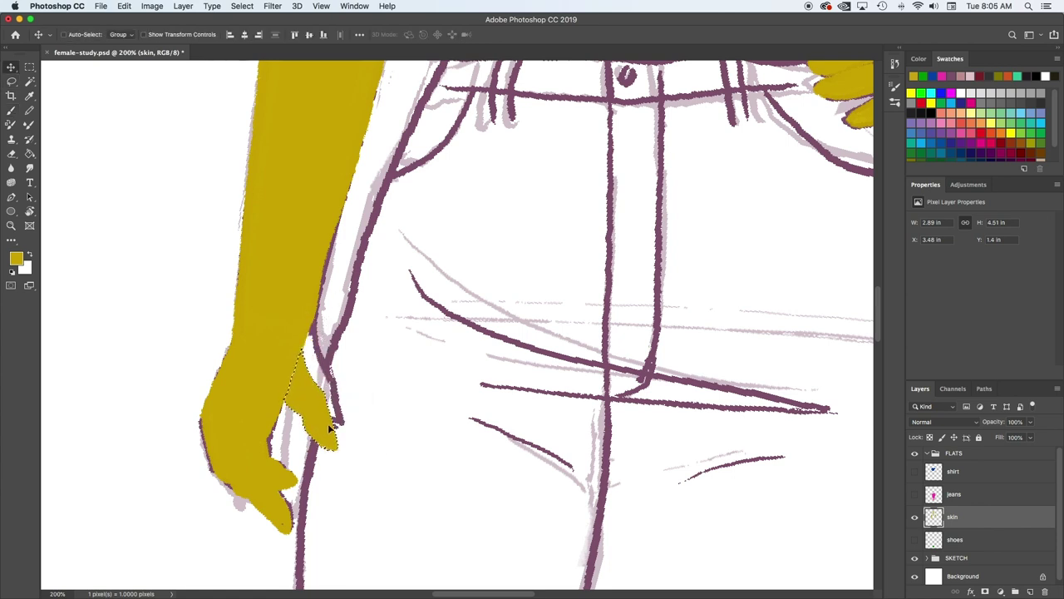
key(super+d)
key(b)
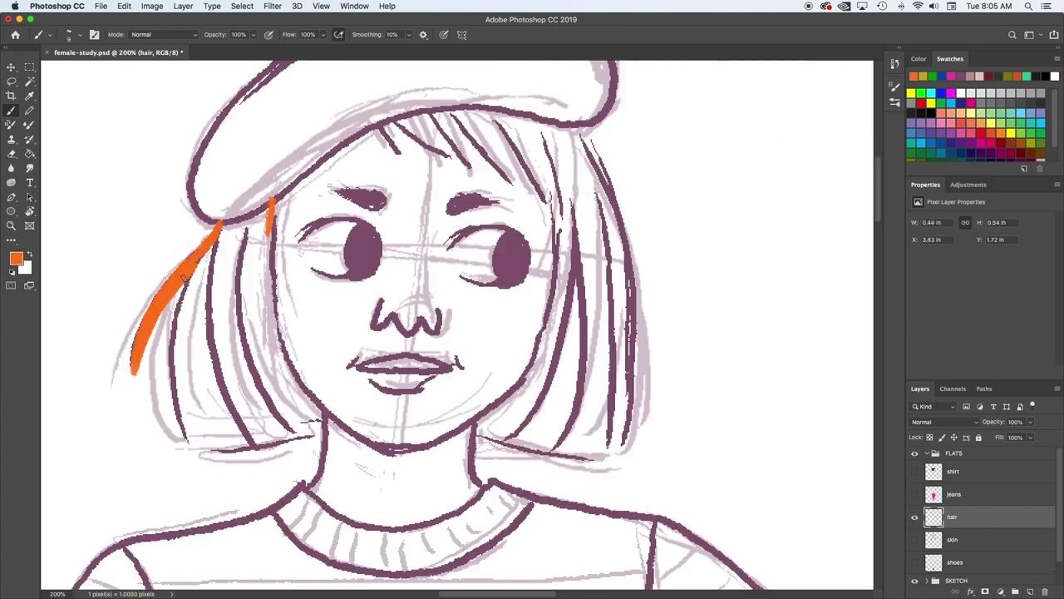
- Paint the bobbed hair beside the face in orange on the hair layer
mouse_move(187, 279)
mouse_down()
mouse_move(166, 445)
mouse_move(171, 403)
mouse_move(214, 449)
mouse_up()
mouse_move(211, 403)
mouse_down()
mouse_move(250, 448)
mouse_move(321, 428)
mouse_up()
mouse_move(273, 191)
mouse_down()
mouse_move(297, 361)
mouse_move(323, 426)
mouse_move(250, 266)
mouse_move(208, 275)
mouse_move(193, 337)
mouse_move(206, 432)
mouse_move(200, 358)
mouse_move(233, 349)
mouse_move(241, 274)
mouse_move(291, 374)
mouse_move(253, 399)
mouse_move(245, 428)
mouse_up()
drag(312, 423, 267, 422)
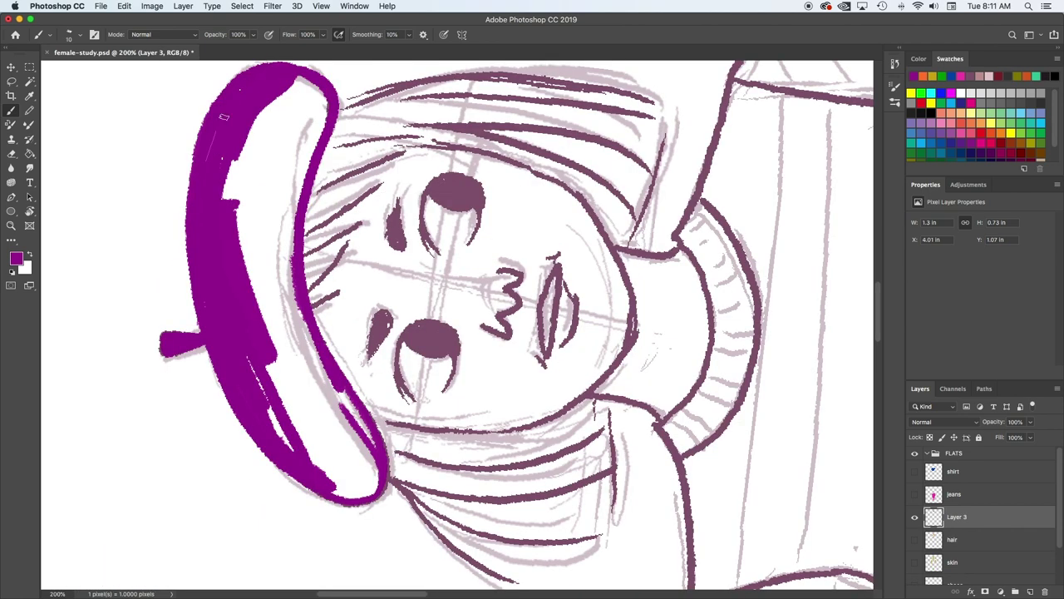
- Fill the beret with solid purple, refine its edge and rotate the canvas back upright
mouse_move(229, 125)
mouse_down()
mouse_move(303, 84)
mouse_move(321, 89)
mouse_move(266, 357)
mouse_move(220, 313)
mouse_move(279, 364)
mouse_move(309, 320)
mouse_move(366, 444)
mouse_move(320, 483)
mouse_move(341, 485)
mouse_up()
scroll(296, 305, up, 5)
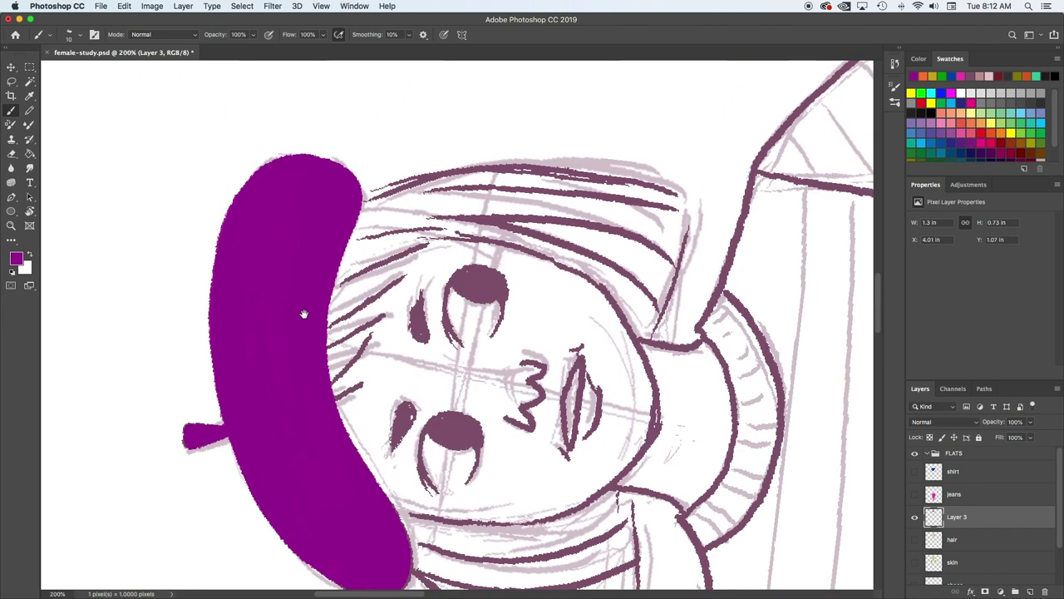
drag(244, 193, 211, 320)
mouse_move(215, 244)
mouse_down()
mouse_move(218, 380)
mouse_move(262, 505)
mouse_up()
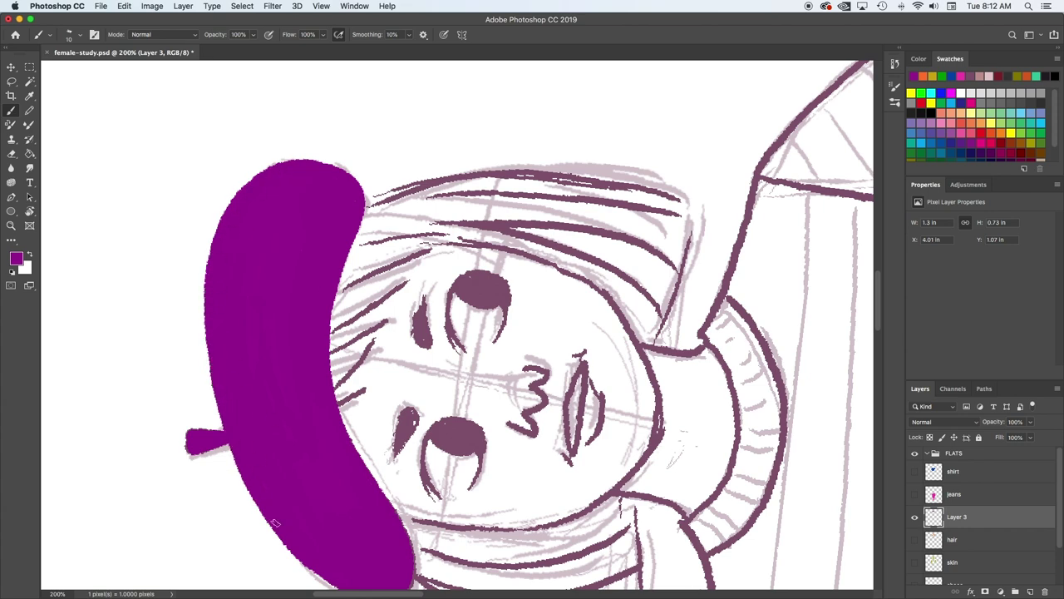
key(r)
drag(617, 440, 368, 502)
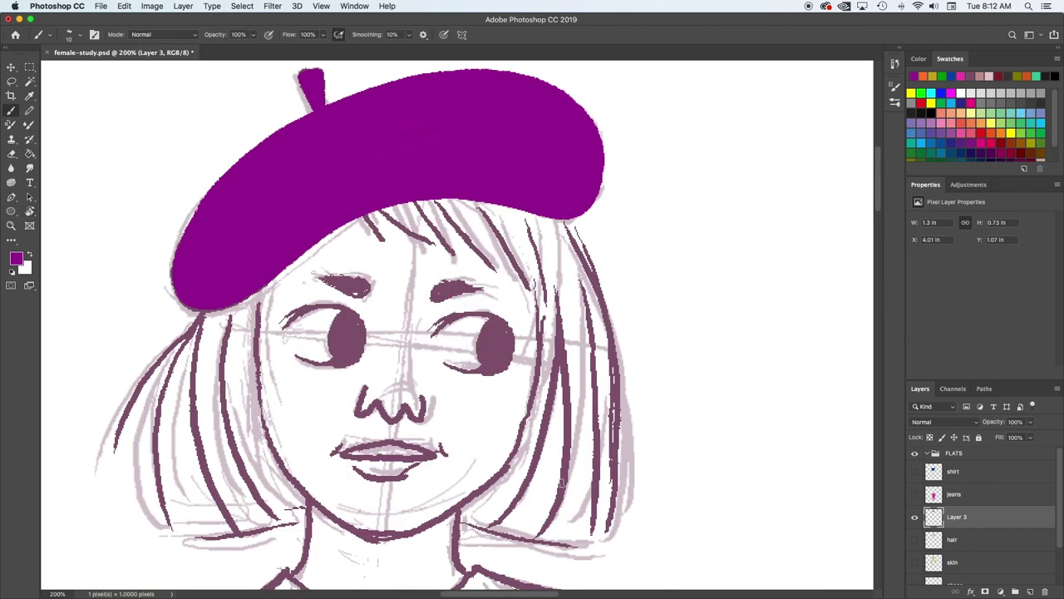
- Show the jeans, shirt, hair, skin and shoes layers together with the beret and hide the SKETCH group
key(super+minus)
key(super+minus)
key(super+minus)
drag(651, 442, 602, 235)
key(super+minus)
drag(644, 395, 641, 355)
click(914, 494)
click(915, 472)
click(915, 540)
click(915, 562)
scroll(916, 563, down, 1)
click(916, 571)
scroll(915, 570, down, 2)
click(914, 563)
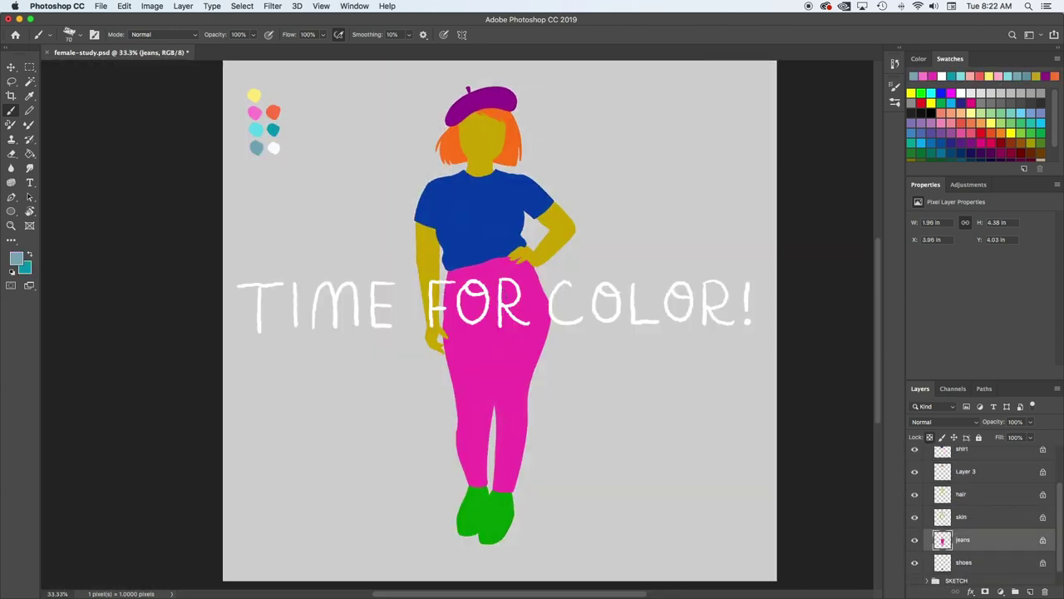
- Repaint the jeans in greyish blue and the shirt in the palette's light turquoise
mouse_move(498, 341)
mouse_down()
mouse_move(511, 416)
mouse_move(488, 350)
mouse_move(462, 341)
mouse_move(457, 391)
mouse_move(489, 491)
mouse_move(505, 496)
mouse_up()
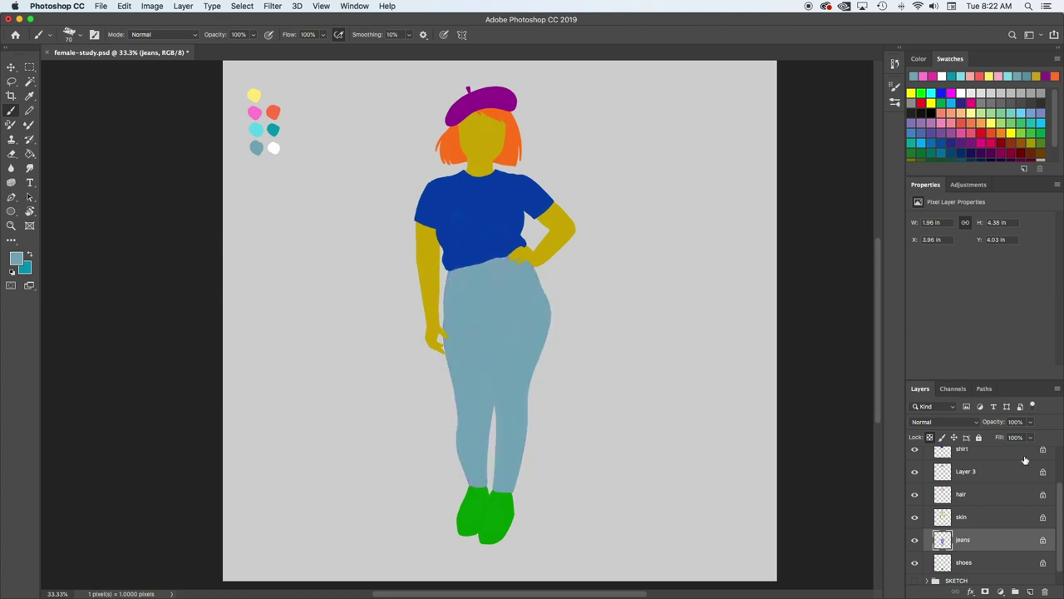
click(982, 455)
alt+click(255, 129)
mouse_move(487, 222)
mouse_down()
mouse_move(512, 233)
mouse_move(549, 226)
mouse_move(453, 220)
mouse_move(414, 194)
mouse_up()
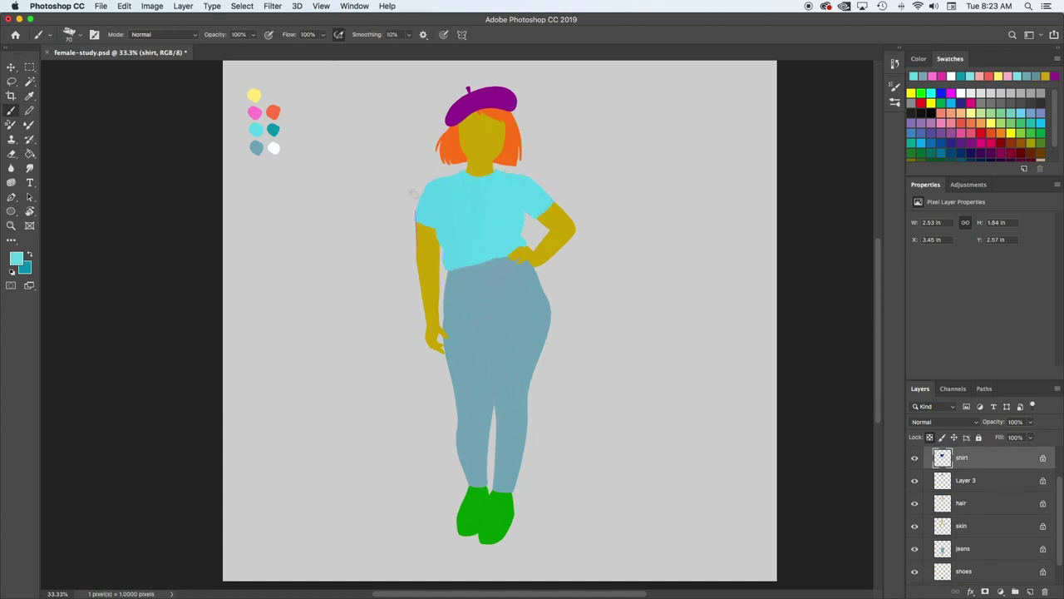
- Rename Layer 3 as "beret" and repaint the beret in the palette's pink
alt+click(254, 112)
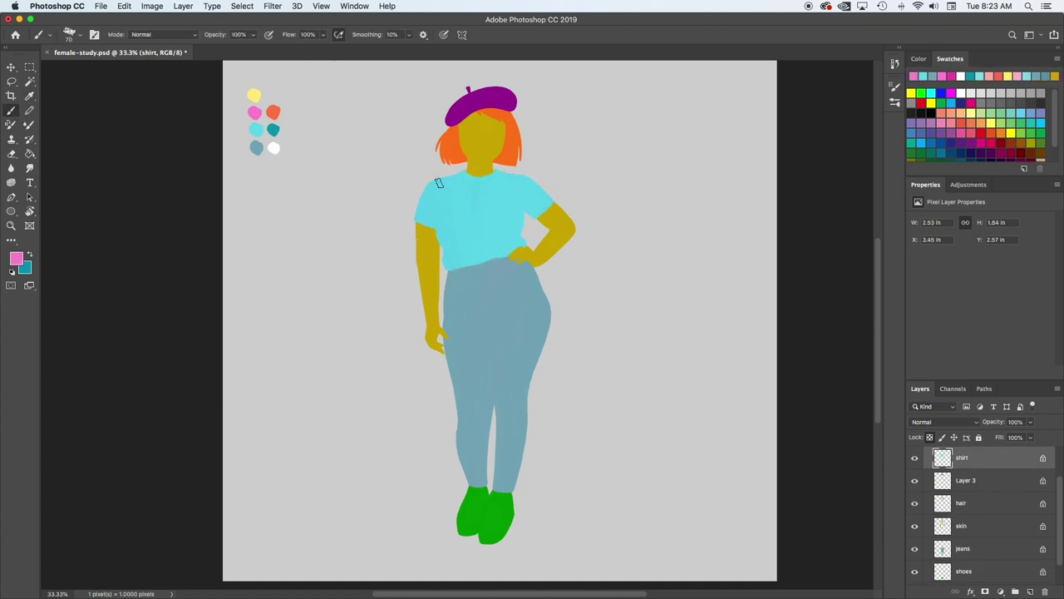
click(970, 483)
text(beret)
key(Return)
drag(501, 96, 452, 117)
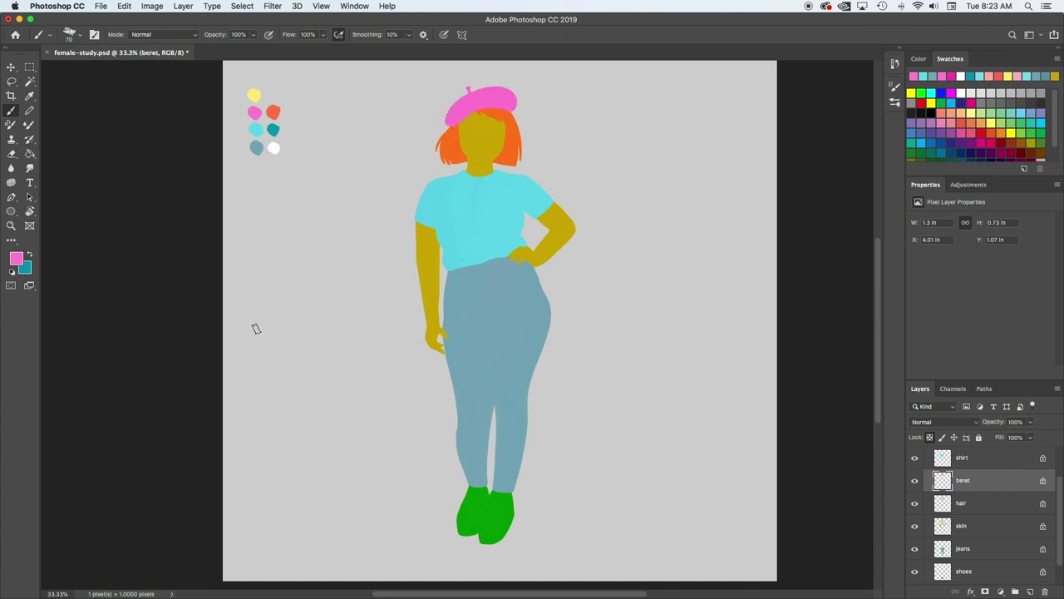
- Repaint the face, neck, arms and hands on the skin layer in the palette's white
alt+click(273, 148)
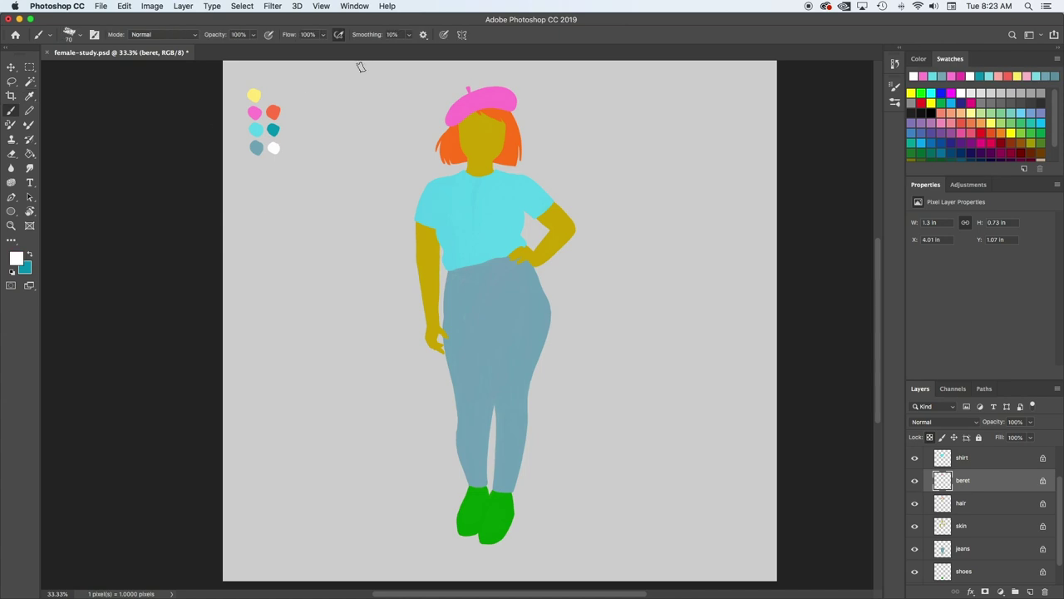
click(962, 525)
drag(478, 113, 438, 366)
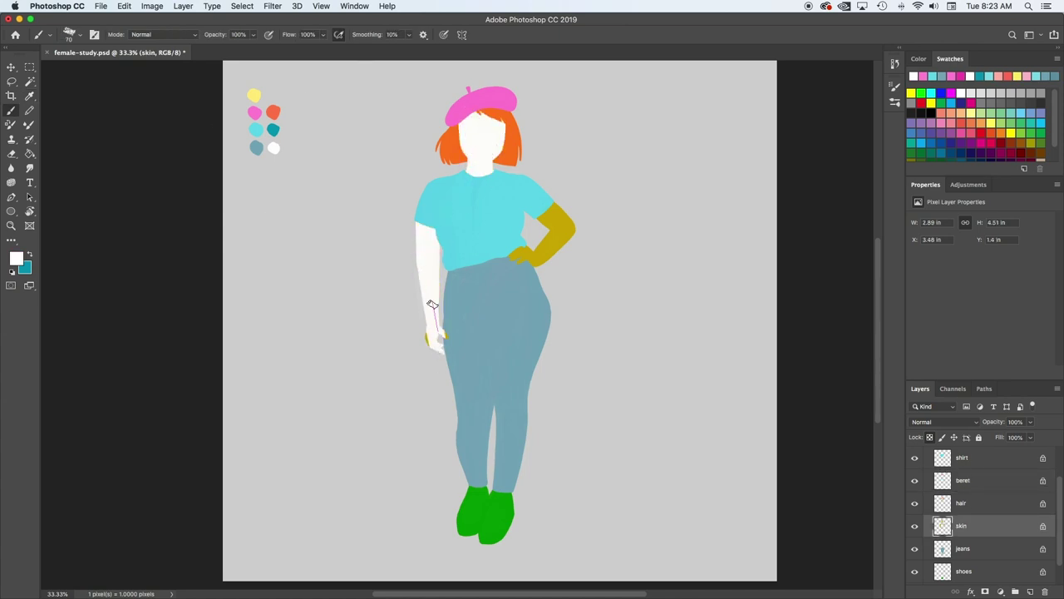
mouse_move(511, 254)
mouse_down()
mouse_move(550, 234)
mouse_move(521, 254)
mouse_up()
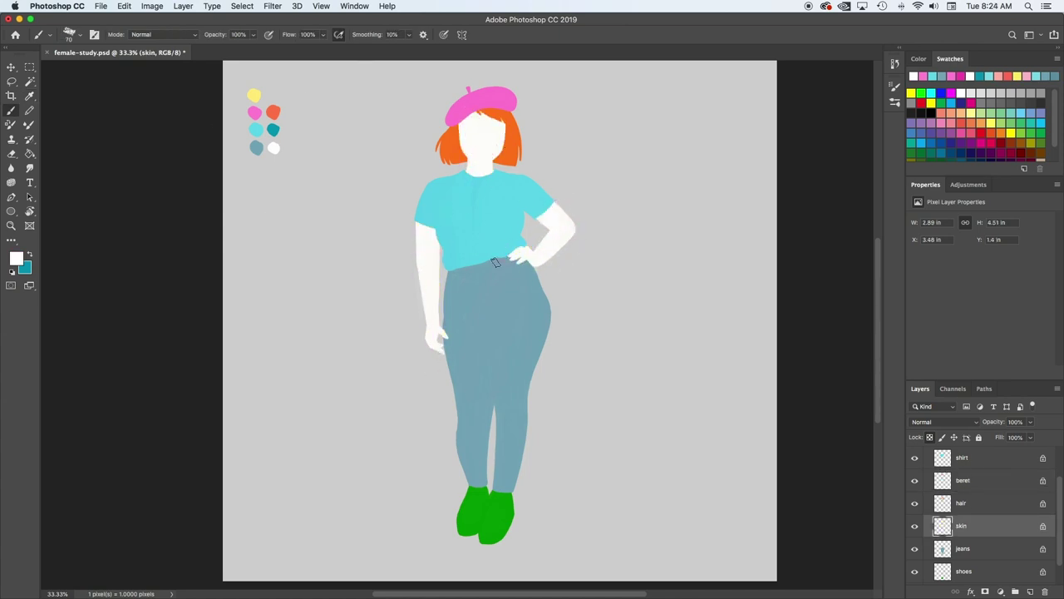
- Repaint the shoes in the palette's orange-red on the shoes layer and select the hair layer
alt+click(274, 112)
super+click(482, 516)
mouse_move(462, 499)
mouse_down()
mouse_move(478, 532)
mouse_move(468, 553)
mouse_up()
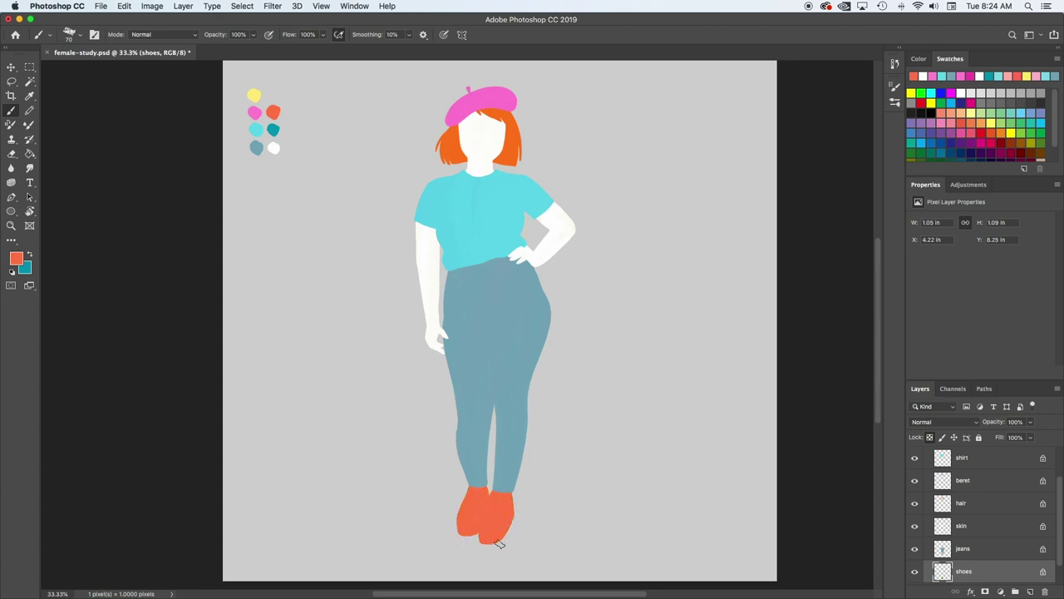
click(973, 509)
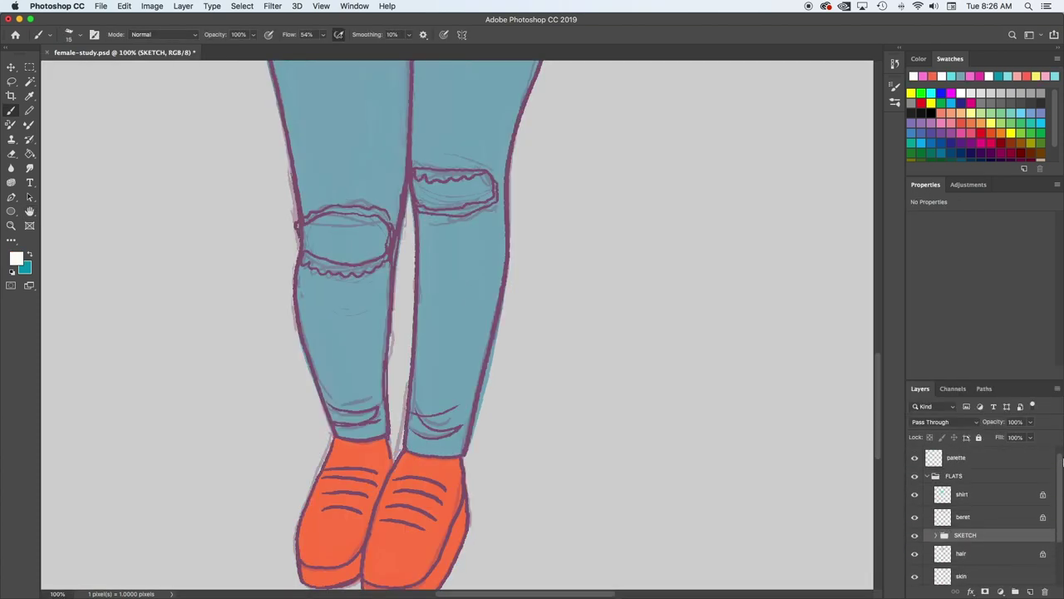
- Lower the SKETCH group's opacity and paint white ripped openings over both knees on the jeans layer
click(1030, 423)
drag(1030, 435, 993, 435)
drag(1060, 488, 1060, 534)
click(964, 531)
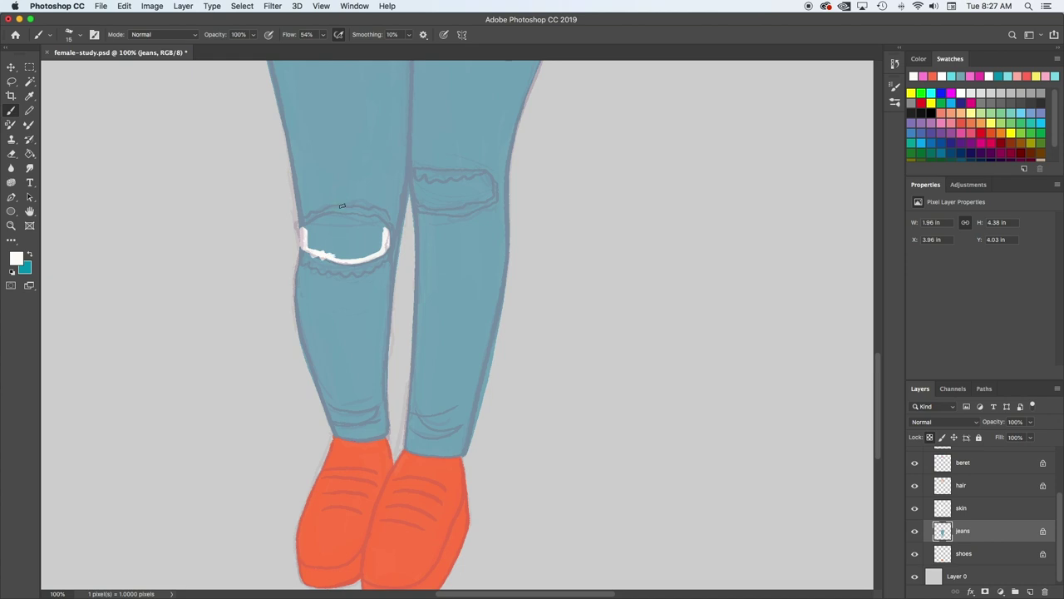
mouse_move(316, 221)
mouse_down()
mouse_move(311, 241)
mouse_move(337, 241)
mouse_move(352, 222)
mouse_up()
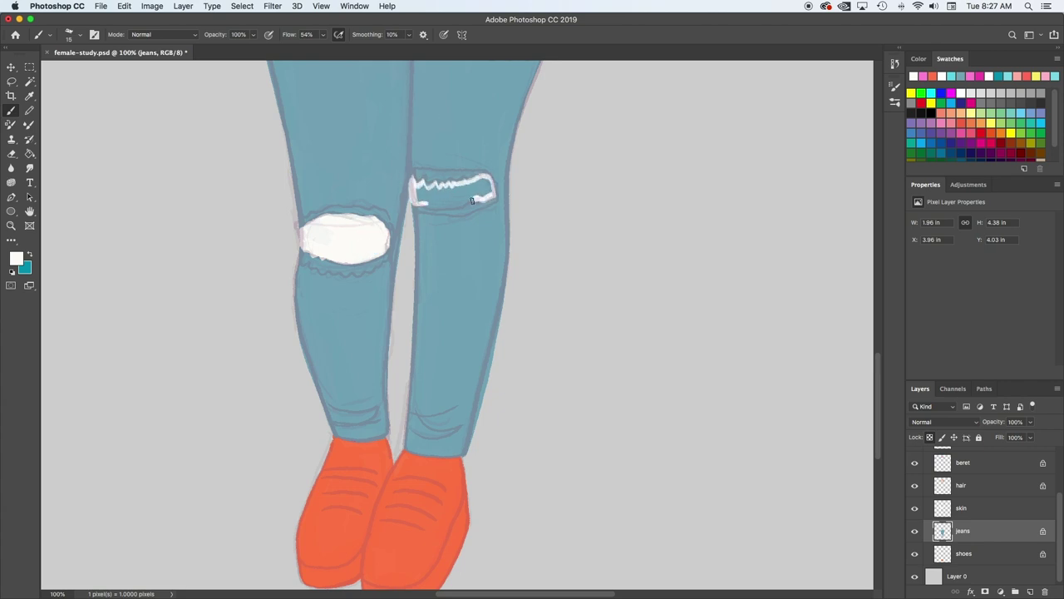
mouse_move(424, 205)
mouse_down()
mouse_move(431, 187)
mouse_move(482, 187)
mouse_up()
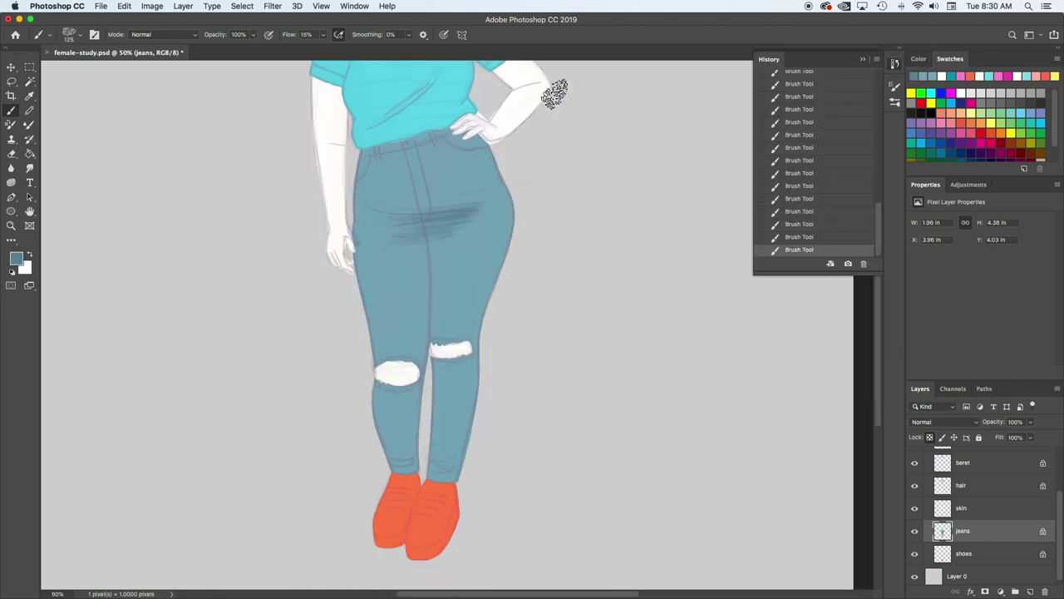
- Try darker textured shading strokes on the jeans with a 125 px brush, undoing and redoing them to compare
key(super+z)
key(super+z)
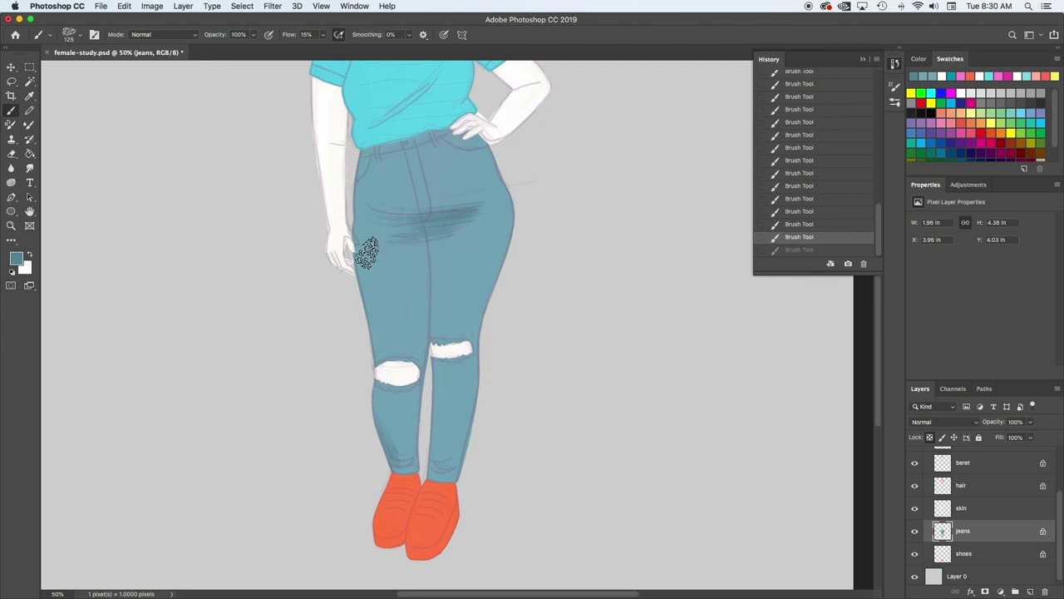
key(super+z)
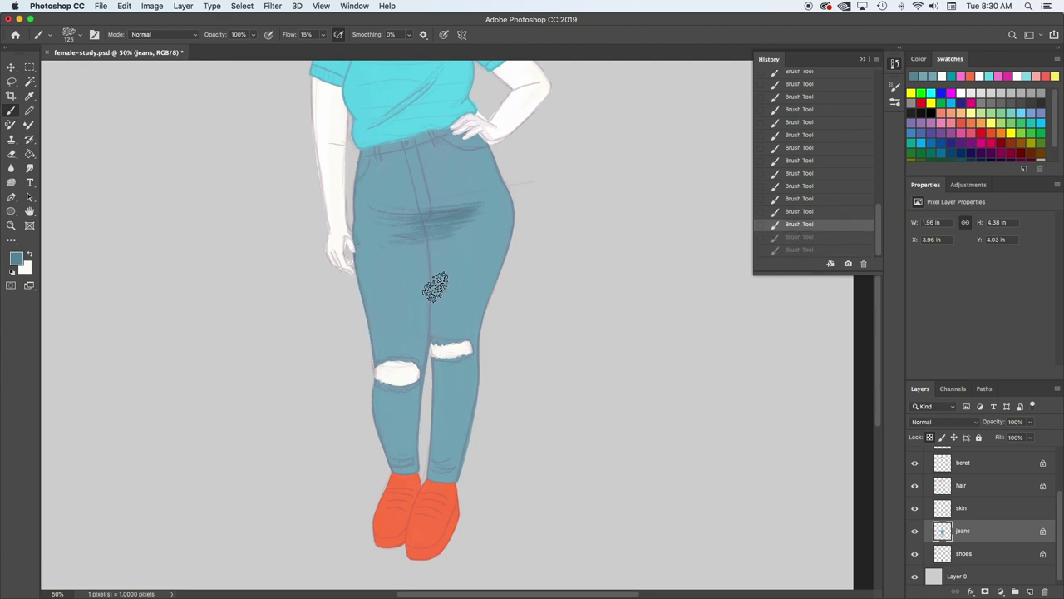
drag(433, 304, 429, 493)
key(super+z)
drag(350, 152, 350, 153)
key(super+z)
key(super+shift+z)
key(super+z)
key(super+shift+z)
key(super+z)
key(super+shift+z)
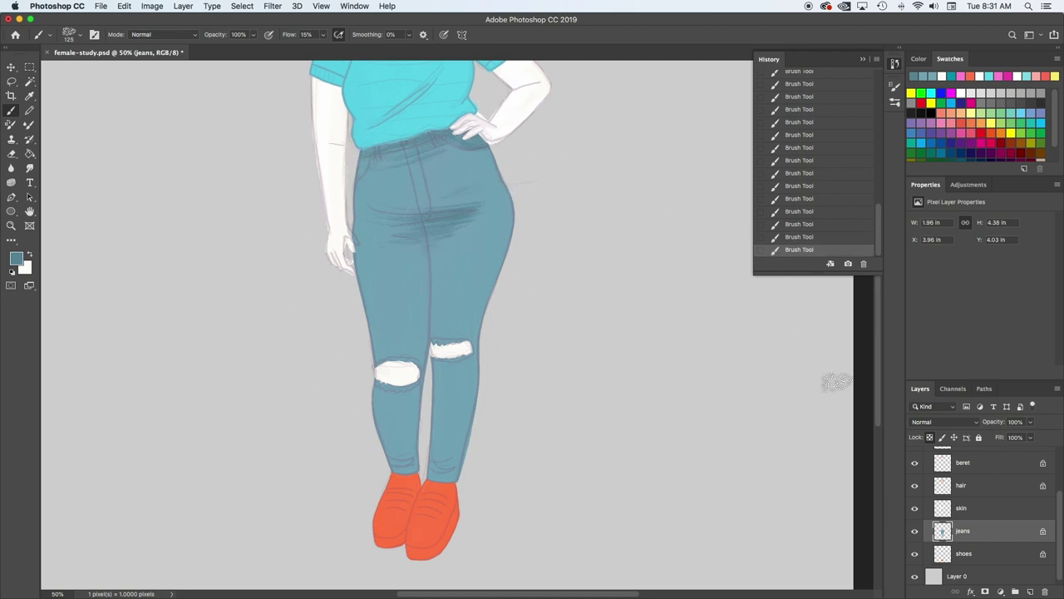
key(super+z)
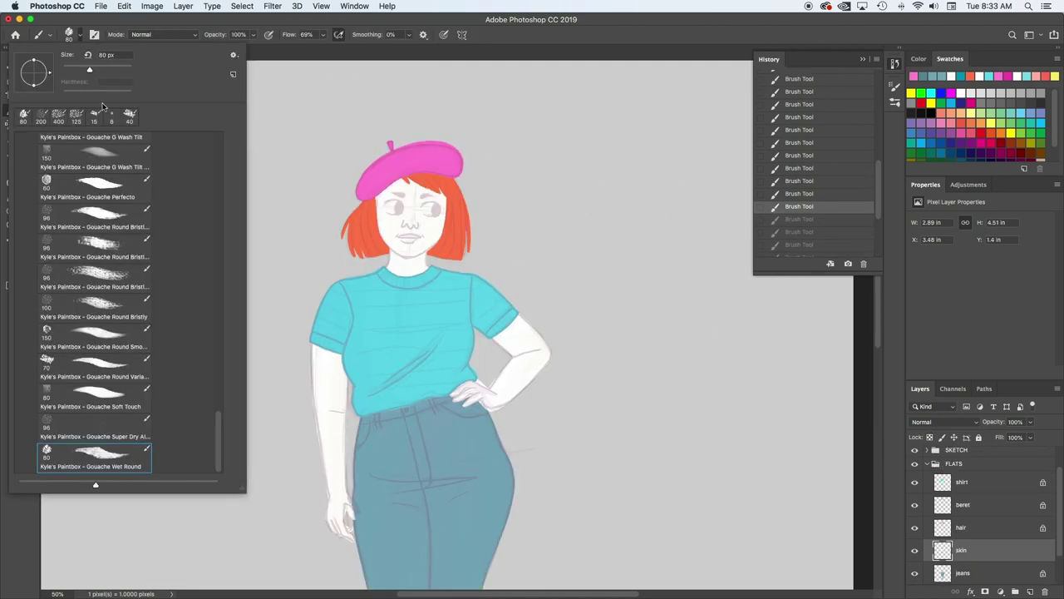
- Choose a gouache brush for the skin layer's line work and reduce its size to 9 px
click(95, 333)
click(95, 185)
click(382, 142)
key(bracketleft)
key(bracketleft)
key(bracketleft)
key(bracketleft)
key(bracketleft)
key(bracketleft)
key(bracketleft)
key(bracketleft)
key(bracketleft)
key(bracketleft)
mouse_move(334, 397)
mouse_down()
mouse_move(341, 498)
mouse_move(468, 278)
mouse_up()
key(super+z)
- Draw trial pink finger and thumb lines on the hanging hand on the skin layer
key(super+plus)
key(super+plus)
drag(346, 495, 451, 198)
drag(343, 339, 362, 370)
mouse_move(290, 367)
mouse_down()
mouse_move(322, 436)
mouse_move(308, 437)
mouse_move(364, 435)
mouse_move(365, 403)
mouse_up()
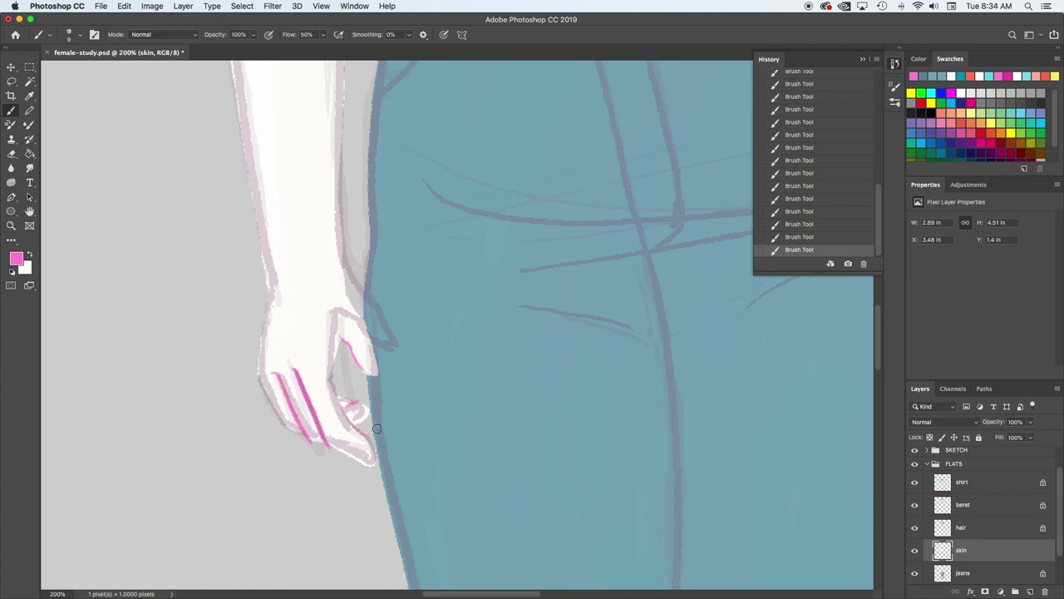
- Roll back the trial strokes on the hanging hand and redraw its finger lines in pink
click(915, 450)
click(914, 450)
click(813, 194)
click(930, 438)
click(914, 449)
mouse_move(272, 375)
mouse_down()
mouse_move(304, 432)
mouse_move(320, 419)
mouse_up()
key(super+z)
drag(291, 375, 332, 446)
mouse_move(336, 397)
mouse_down()
mouse_move(358, 431)
mouse_move(357, 404)
mouse_up()
- Redraw the thumb lines and outline the fingertips of the hanging hand in pink
mouse_move(342, 336)
mouse_down()
mouse_move(366, 374)
mouse_move(350, 346)
mouse_up()
key(super+z)
key(super+z)
key(slash)
mouse_move(346, 341)
mouse_down()
mouse_move(394, 389)
mouse_move(375, 353)
mouse_up()
key(super+z)
mouse_move(362, 357)
mouse_down()
mouse_move(376, 354)
mouse_move(378, 376)
mouse_move(376, 354)
mouse_up()
key(super+z)
drag(359, 447, 369, 454)
drag(361, 449, 373, 460)
- Draw a pink elbow crease across the hanging arm, checking it against the sketch
drag(498, 133, 527, 368)
click(914, 450)
click(915, 450)
drag(291, 277, 369, 288)
drag(289, 270, 366, 287)
key(super+z)
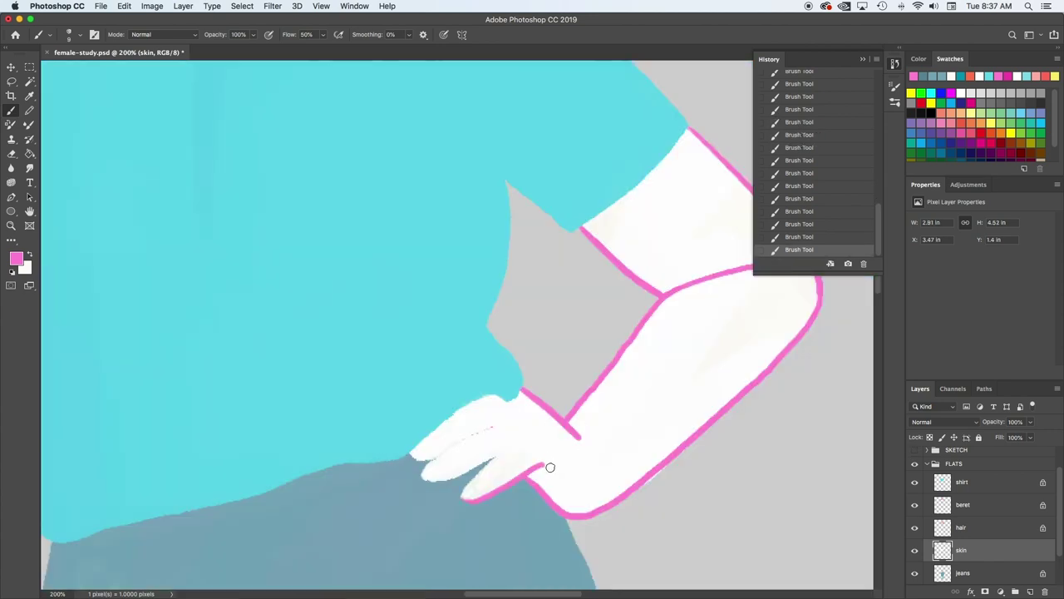
- Try pink finger lines on the hand resting on the hip
key(x)
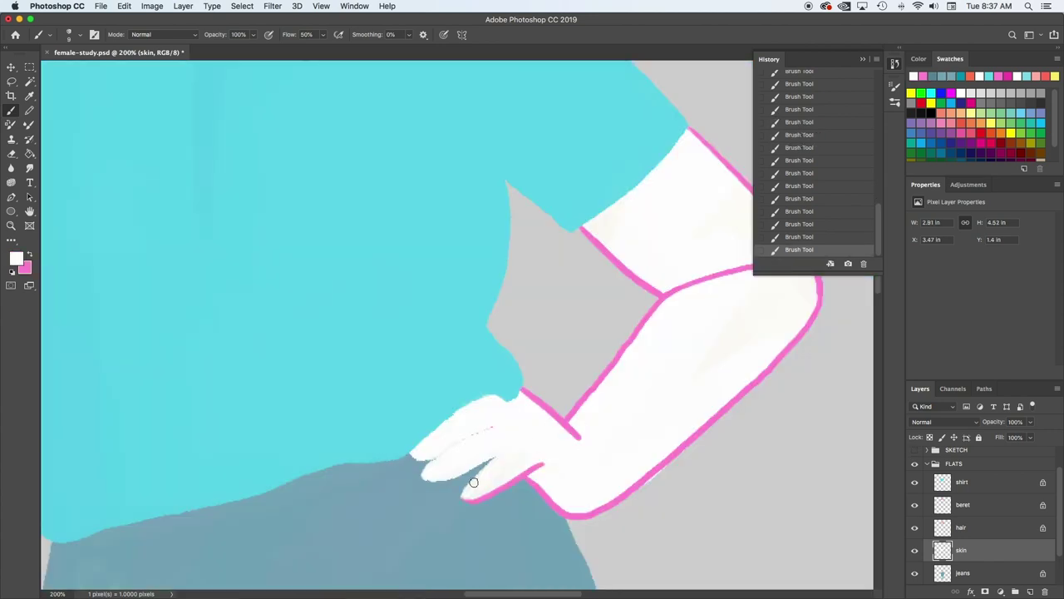
key(x)
drag(416, 459, 494, 420)
key(super+z)
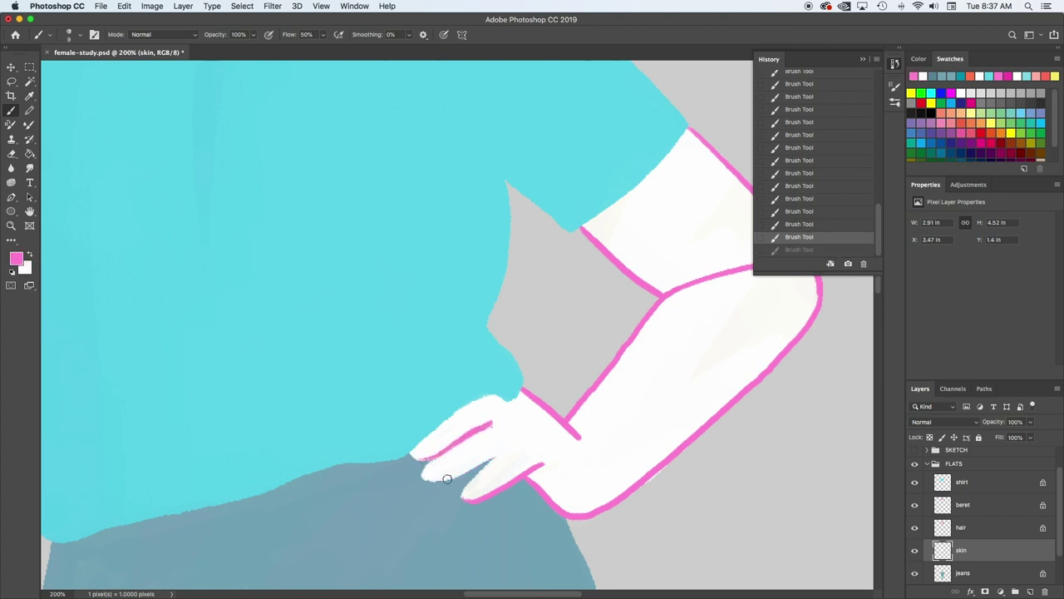
key(super+z)
key(super+z)
key(super+z)
key(super+z)
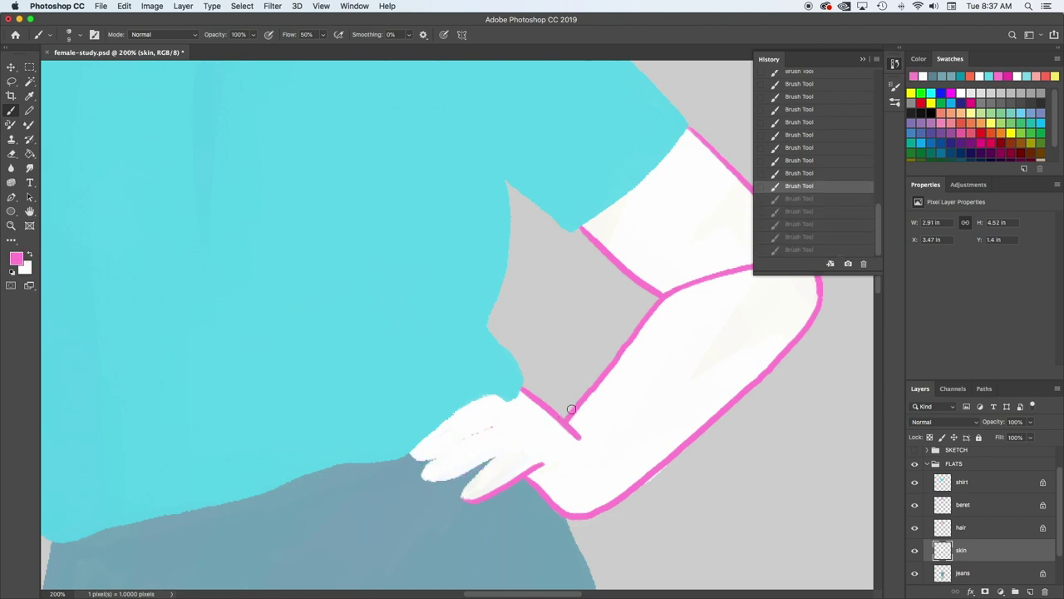
- Draw two long pink lines separating the fingers of the hand resting on the hip
mouse_move(518, 419)
mouse_down()
mouse_move(492, 420)
mouse_move(430, 459)
mouse_up()
key(super+z)
drag(534, 441, 450, 475)
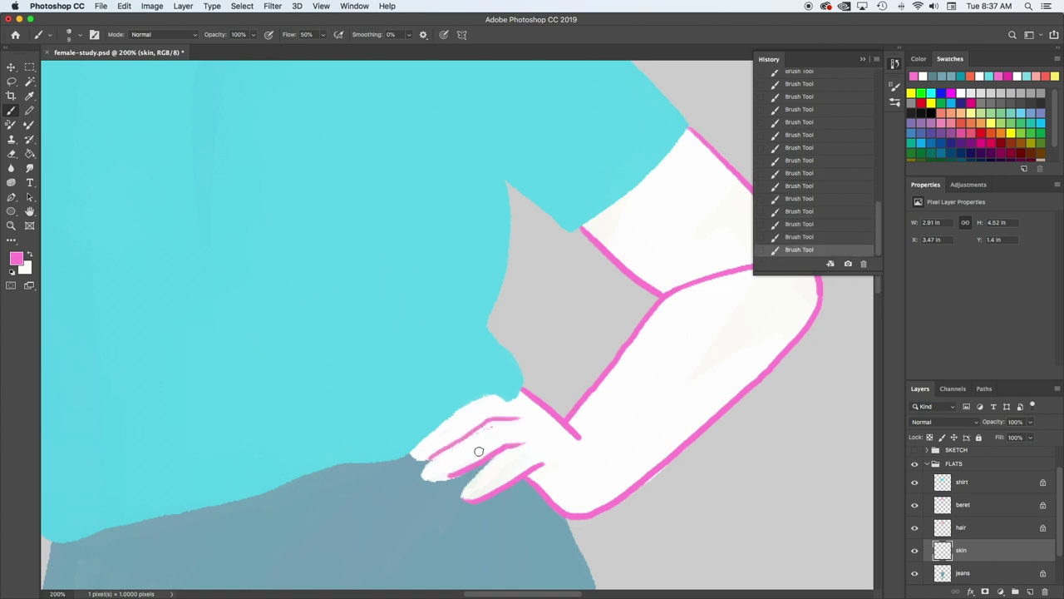
key(x)
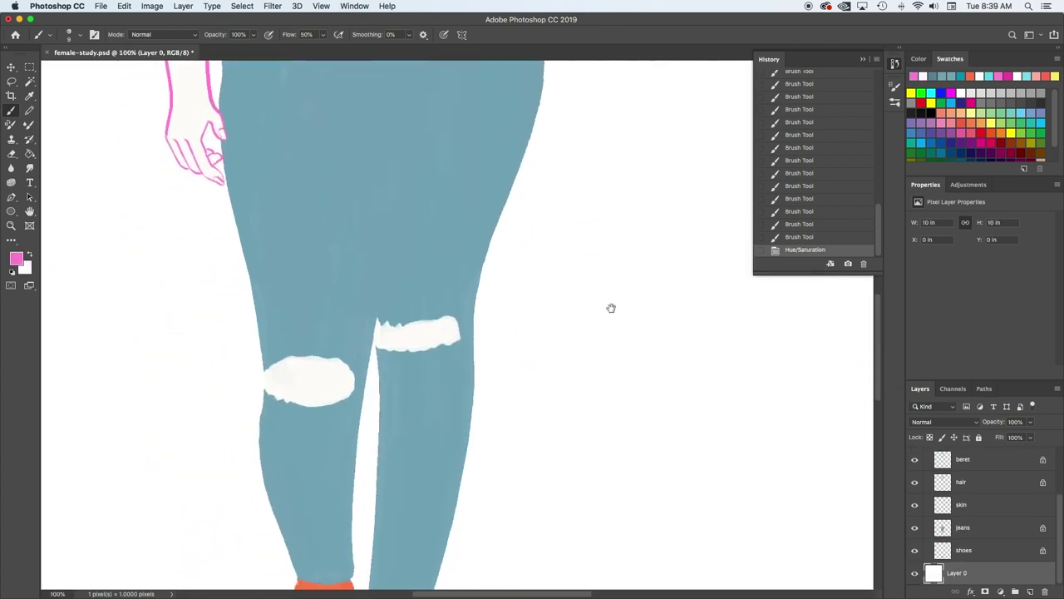
- On the skin layer, add a second pink stroke to the hanging arm's elbow crease and outline the hip hand's fingertips
scroll(611, 308, up, 10)
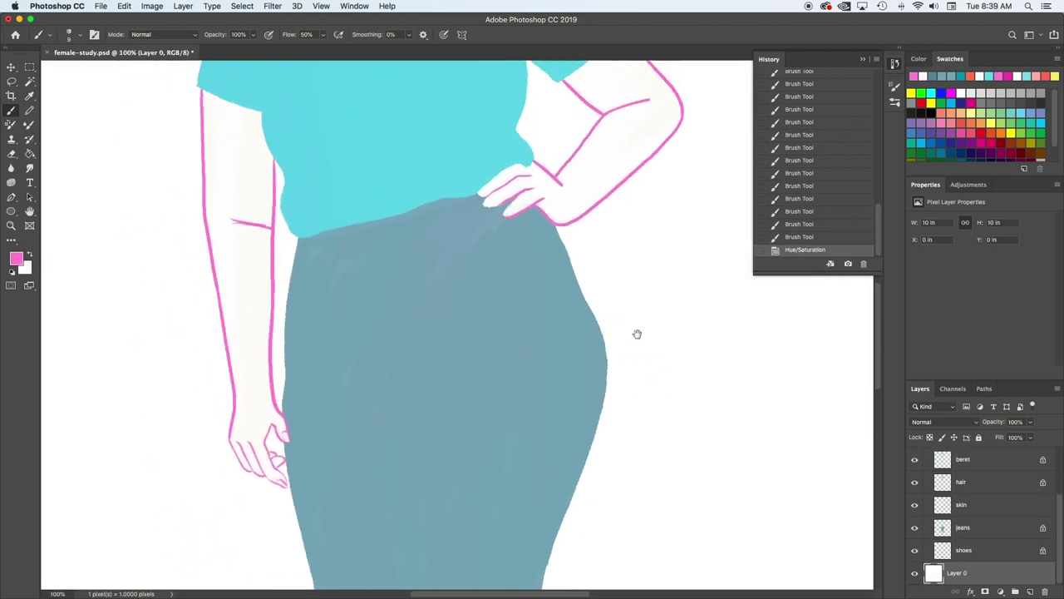
click(964, 504)
drag(281, 286, 325, 285)
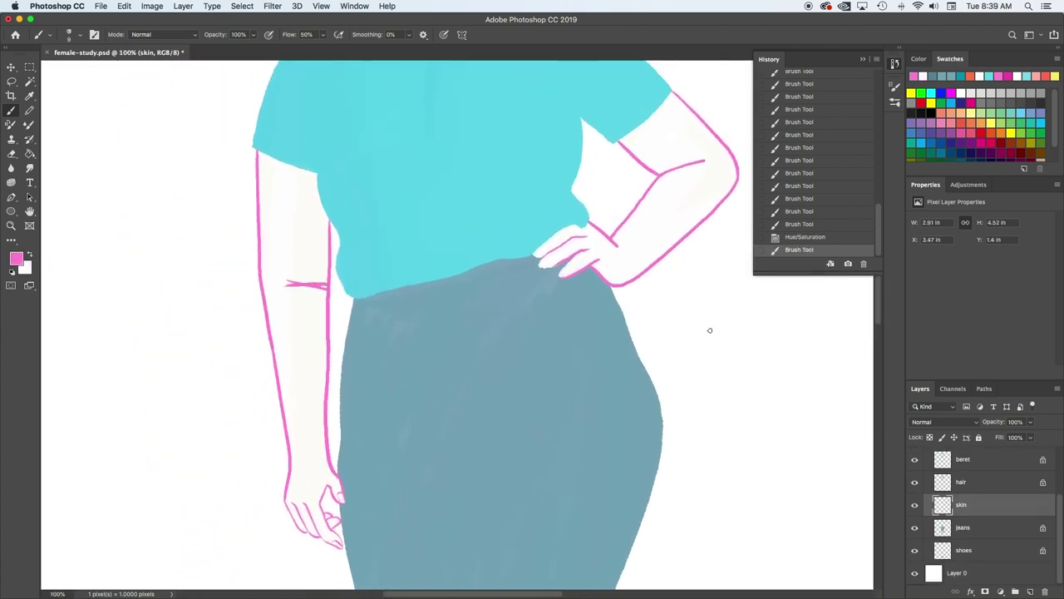
drag(548, 256, 553, 265)
drag(539, 249, 568, 267)
drag(559, 246, 572, 237)
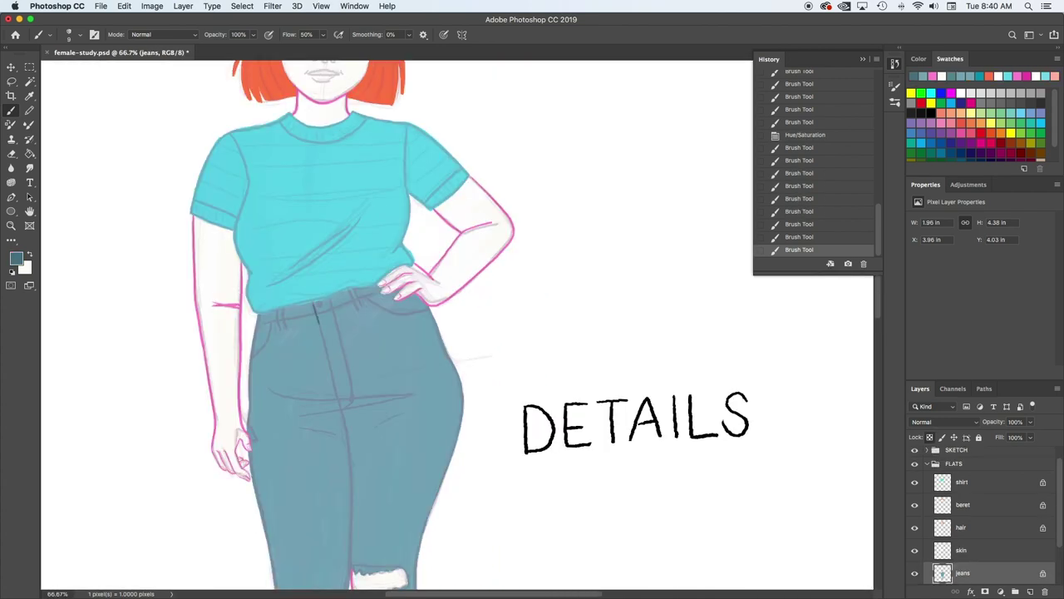
- Draw the jeans' fly and centre seam in dark blue on the jeans layer
mouse_move(319, 324)
mouse_down()
mouse_move(347, 433)
mouse_move(350, 578)
mouse_up()
drag(351, 401, 343, 409)
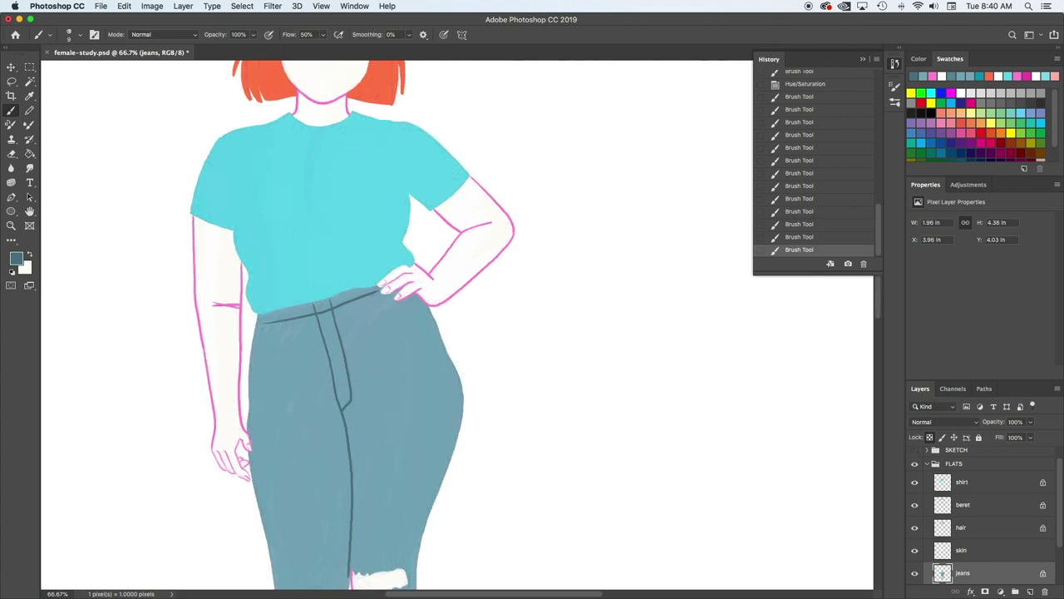
- Change the painting colour to light blue and revert the dark seam lines on the jeans
key(i)
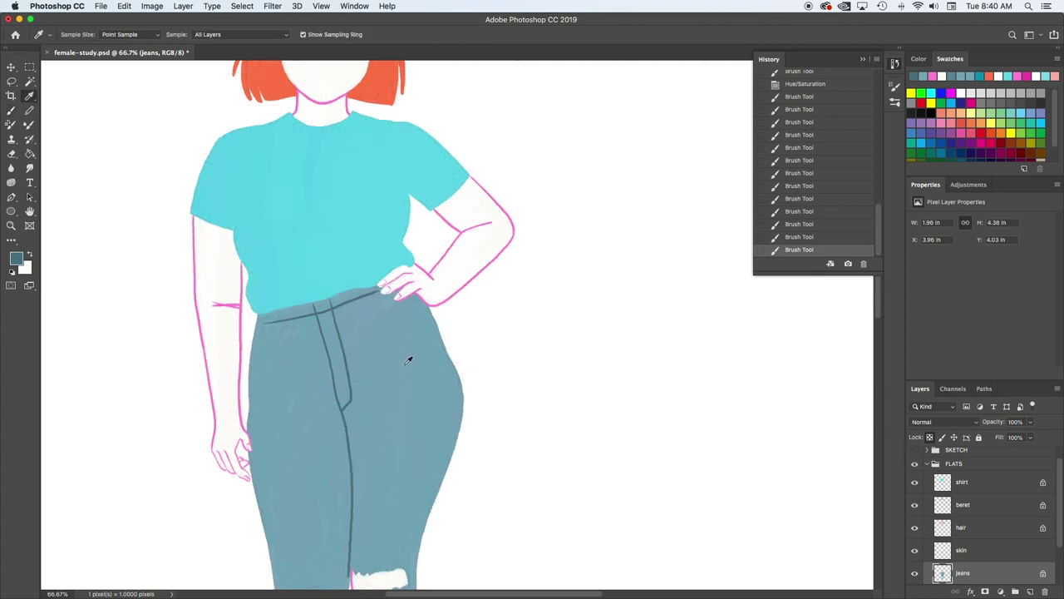
click(16, 259)
click(119, 303)
click(114, 296)
click(342, 276)
mouse_move(350, 322)
mouse_down()
mouse_move(400, 384)
mouse_move(419, 463)
mouse_up()
click(799, 185)
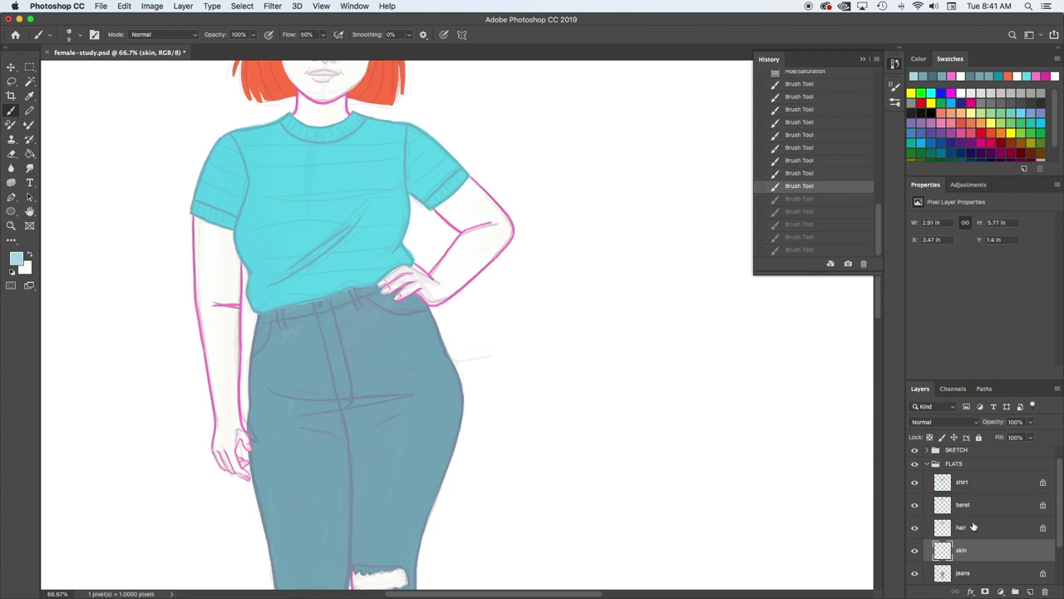
- Draw the fly and belt loops in light blue on the jeans layer
click(962, 572)
mouse_move(316, 305)
mouse_down()
mouse_move(349, 471)
mouse_move(355, 587)
mouse_move(326, 354)
mouse_move(351, 400)
mouse_up()
drag(277, 310, 280, 324)
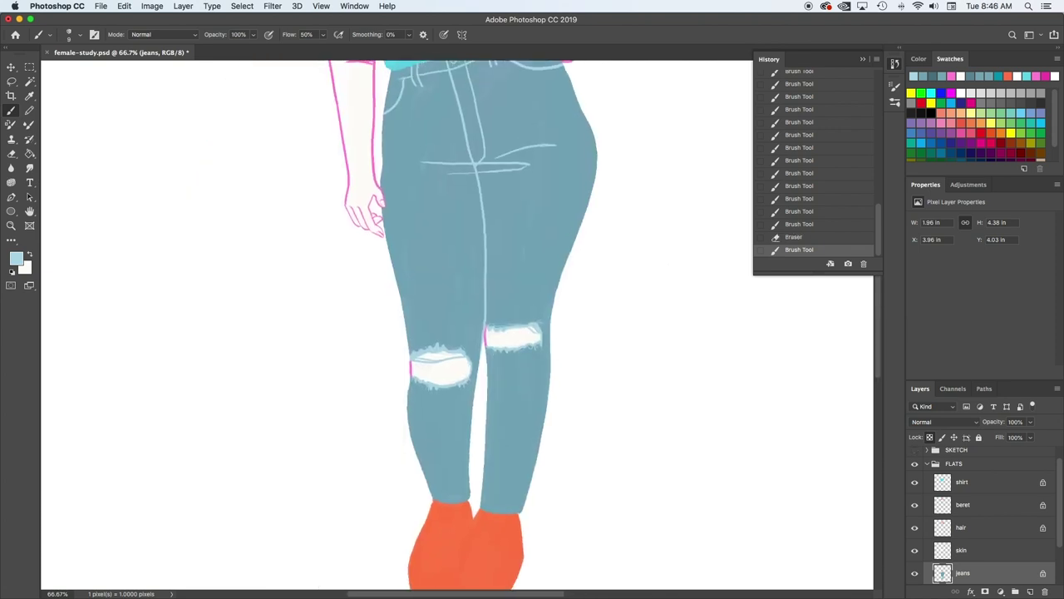
- Draw a light blue outer side seam down the lower leg and try extra crease lines on the jeans
mouse_move(546, 365)
mouse_down()
mouse_move(522, 509)
mouse_move(522, 496)
mouse_up()
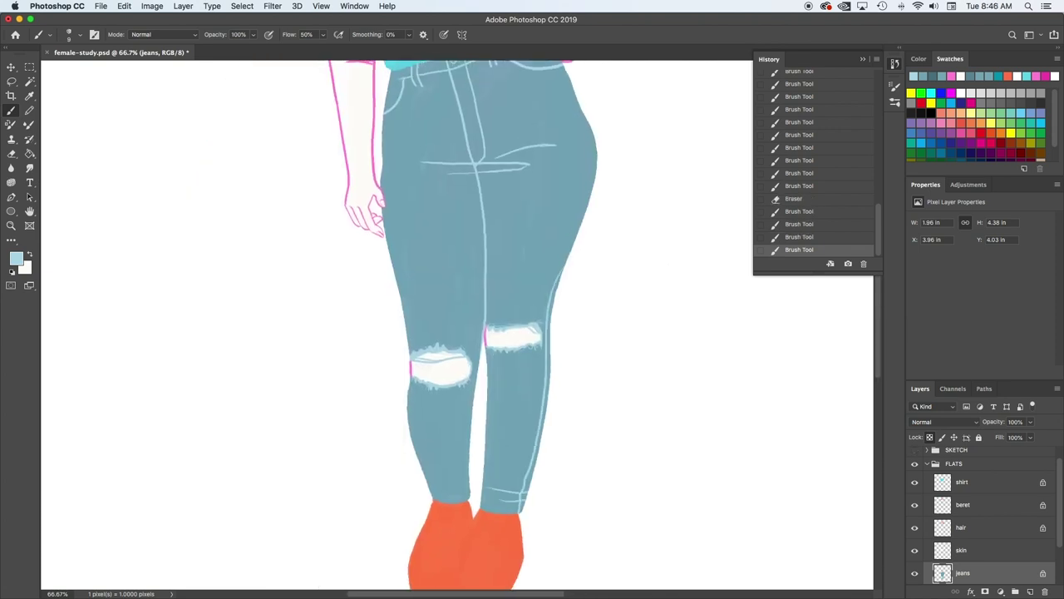
drag(424, 156, 392, 164)
key(super+z)
drag(479, 265, 504, 399)
drag(416, 312, 485, 318)
key(super+z)
scroll(648, 300, down, 5)
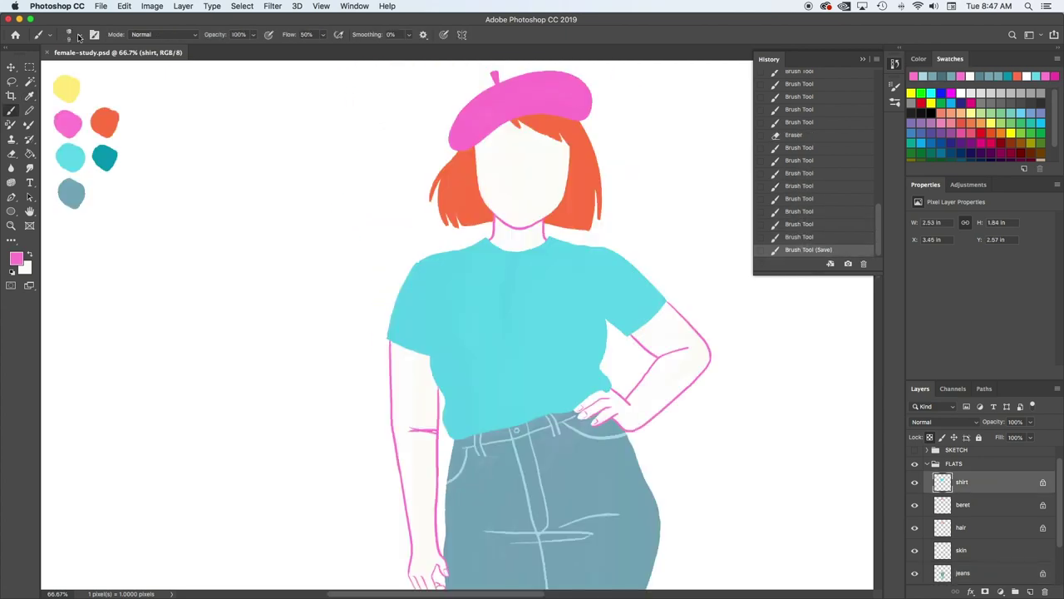
- Switch to a 30 px brush at 100% flow and paint a pink stripe along the hem on the shirt layer
click(79, 38)
scroll(199, 249, down, 2)
click(101, 291)
click(582, 94)
drag(447, 433, 549, 417)
key(ctrl+z)
- Paint a stripe in the palette's yellow directly above the pink hem stripe
alt+click(70, 89)
mouse_move(451, 416)
mouse_down()
mouse_move(487, 414)
mouse_move(445, 417)
mouse_move(589, 407)
mouse_move(608, 395)
mouse_move(474, 409)
mouse_up()
drag(570, 402, 613, 388)
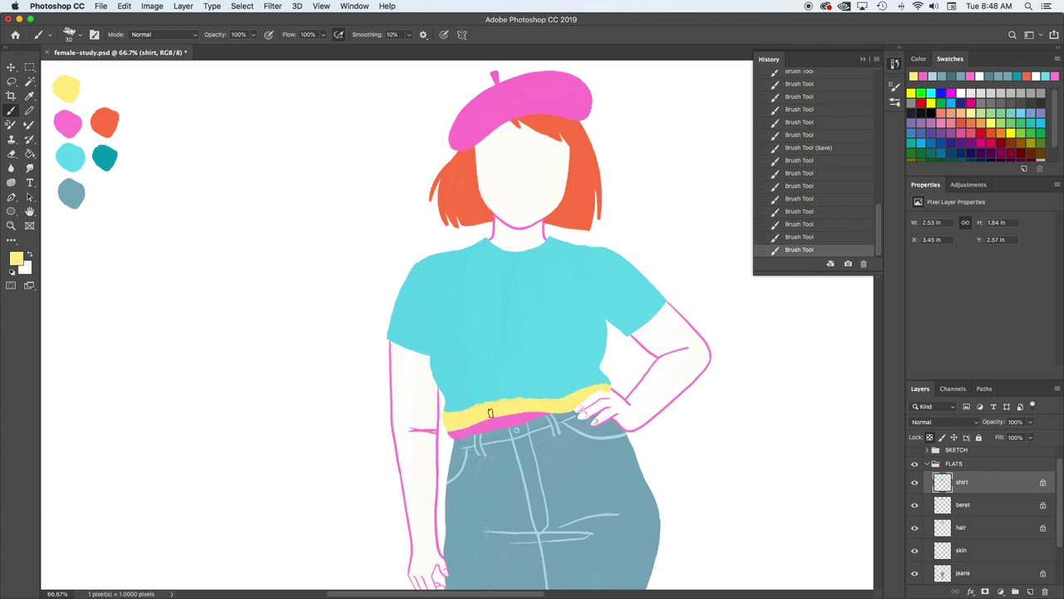
- Paint a stripe in the palette's dark teal above the yellow one and thin it with the shirt's turquoise
alt+click(104, 157)
drag(447, 409, 611, 379)
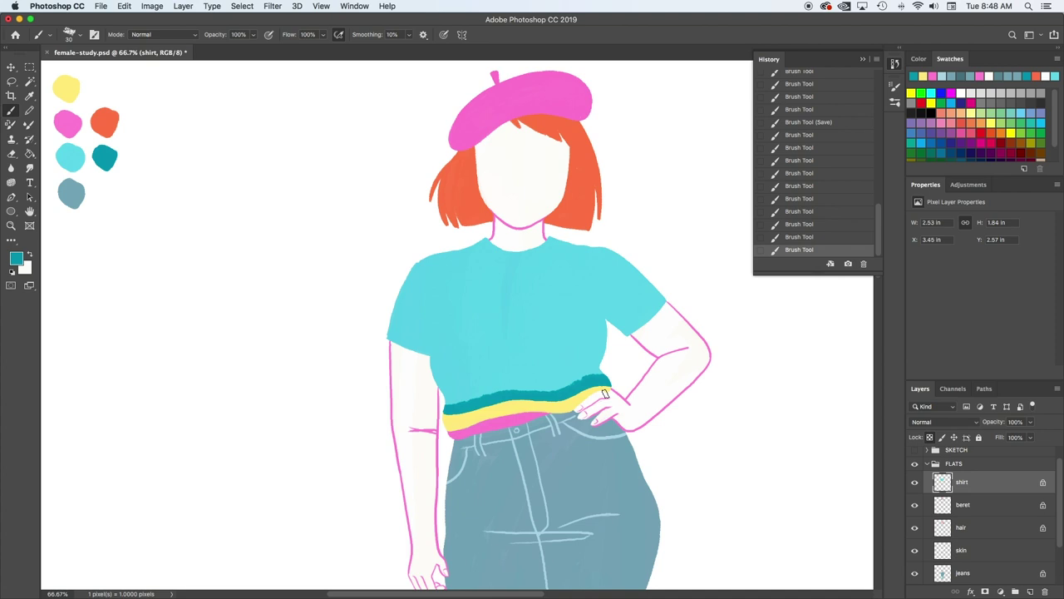
alt+click(571, 379)
mouse_move(446, 407)
mouse_down()
mouse_move(595, 378)
mouse_move(606, 386)
mouse_up()
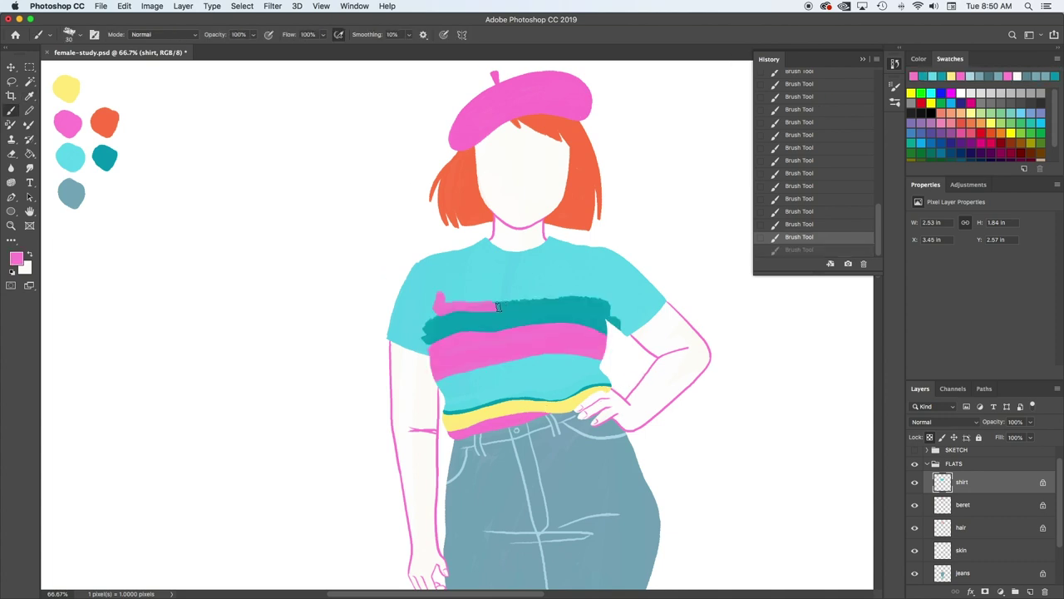
- Paint a pink stripe across the chest and cover the stripe ends overlapping the sleeves with turquoise
mouse_move(495, 301)
mouse_down()
mouse_move(607, 296)
mouse_move(492, 290)
mouse_move(615, 273)
mouse_up()
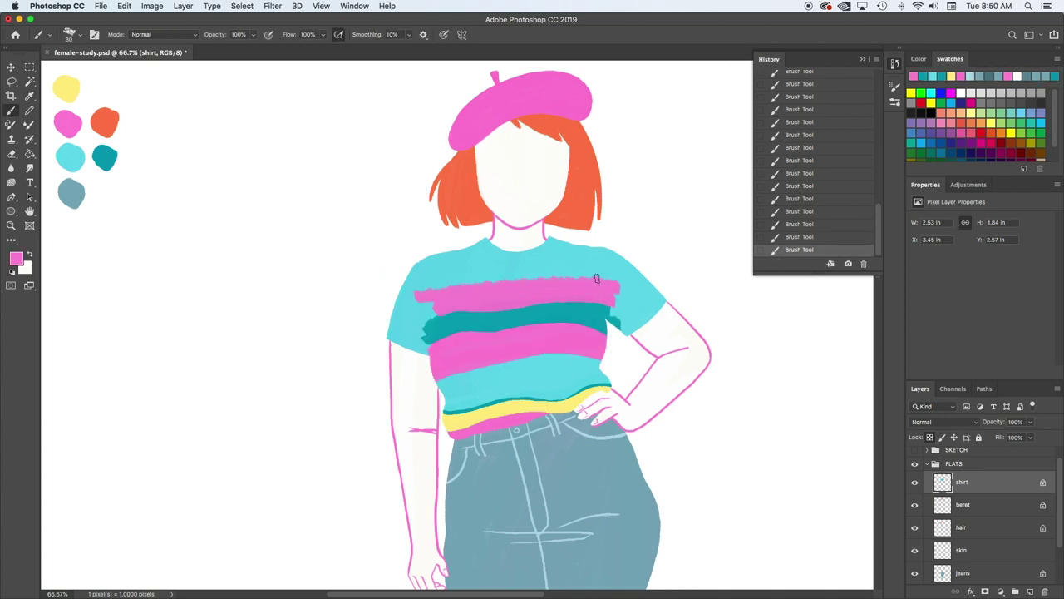
alt+click(486, 269)
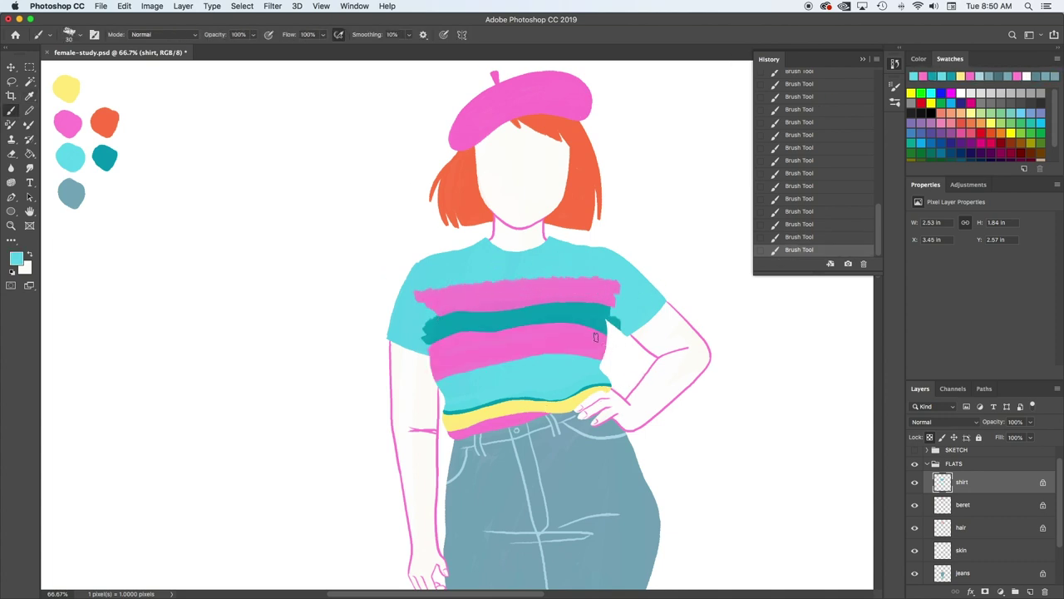
mouse_move(420, 249)
mouse_down()
mouse_move(427, 348)
mouse_move(433, 319)
mouse_up()
drag(423, 294, 424, 339)
mouse_move(605, 276)
mouse_down()
mouse_move(611, 322)
mouse_move(622, 297)
mouse_up()
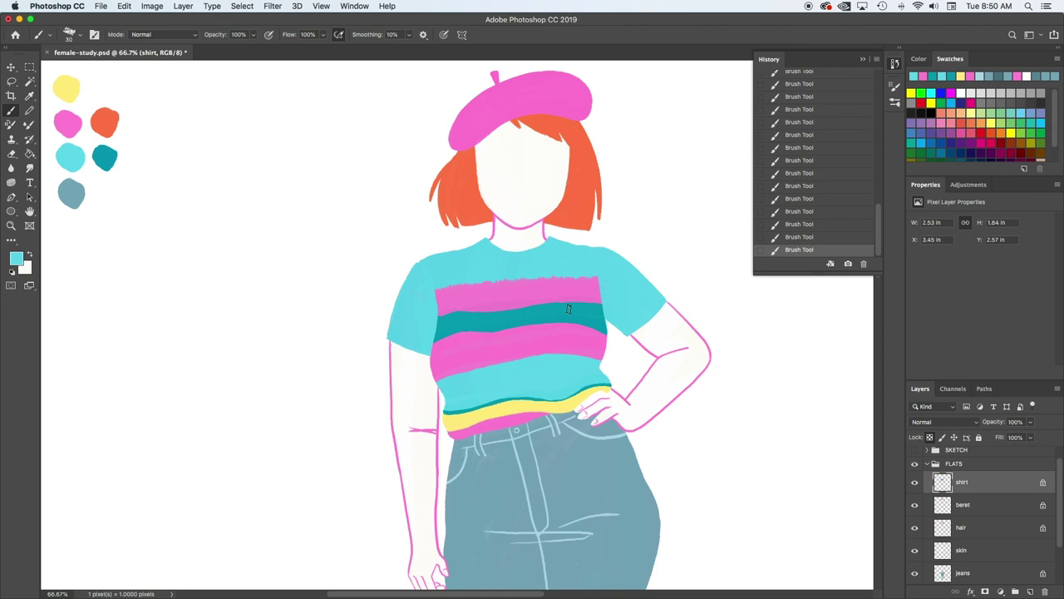
- Trim the ragged upper edge of the pink chest stripe with turquoise
alt+click(522, 296)
key(x)
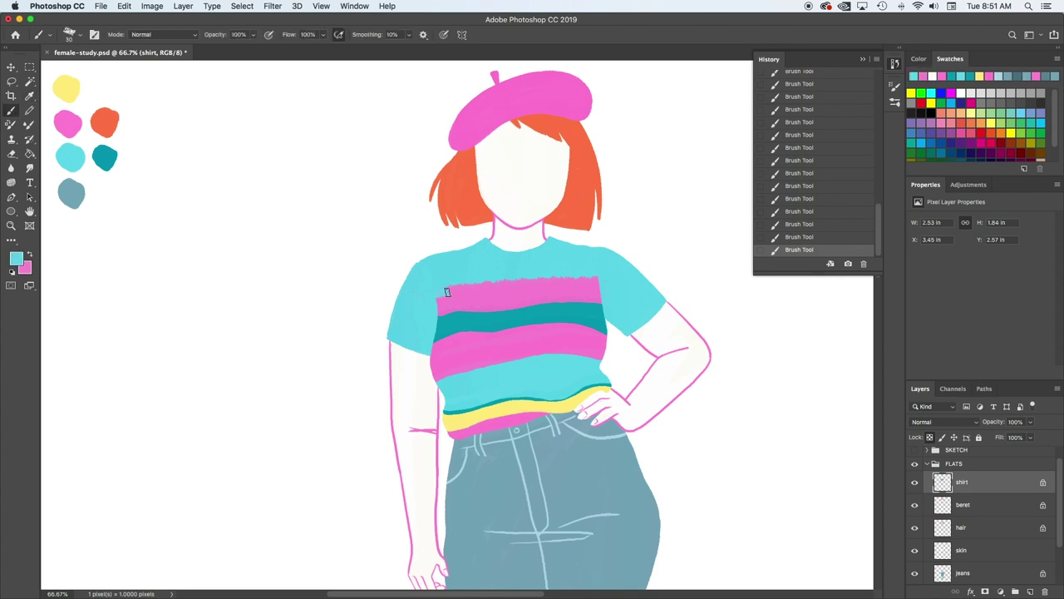
key(super+z)
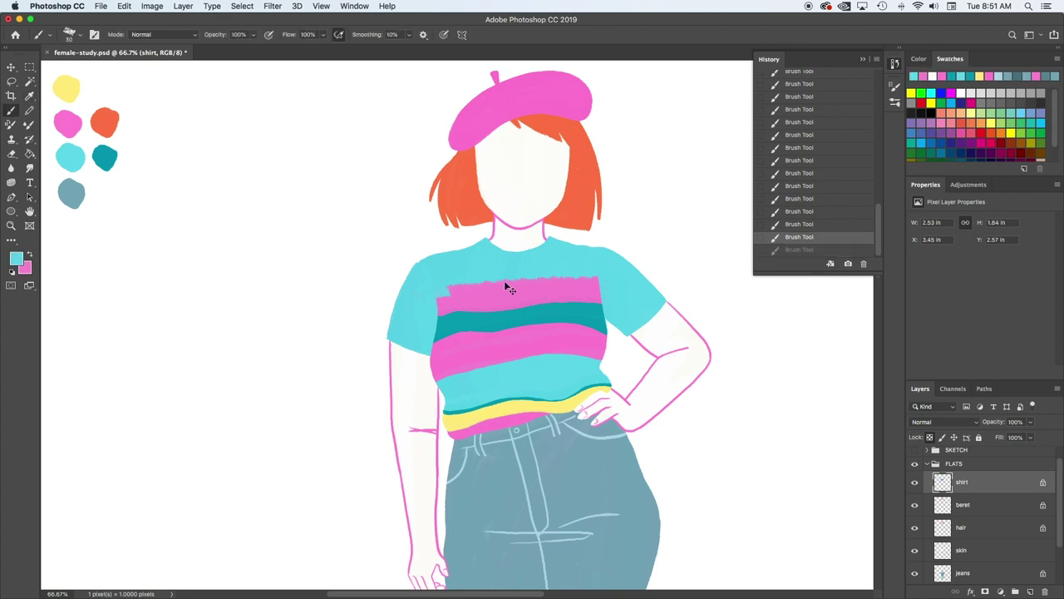
mouse_move(453, 292)
mouse_down()
mouse_move(537, 285)
mouse_move(501, 280)
mouse_move(433, 413)
mouse_up()
- Paint a turquoise collar band around the shirt's neckline and touch up the yellow stripe's end at the sleeve
key(r)
key(b)
mouse_move(513, 389)
mouse_down()
mouse_move(482, 411)
mouse_move(500, 426)
mouse_move(491, 398)
mouse_move(481, 435)
mouse_up()
key(super+z)
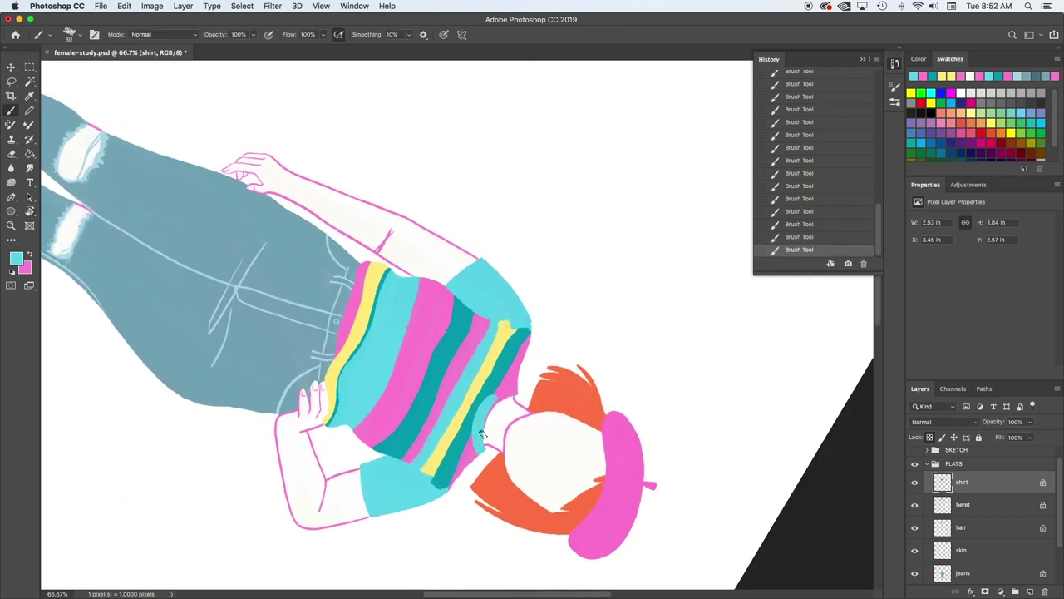
mouse_move(496, 398)
mouse_down()
mouse_move(485, 409)
mouse_move(525, 387)
mouse_move(501, 393)
mouse_move(478, 428)
mouse_move(480, 455)
mouse_up()
key(super+z)
key(super+z)
key(super+z)
key(super+z)
key(super+z)
key(r)
mouse_move(468, 530)
mouse_down()
mouse_move(623, 214)
mouse_move(611, 198)
mouse_up()
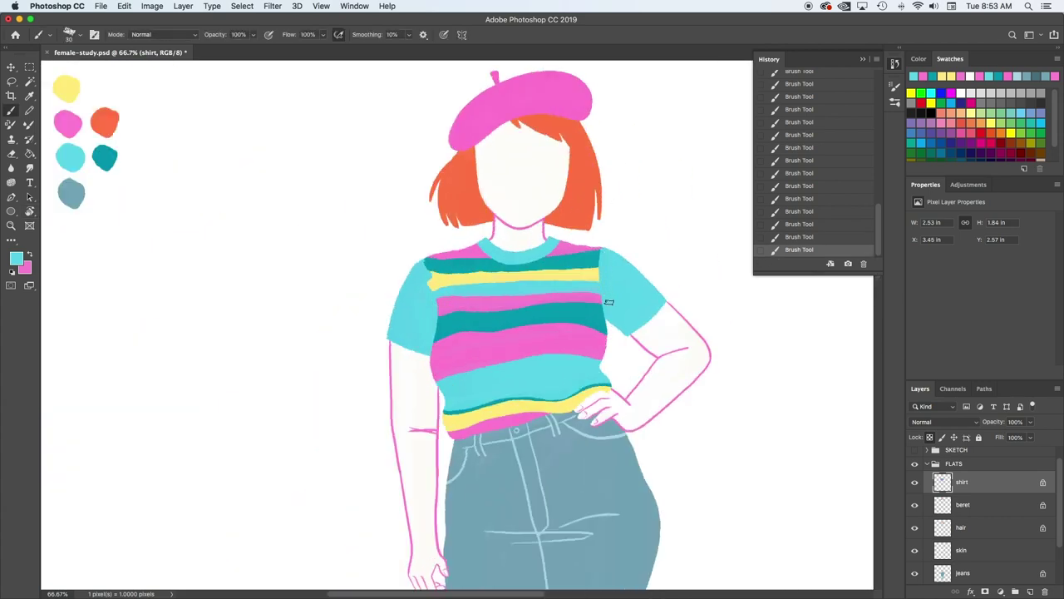
mouse_move(432, 285)
mouse_down()
mouse_move(421, 248)
mouse_move(432, 286)
mouse_up()
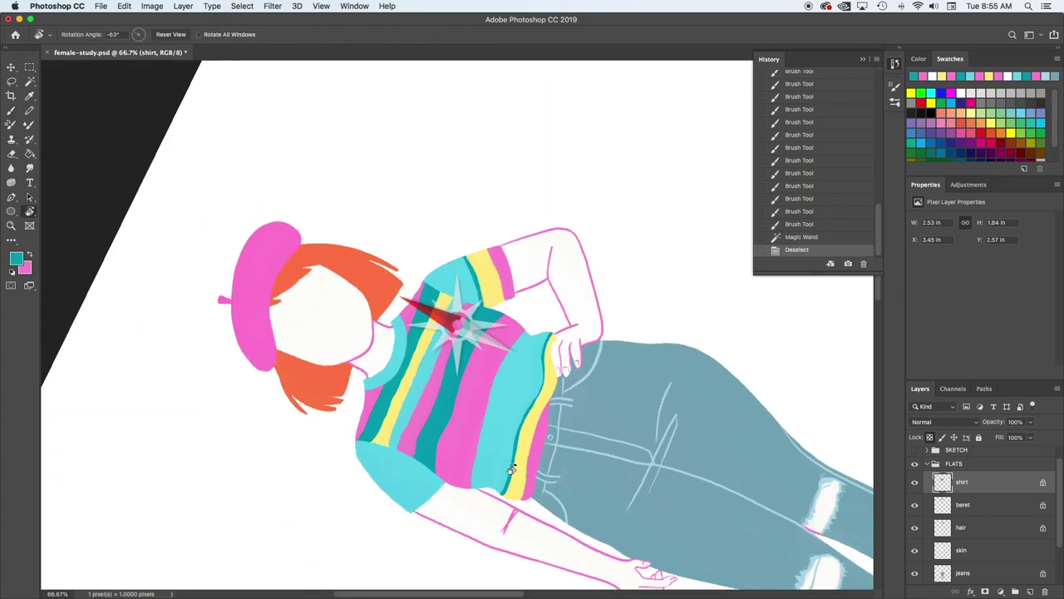
- Paint a yellow stripe and a pink cuff across the shirt sleeve of the hanging arm
drag(511, 469, 559, 420)
mouse_move(490, 471)
mouse_down()
mouse_move(463, 509)
mouse_move(480, 506)
mouse_move(480, 489)
mouse_move(470, 506)
mouse_up()
alt+click(439, 438)
key(ctrl+z)
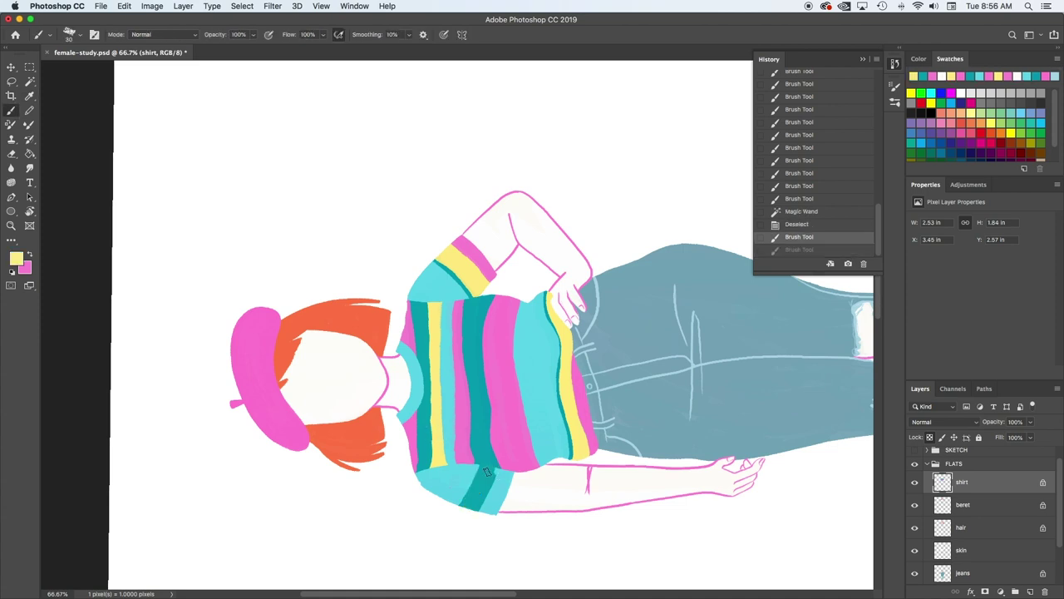
mouse_move(488, 471)
mouse_down()
mouse_move(470, 506)
mouse_move(503, 470)
mouse_move(494, 517)
mouse_up()
alt+click(504, 468)
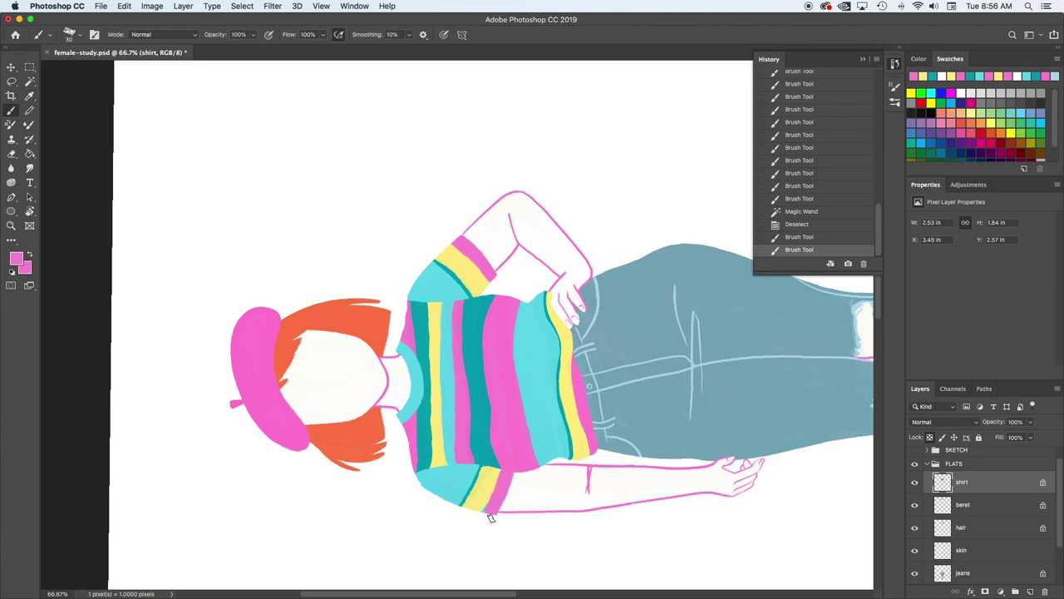
- Edge the hanging arm's yellow sleeve stripe with a thin line in the palette's dark teal
alt+click(492, 482)
mouse_move(494, 480)
mouse_down()
mouse_move(480, 516)
mouse_move(480, 489)
mouse_move(471, 497)
mouse_up()
key(super+z)
alt+click(479, 473)
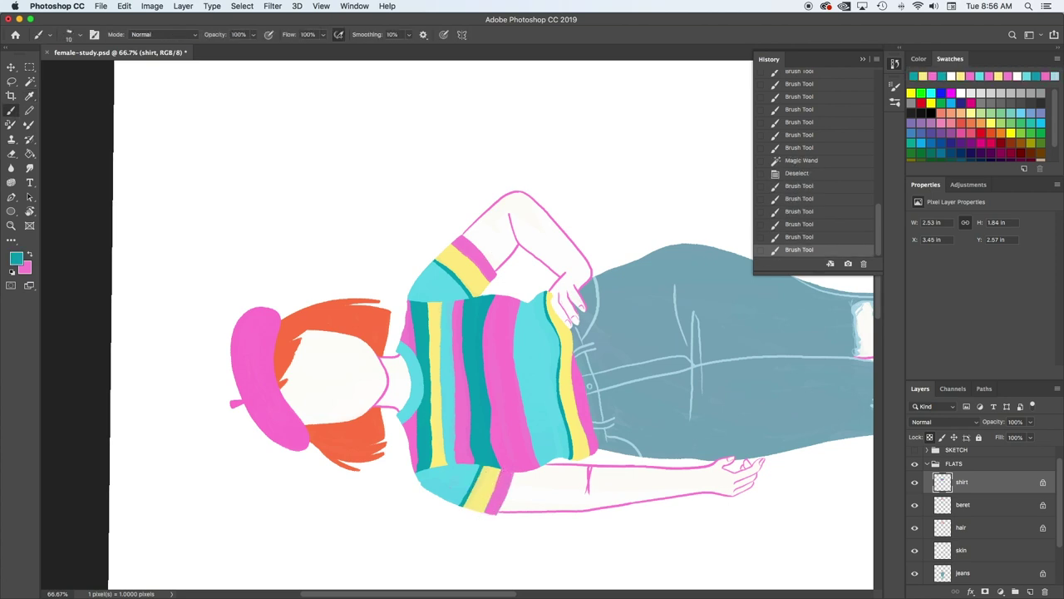
- Paint thin white separating lines between the shirt's coloured stripes
alt+click(479, 530)
drag(463, 325, 486, 512)
drag(452, 244, 466, 255)
key(super+z)
- Turn the canvas upright and paint short white rib marks across the pink sleeve cuffs
key(r)
drag(624, 431, 593, 499)
key(b)
drag(487, 249, 504, 299)
drag(424, 284, 407, 335)
drag(384, 385, 379, 398)
drag(379, 398, 364, 430)
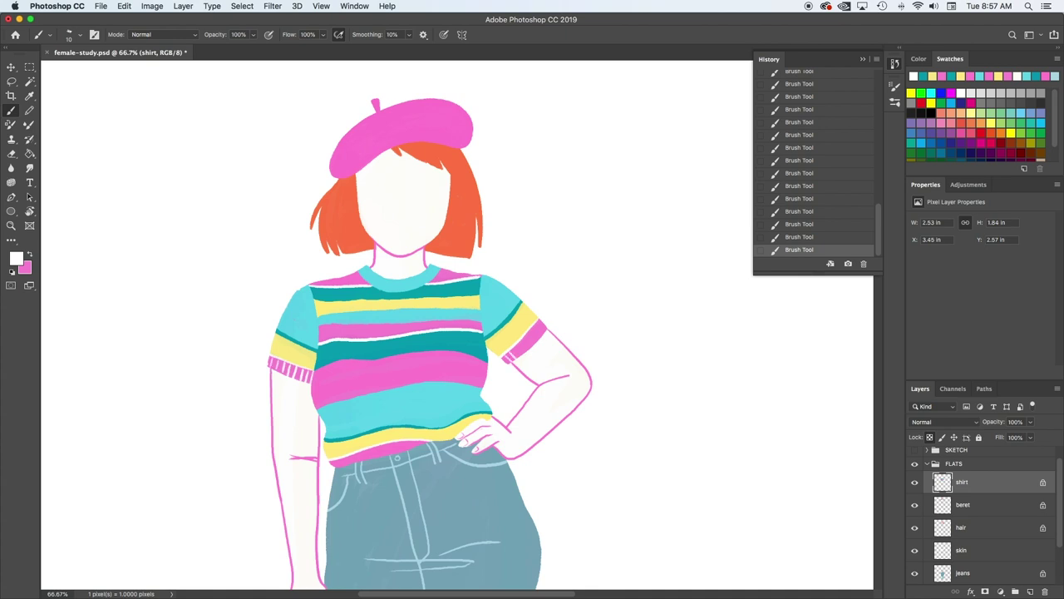
- Paint short dark teal rib marks around the turquoise collar
alt+click(455, 286)
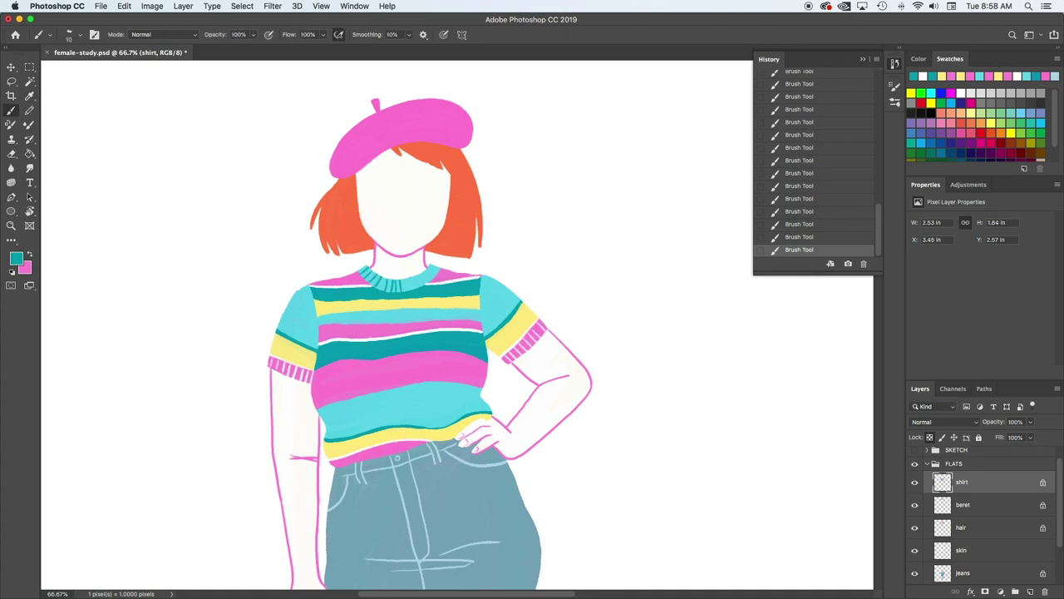
click(799, 215)
click(798, 250)
click(790, 226)
key(ctrl+z)
- Draw diagonal dark teal fold lines across the lower front of the shirt
drag(431, 356, 345, 425)
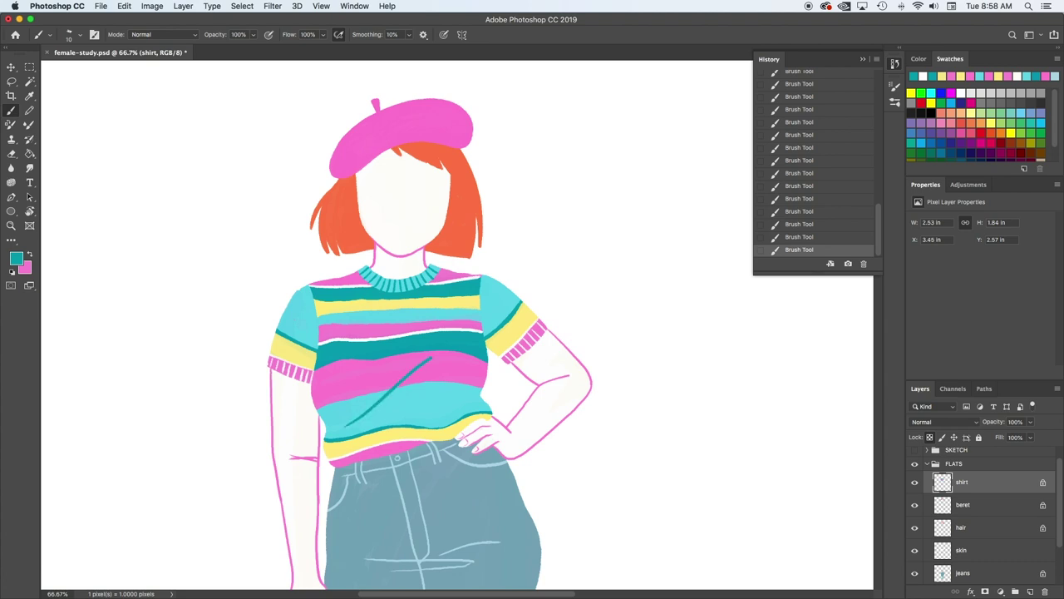
key(ctrl+z)
drag(426, 363, 347, 426)
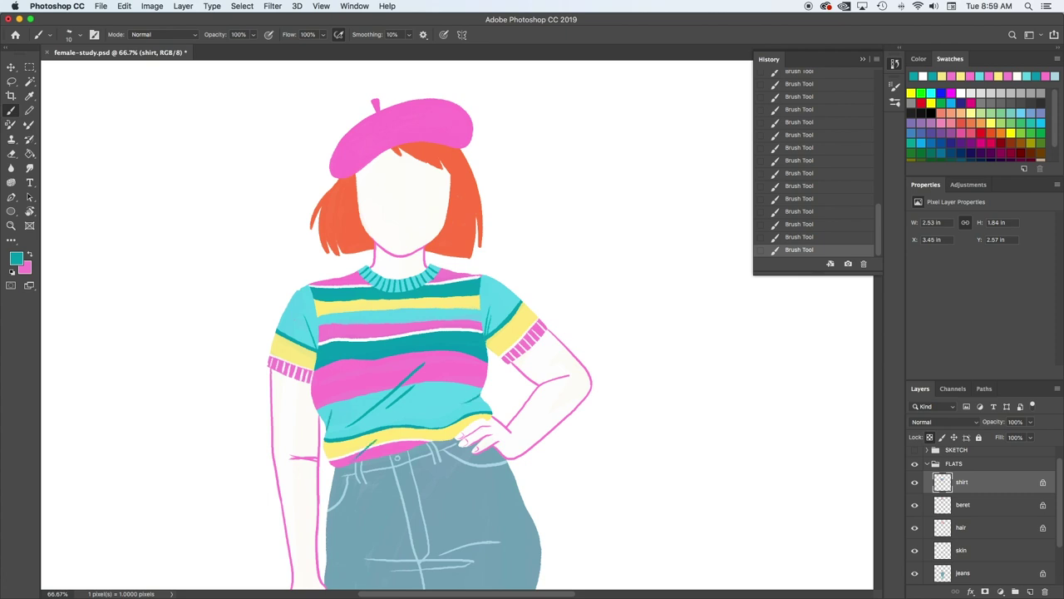
- Draw both eyes in pink on the skin layer, following the sketch
mouse_move(476, 354)
mouse_down()
mouse_move(502, 350)
mouse_move(482, 375)
mouse_move(513, 371)
mouse_up()
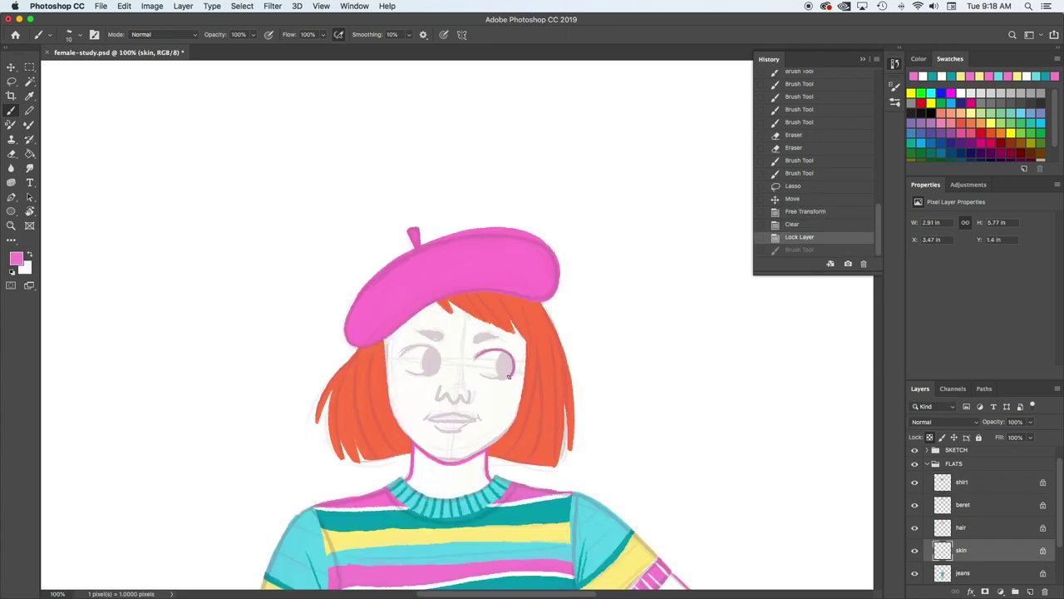
drag(512, 373, 504, 378)
mouse_move(482, 374)
mouse_down()
mouse_move(509, 371)
mouse_move(507, 356)
mouse_up()
mouse_move(402, 353)
mouse_down()
mouse_move(415, 345)
mouse_move(422, 372)
mouse_move(433, 372)
mouse_up()
key(ctrl+z)
drag(429, 354, 434, 366)
- Paint the nose and lips in pink over the sketch
mouse_move(459, 401)
mouse_down()
mouse_move(470, 394)
mouse_move(467, 367)
mouse_move(449, 365)
mouse_move(480, 420)
mouse_up()
mouse_move(426, 415)
mouse_down()
mouse_move(458, 422)
mouse_move(433, 421)
mouse_up()
key(super+z)
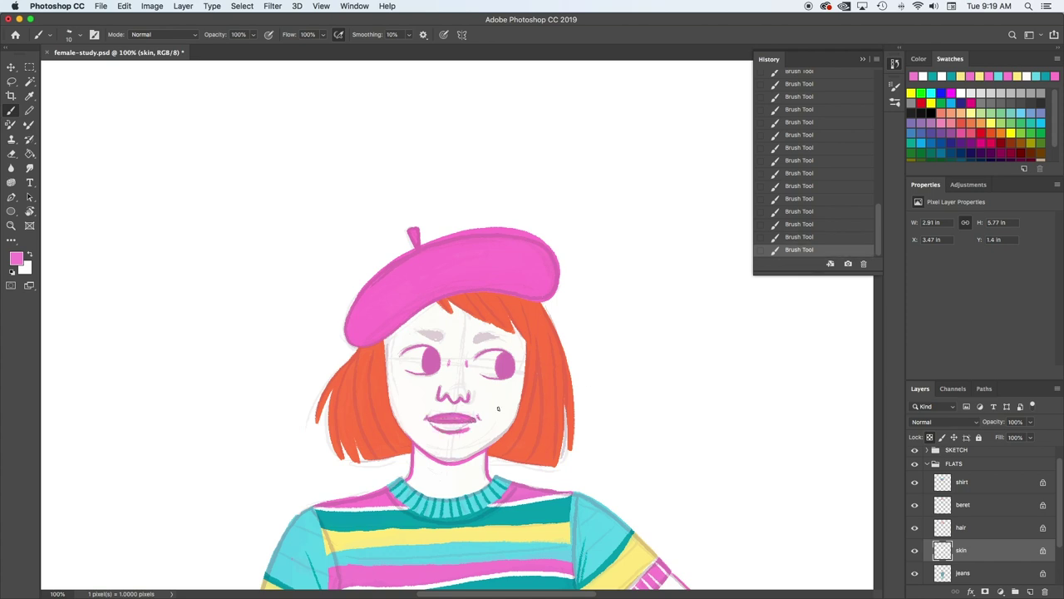
- Hide the SKETCH group and retouch the facial features with white and pink
click(915, 451)
key(x)
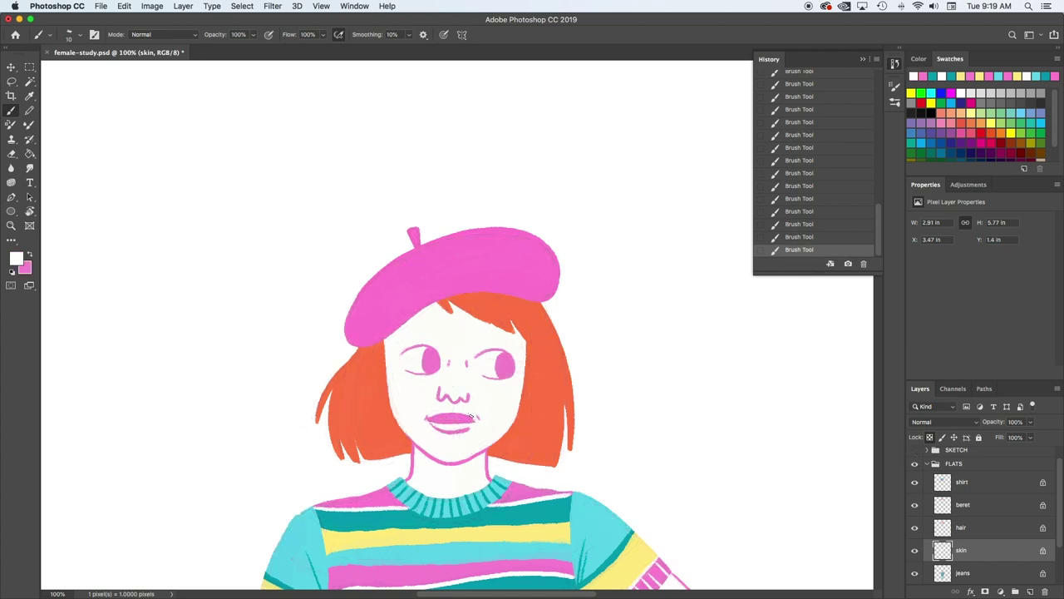
key(x)
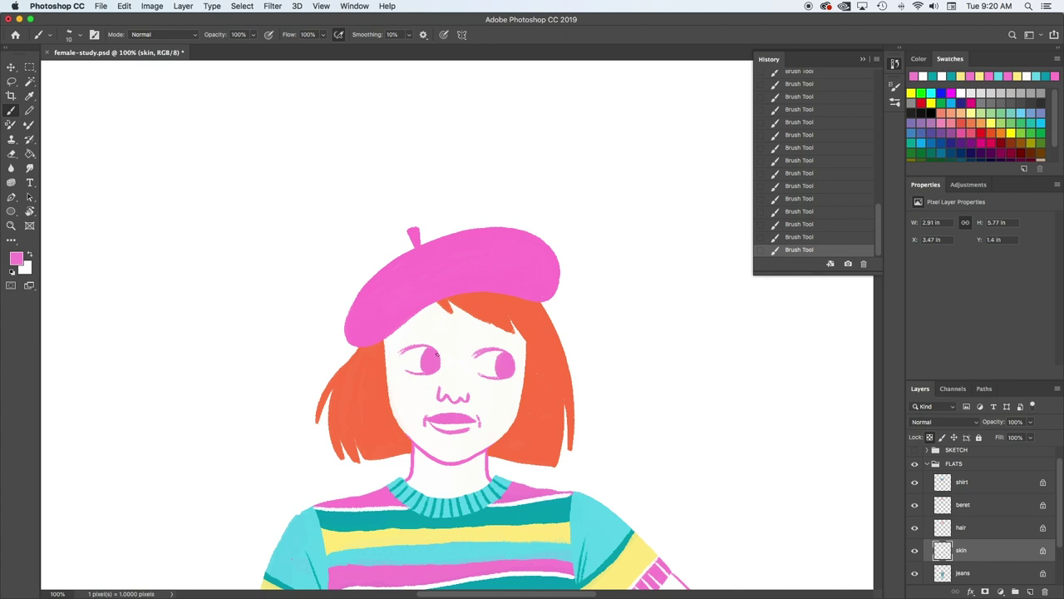
- Paint dark teal strand lines through the fringe and both sides of the hair on the hair layer
drag(544, 351, 542, 464)
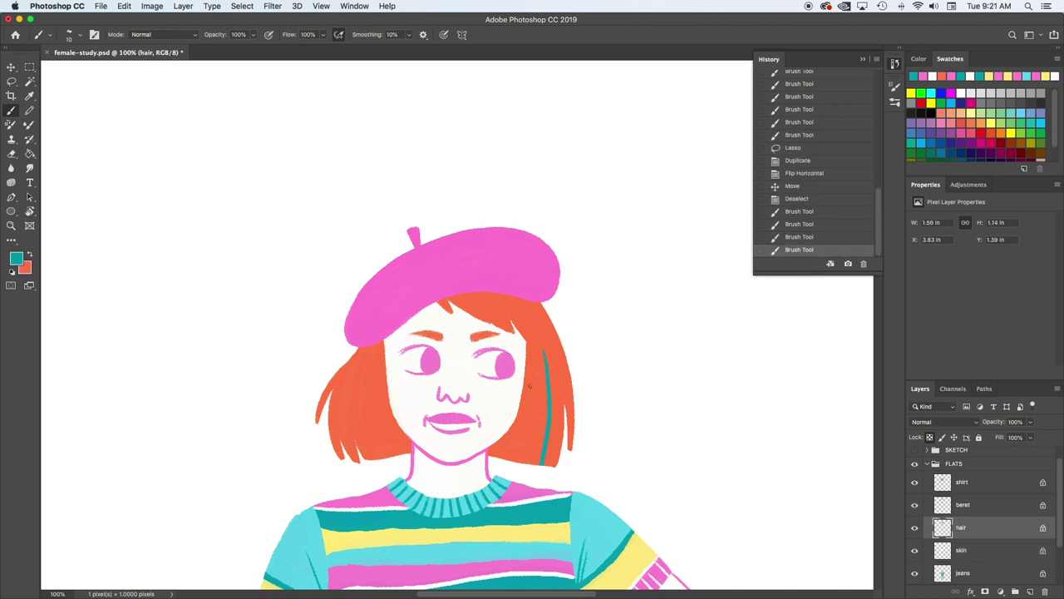
drag(533, 369, 523, 463)
mouse_move(473, 295)
mouse_down()
mouse_move(499, 325)
mouse_move(516, 325)
mouse_up()
drag(511, 319, 532, 345)
mouse_move(353, 399)
mouse_down()
mouse_move(356, 439)
mouse_move(337, 445)
mouse_up()
drag(372, 374, 376, 455)
drag(391, 373, 388, 453)
drag(517, 303, 536, 332)
key(x)
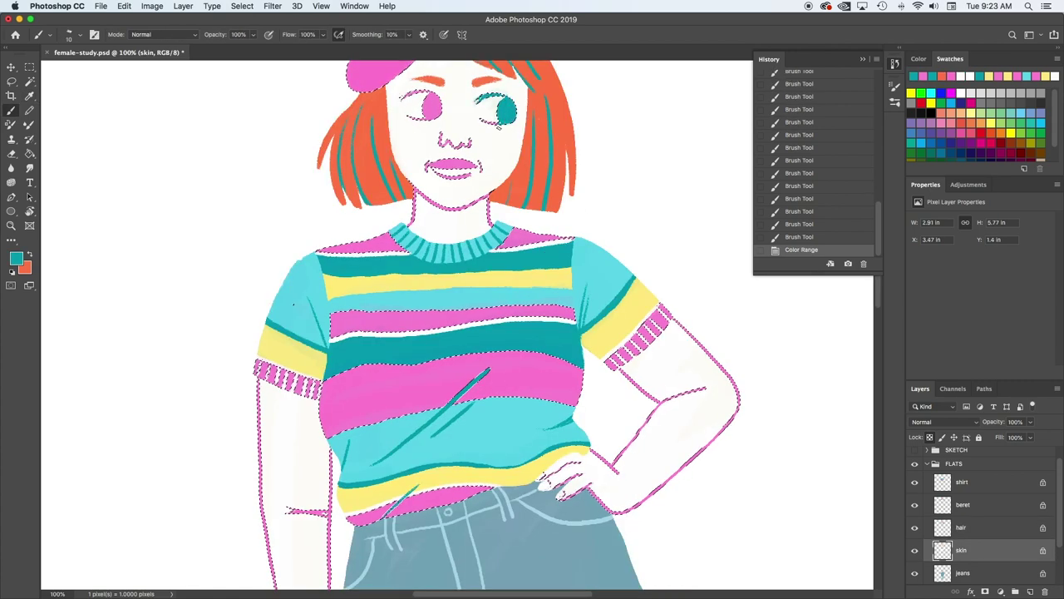
- Repaint both eyes in dark teal within the selected pink areas, deselect, and add small teal marks at the eye corners
drag(500, 128, 479, 123)
mouse_move(404, 98)
mouse_down()
mouse_move(430, 110)
mouse_move(425, 123)
mouse_move(502, 95)
mouse_up()
key(super+d)
drag(520, 274, 509, 495)
click(812, 237)
drag(466, 322, 491, 315)
key(super+d)
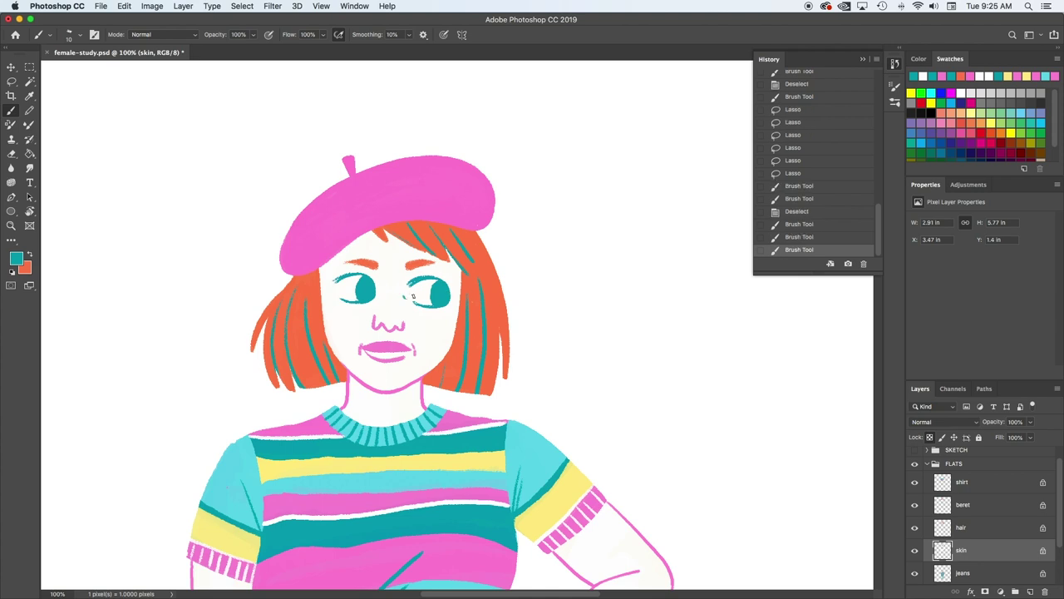
click(406, 296)
click(333, 291)
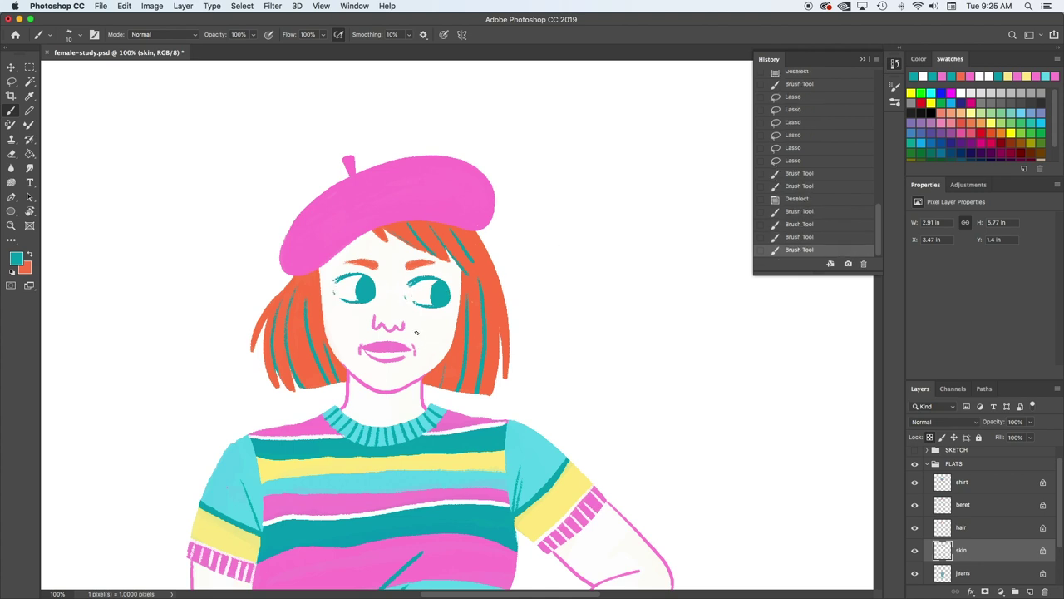
- Add a new layer above the hair and try yellow hoop earrings on both sides of the face
alt+click(327, 460)
key(super+shift+alt+n)
drag(321, 328, 336, 392)
drag(456, 325, 448, 396)
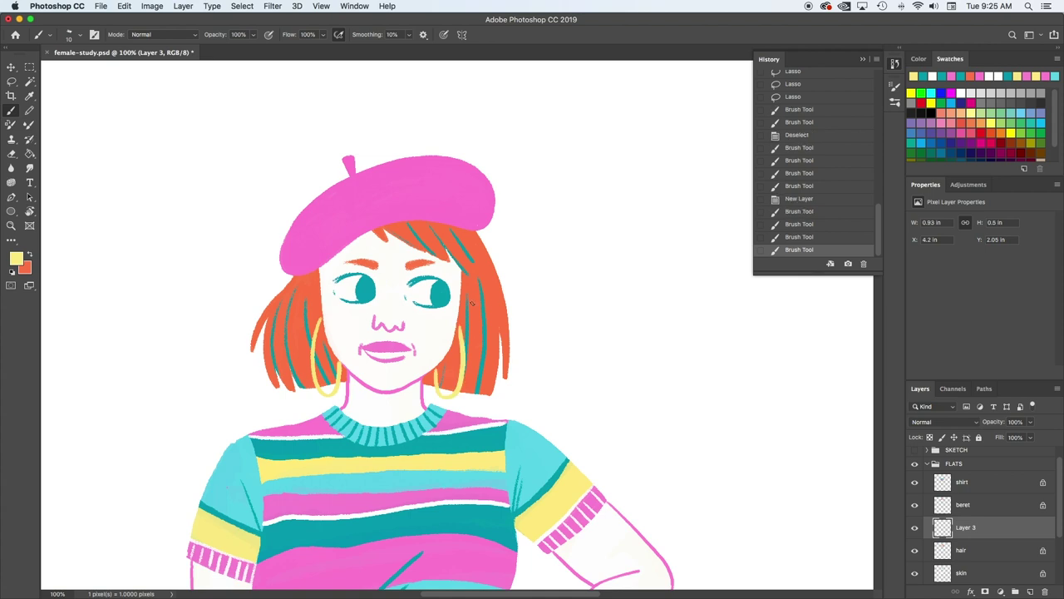
key(super+z)
key(super+z)
- Paint an ear in the skin's off-white beside the face, with a pink inner line
alt+click(343, 301)
mouse_move(322, 291)
mouse_down()
mouse_move(316, 334)
mouse_move(324, 325)
mouse_up()
key(super+z)
alt+click(313, 259)
drag(315, 289, 322, 316)
drag(319, 268, 321, 274)
- Try long straight yellow drop earrings on both sides of the face
alt+click(333, 465)
mouse_move(321, 325)
mouse_down()
mouse_move(321, 388)
mouse_move(320, 325)
mouse_up()
drag(458, 324, 441, 368)
key(super+z)
key(super+z)
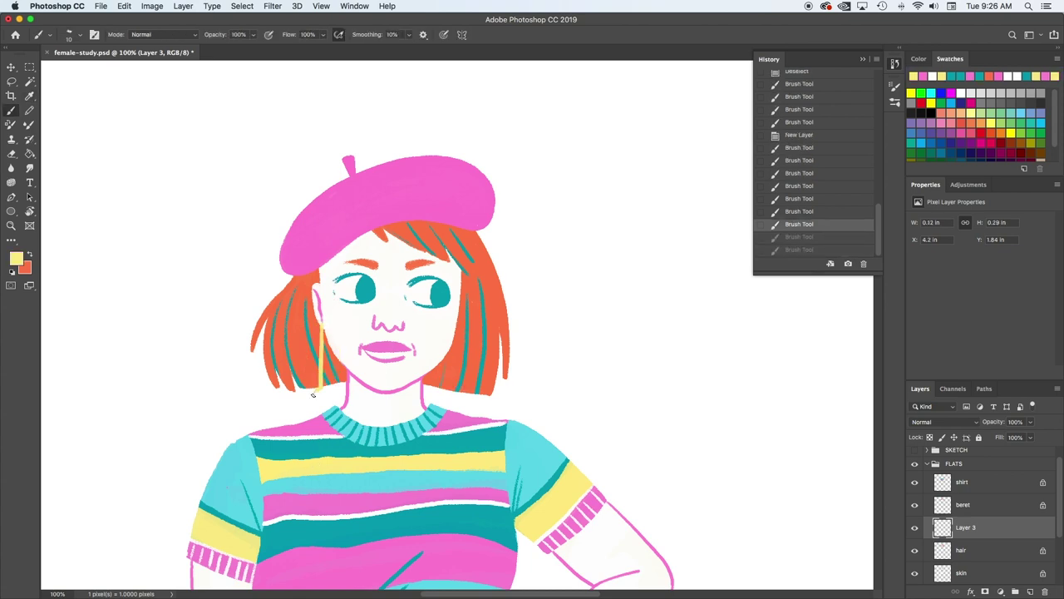
- Paint the beret's stem base and underside band dark teal on the beret layer, trimming the band with pink
alt+click(367, 289)
click(963, 505)
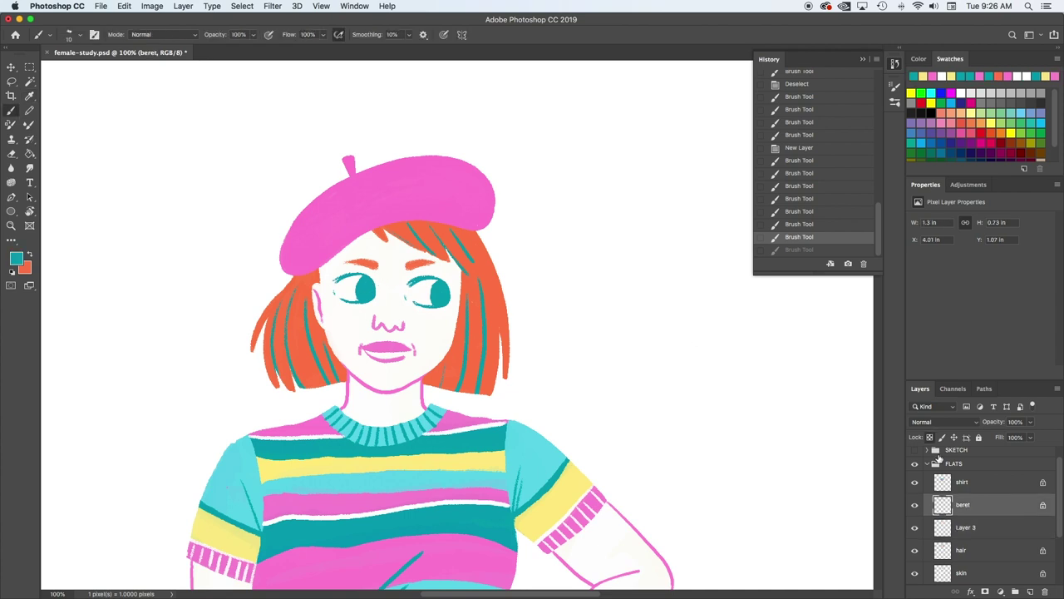
drag(343, 177, 350, 172)
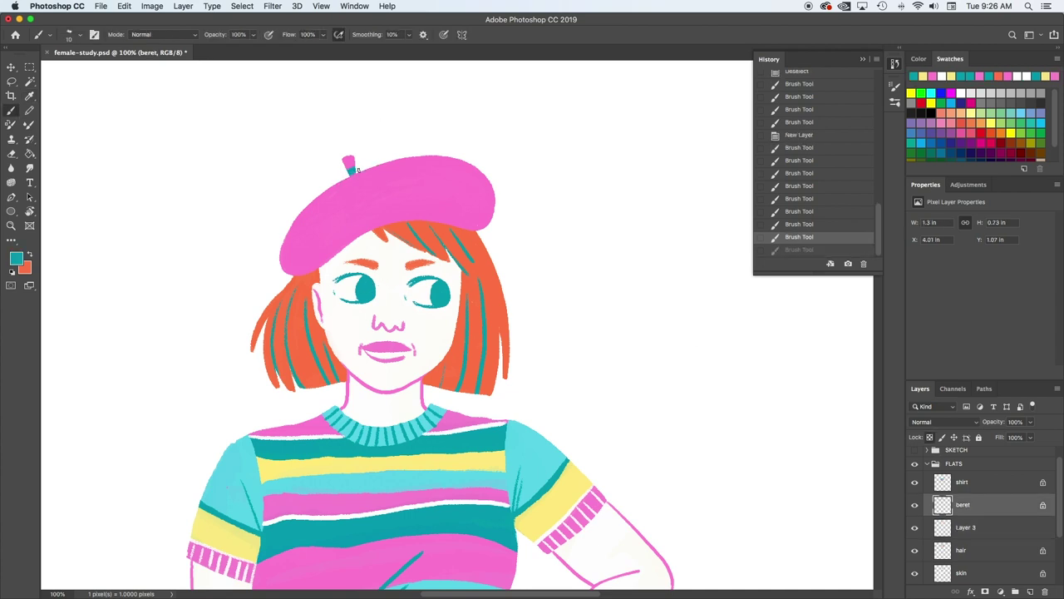
key(super+shift+z)
mouse_move(486, 218)
mouse_down()
mouse_move(336, 247)
mouse_move(482, 225)
mouse_up()
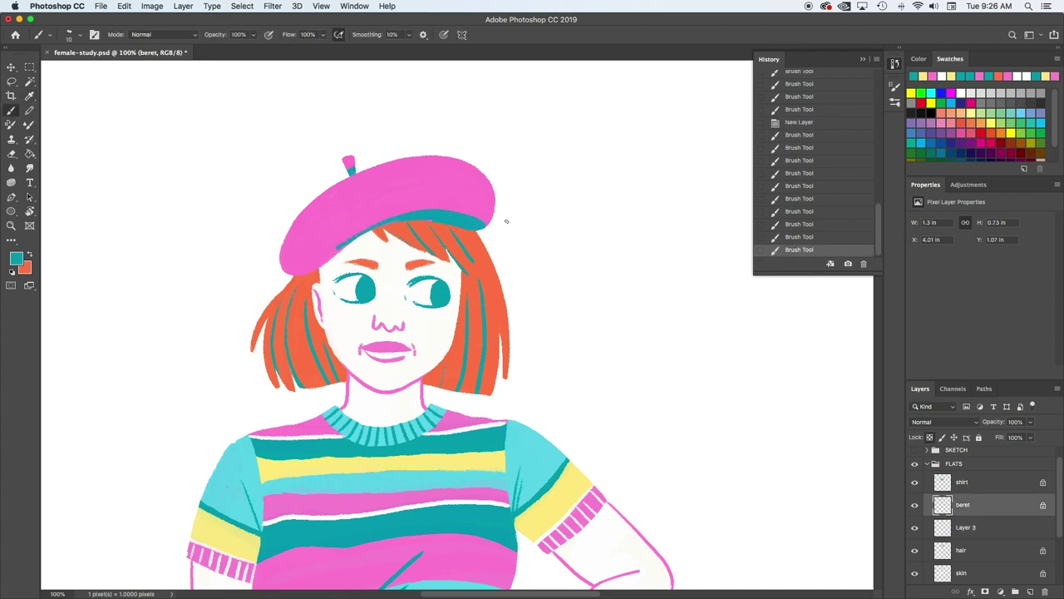
key(x)
alt+click(392, 200)
key(x)
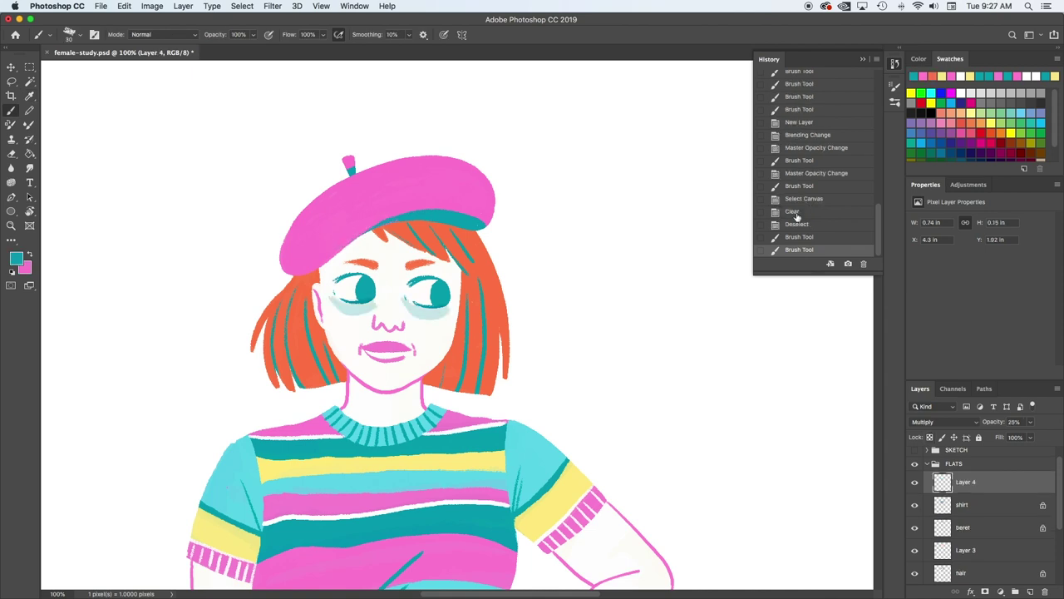
- Clear the 25% Multiply shading layer and paint a dark teal shadow on the neck below the chin
key(super+a)
key(BackSpace)
key(super+d)
drag(350, 376, 419, 406)
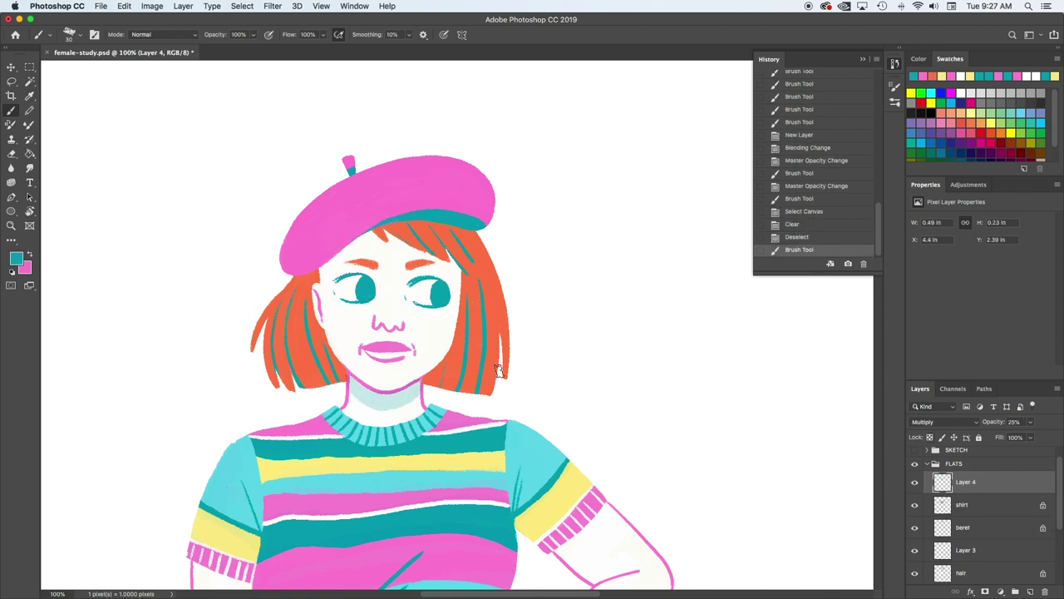
- Move the beret layer above the shading layer and reselect the shading layer
drag(317, 275, 319, 276)
key(super+z)
drag(294, 281, 319, 275)
mouse_move(1002, 527)
mouse_down()
mouse_move(995, 471)
mouse_move(1013, 471)
mouse_up()
mouse_move(297, 277)
mouse_down()
mouse_move(319, 269)
mouse_move(316, 279)
mouse_up()
key(super+z)
click(981, 505)
- Shade the hair and forehead along the beret's lower edge in dark teal
drag(313, 281, 319, 276)
mouse_move(378, 228)
mouse_down()
mouse_move(478, 233)
mouse_move(341, 259)
mouse_up()
mouse_move(351, 248)
mouse_down()
mouse_move(319, 276)
mouse_move(323, 339)
mouse_up()
key(super+z)
key(super+z)
- Shade the ear, the hair beside the face and the face's right edge, and erase the excess on the cheek
drag(315, 293, 320, 322)
drag(312, 307, 341, 379)
drag(306, 322, 320, 380)
mouse_move(465, 279)
mouse_down()
mouse_move(449, 369)
mouse_move(453, 356)
mouse_up()
drag(459, 268, 430, 383)
key(e)
drag(456, 329, 453, 349)
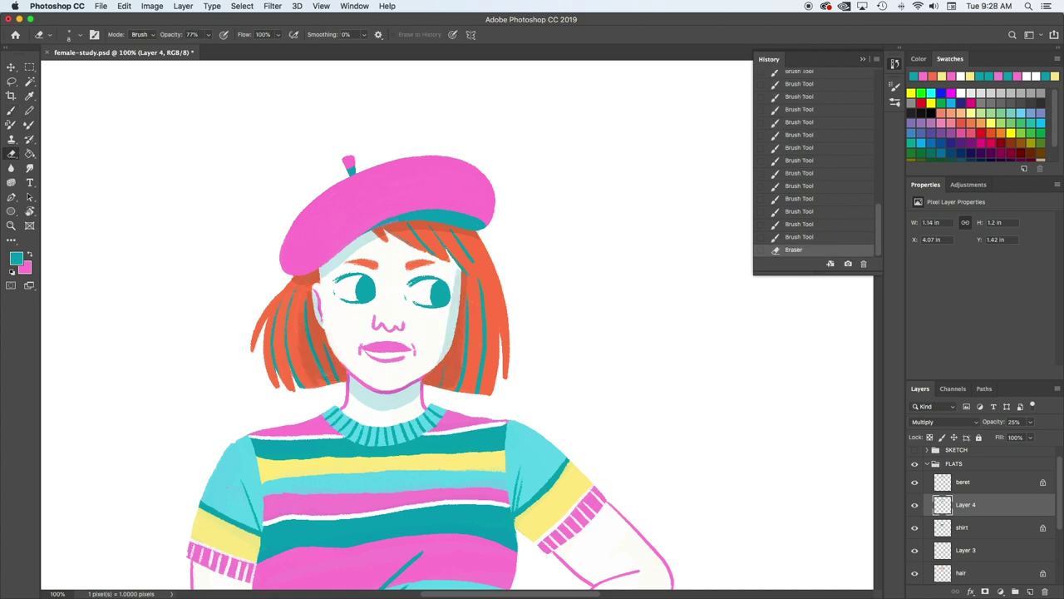
- Paint a shadow on the forehead beneath the fringe
key(b)
drag(460, 271, 453, 253)
drag(391, 235, 451, 265)
drag(446, 258, 455, 271)
drag(275, 321, 279, 362)
key(super+z)
drag(439, 209, 366, 222)
key(super+z)
- Paint dark teal shadows on both arms below the sleeve cuffs
drag(548, 398, 568, 241)
drag(221, 413, 266, 435)
key(super+z)
drag(226, 421, 269, 447)
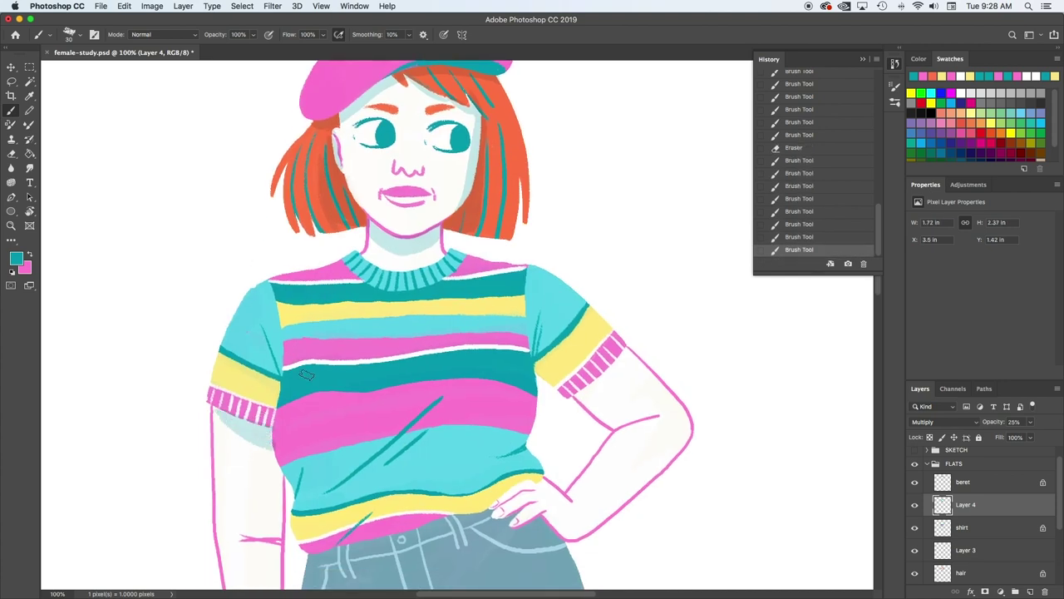
mouse_move(580, 400)
mouse_down()
mouse_move(629, 346)
mouse_move(648, 370)
mouse_move(622, 366)
mouse_move(584, 404)
mouse_move(624, 374)
mouse_up()
key(super+z)
mouse_move(622, 377)
mouse_down()
mouse_move(596, 412)
mouse_move(629, 371)
mouse_up()
drag(630, 369, 616, 399)
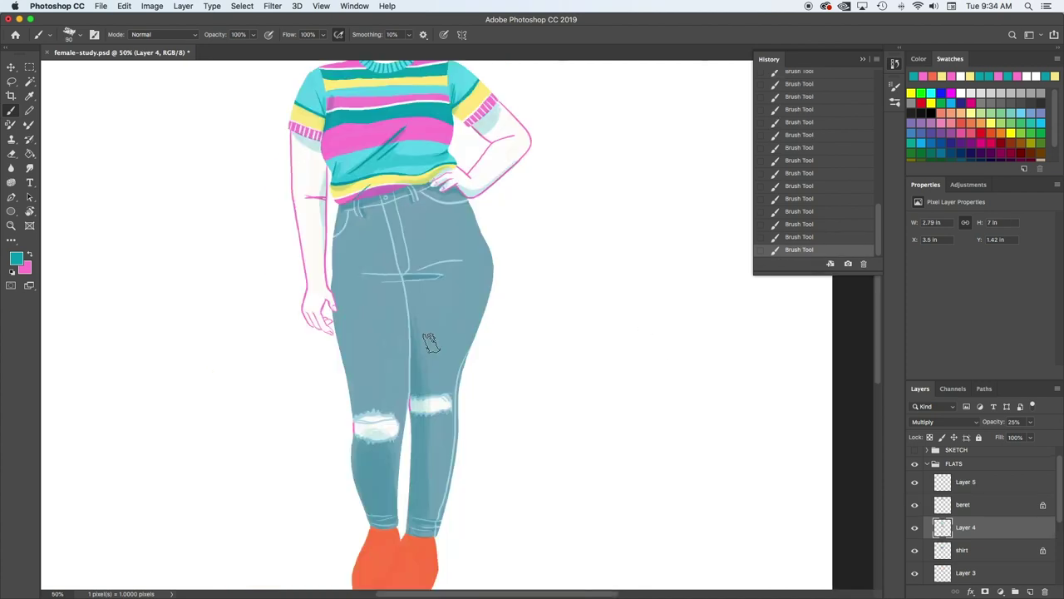
- Set the foreground colour to white and rework the shading in the ripped knee openings with white and dark teal
key(x)
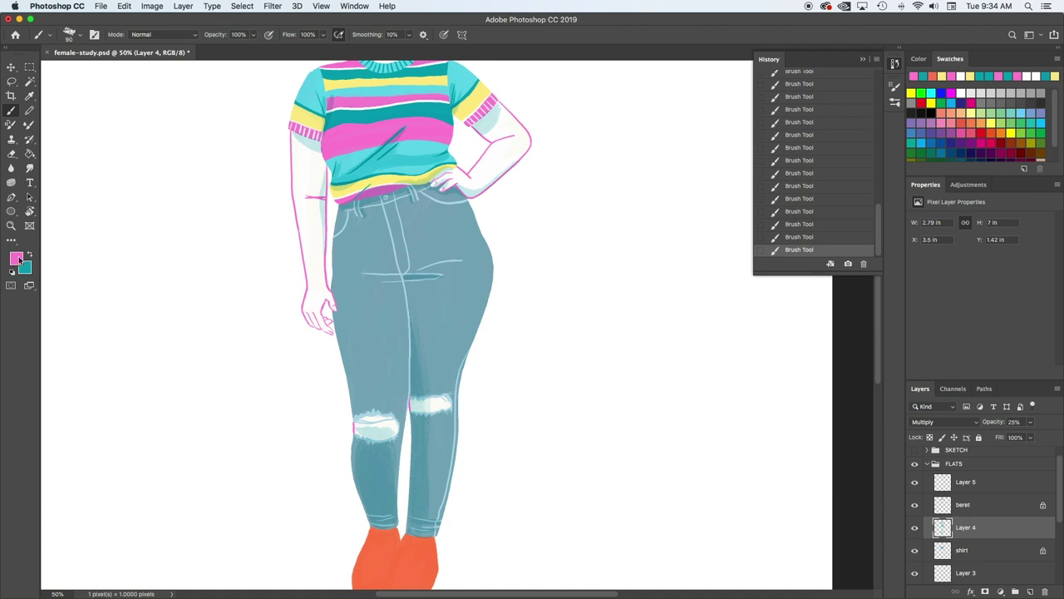
click(17, 259)
click(73, 272)
click(353, 274)
drag(370, 428, 387, 423)
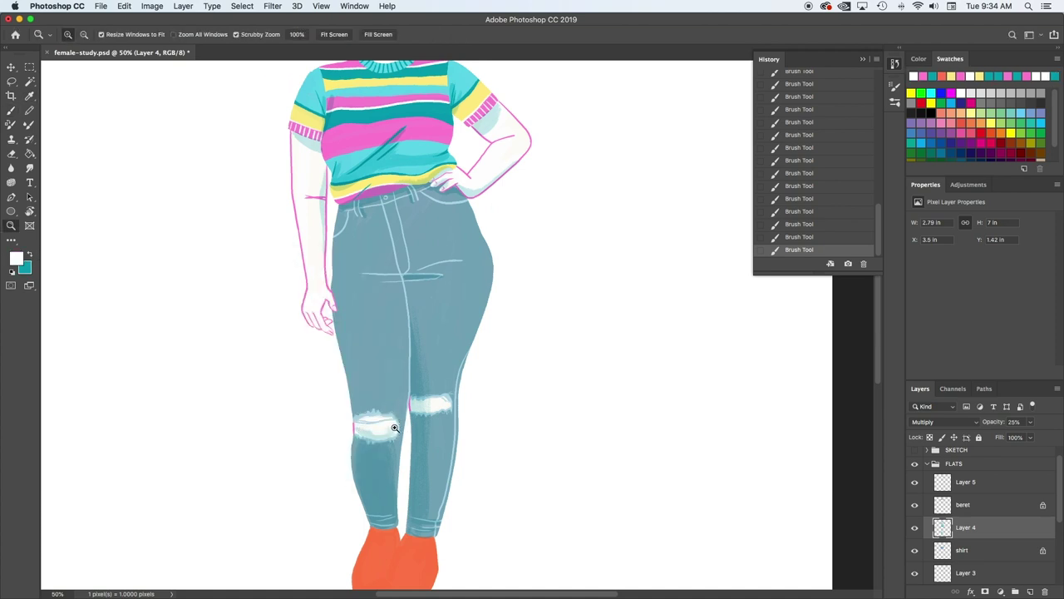
key(x)
key(x)
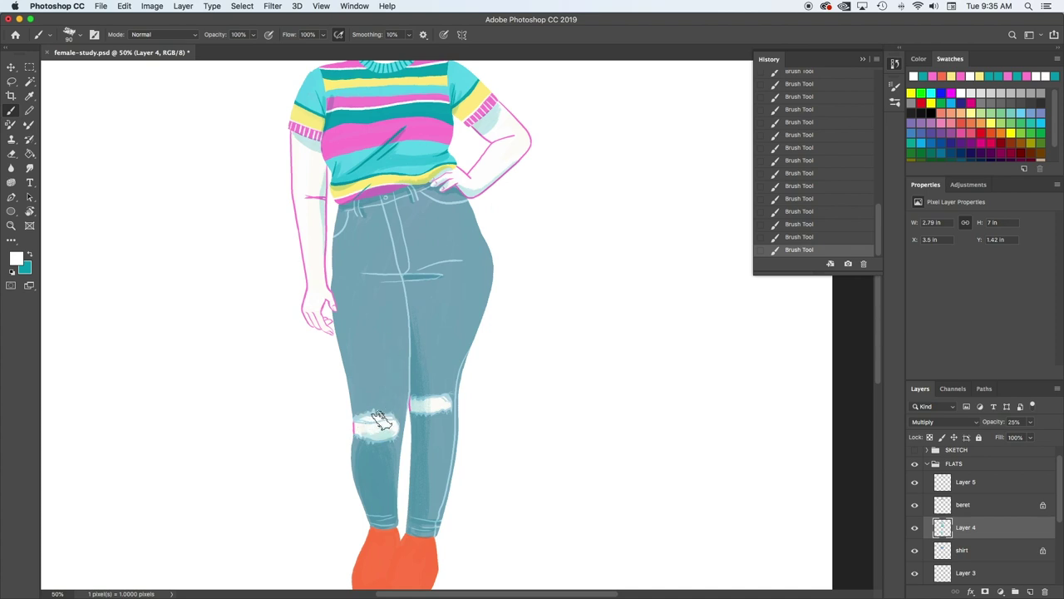
key(x)
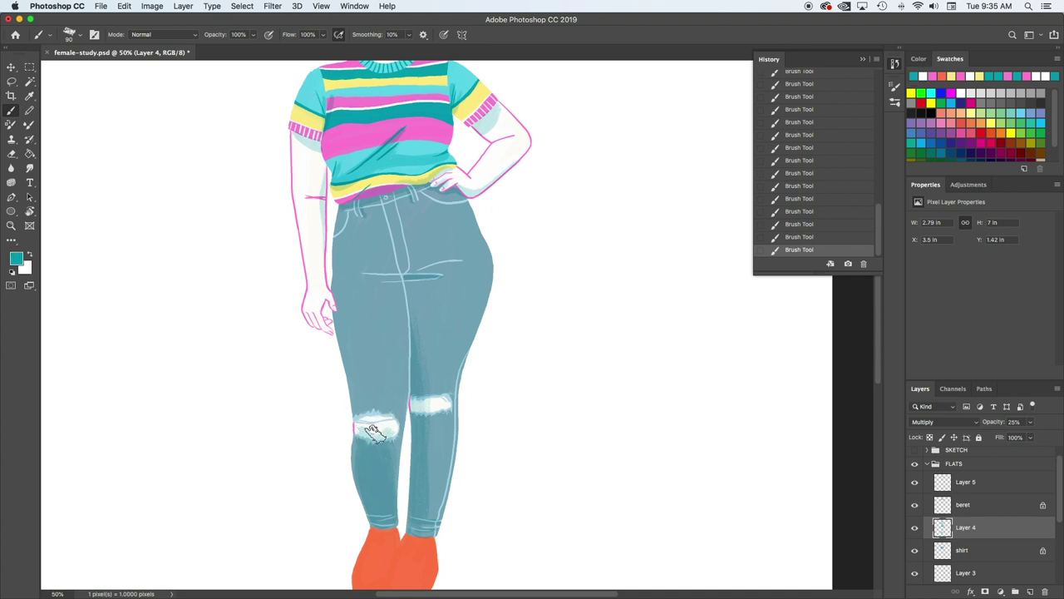
key(super+z)
drag(443, 398, 447, 403)
- Lasso an unwanted patch of the shading and delete it
drag(539, 381, 541, 413)
key(l)
key(super+d)
mouse_move(457, 305)
mouse_down()
mouse_move(463, 314)
mouse_move(430, 301)
mouse_up()
key(Delete)
key(b)
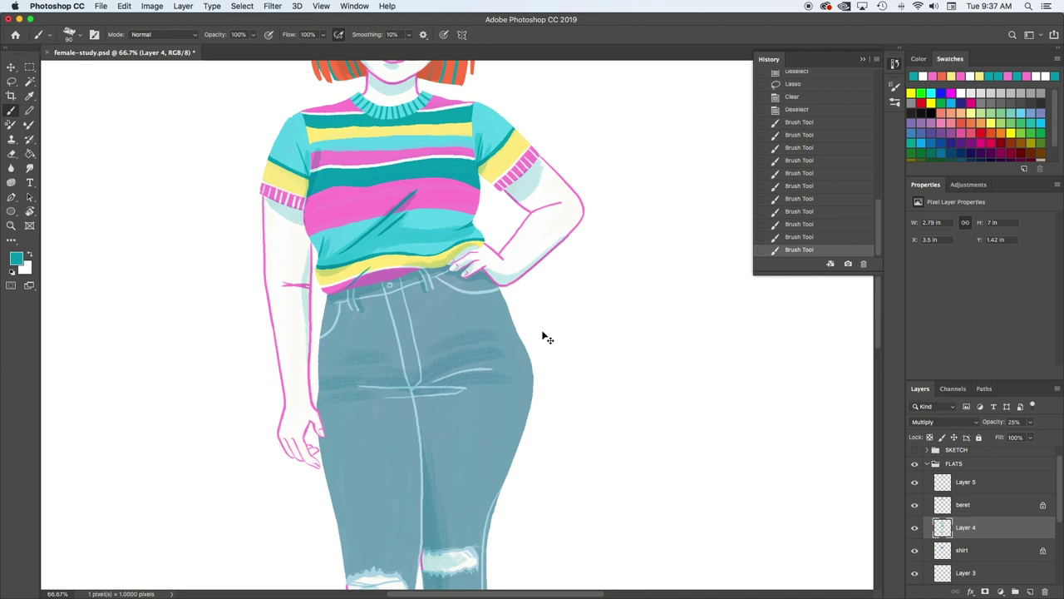
- Shade the fly of the jeans in dark teal
key(super+z)
mouse_move(402, 301)
mouse_down()
mouse_move(387, 376)
mouse_move(417, 331)
mouse_move(419, 364)
mouse_up()
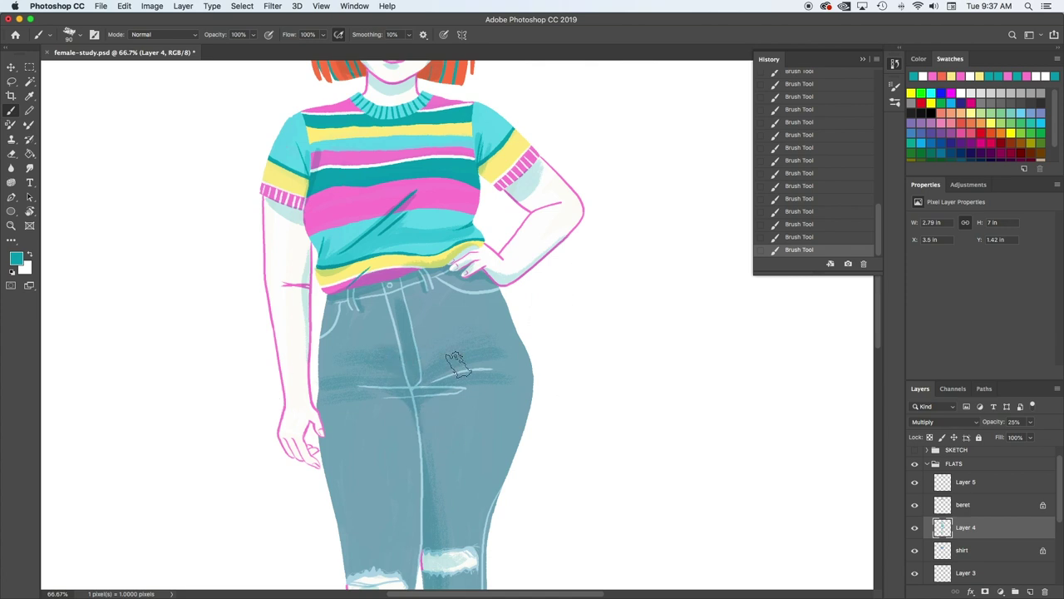
click(807, 211)
mouse_move(806, 211)
mouse_down()
mouse_move(798, 237)
mouse_move(810, 136)
mouse_move(806, 250)
mouse_up()
- Load the jeans' outline as a selection and shade the outer edges of the hips and left thigh
drag(1059, 522, 1058, 555)
super+click(947, 576)
drag(322, 311, 319, 374)
drag(320, 345, 314, 433)
drag(317, 444, 344, 575)
drag(330, 499, 338, 533)
drag(487, 267, 534, 365)
- Shade the lower legs of the jeans in dark teal within the selection
drag(458, 514, 471, 371)
drag(348, 504, 351, 420)
drag(344, 366, 353, 424)
drag(402, 567, 416, 475)
drag(513, 330, 472, 494)
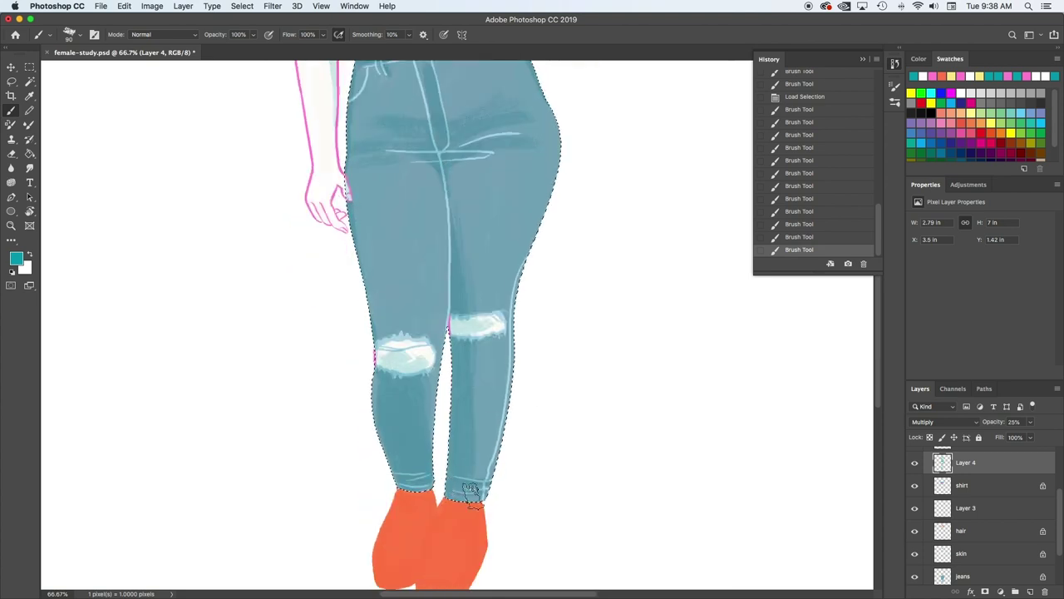
drag(469, 349, 491, 517)
mouse_move(513, 335)
mouse_down()
mouse_move(482, 354)
mouse_move(466, 483)
mouse_up()
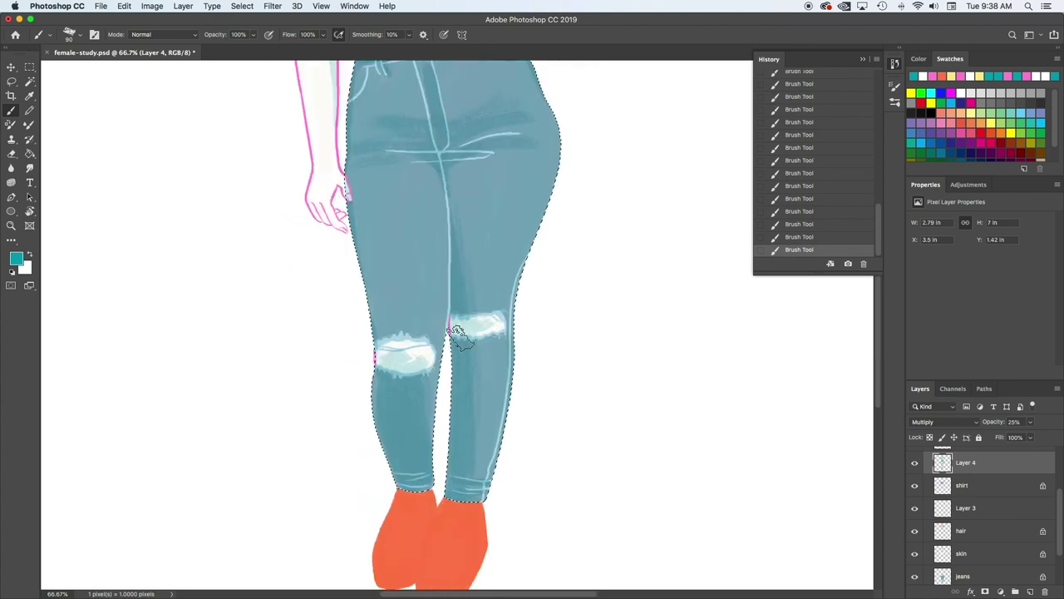
- Lighten the shading along the inner side of the right lower leg with white
key(x)
drag(450, 344, 449, 469)
drag(470, 328, 441, 479)
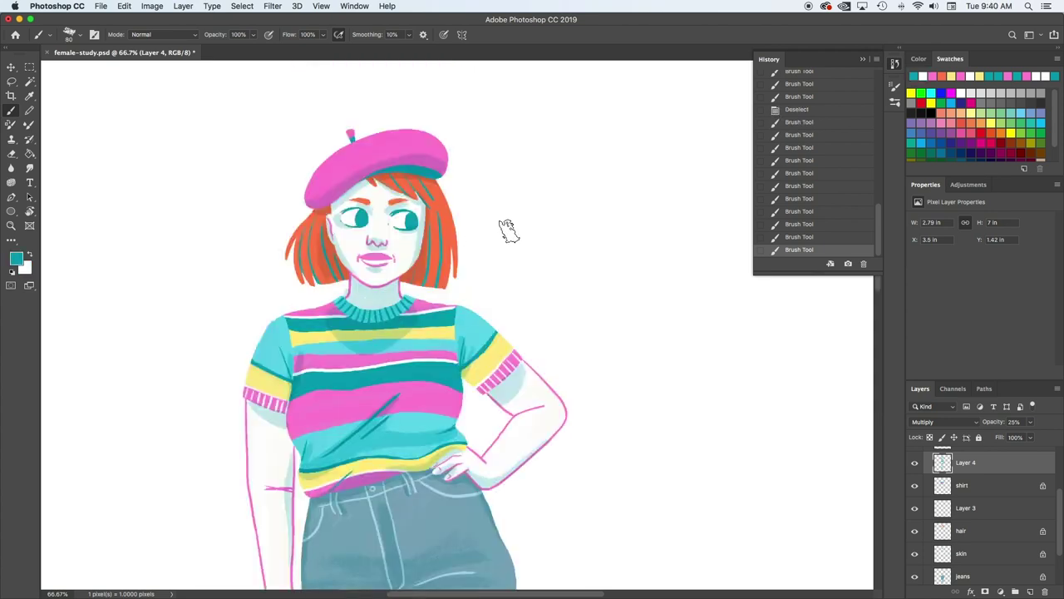
- Undo the last strokes, shade the hair's inner edge beside the neck, and clean the spill above the shoulders with white
key(super+z)
key(super+z)
mouse_move(375, 283)
mouse_down()
mouse_move(332, 329)
mouse_move(399, 296)
mouse_move(374, 321)
mouse_move(341, 291)
mouse_up()
key(x)
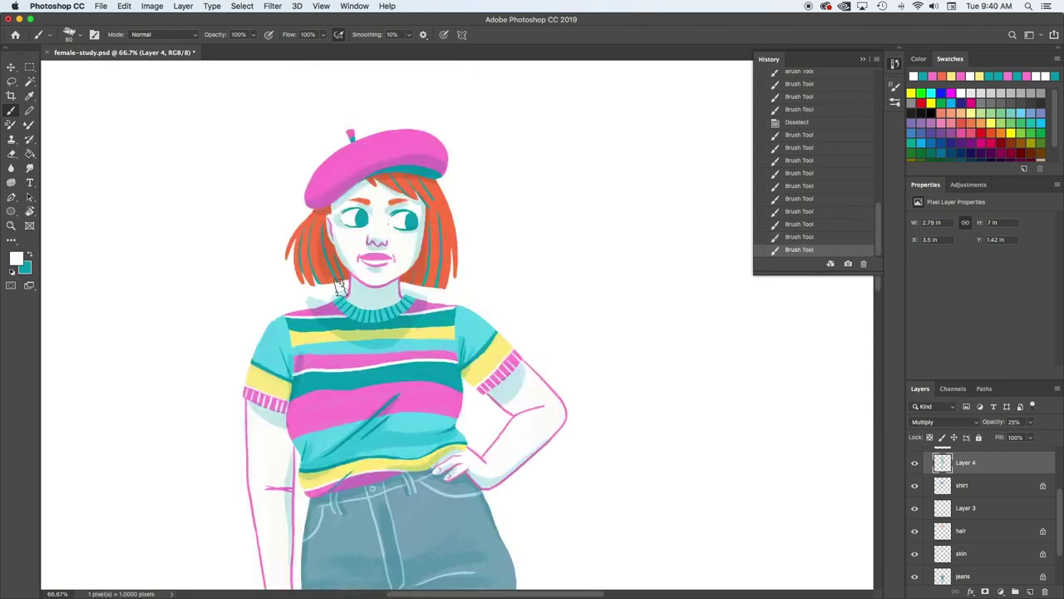
mouse_move(322, 301)
mouse_down()
mouse_move(402, 285)
mouse_move(456, 301)
mouse_up()
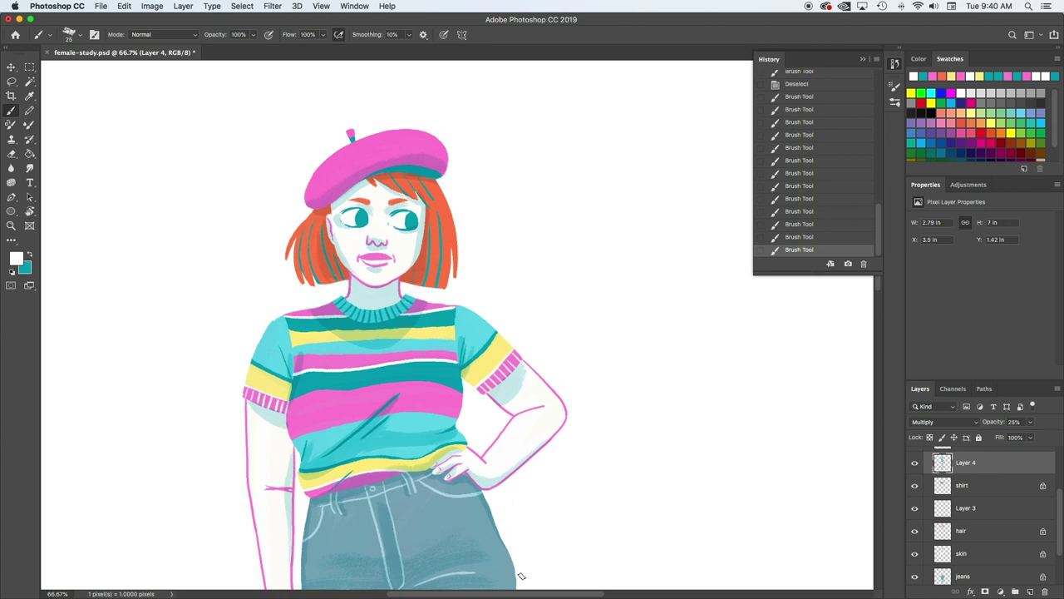
- Invert the white background layer to black so that the white parts of the shoes stand out
key(x)
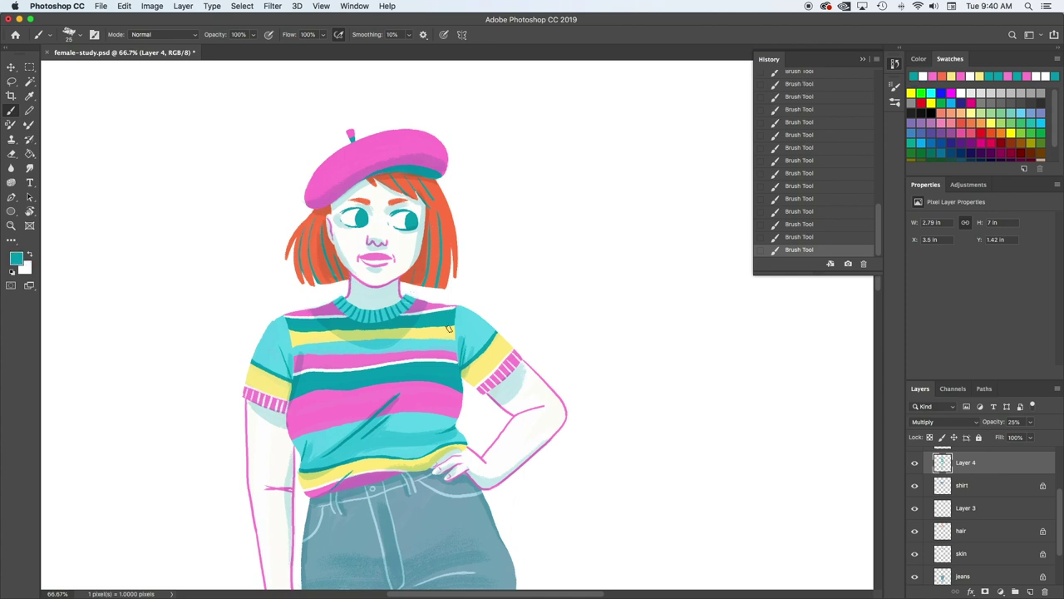
key(super+minus)
drag(567, 454, 576, 284)
drag(425, 387, 499, 489)
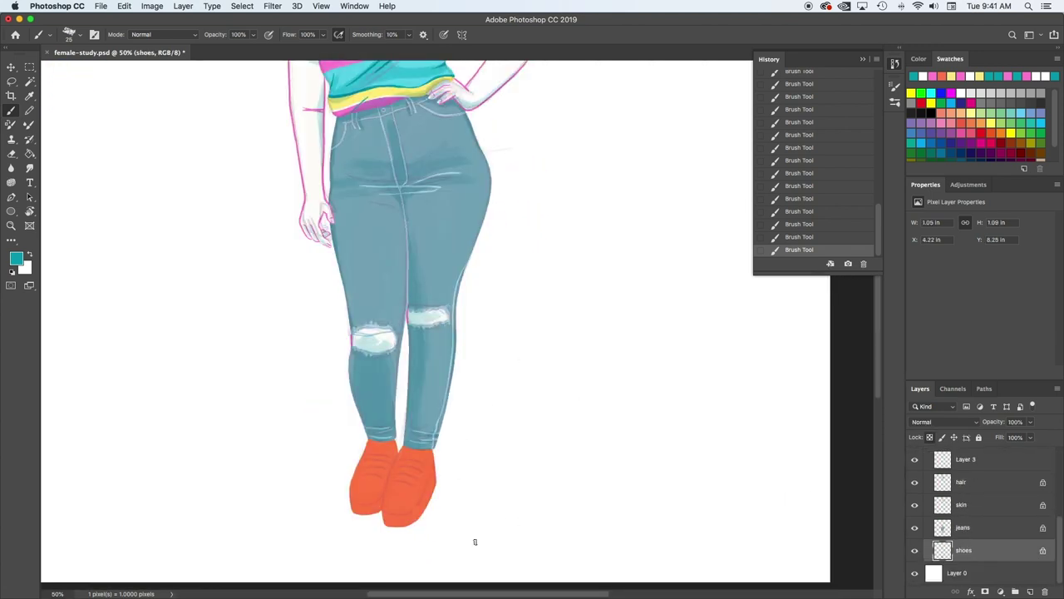
click(914, 572)
click(914, 572)
click(956, 573)
key(super+i)
key(super+1)
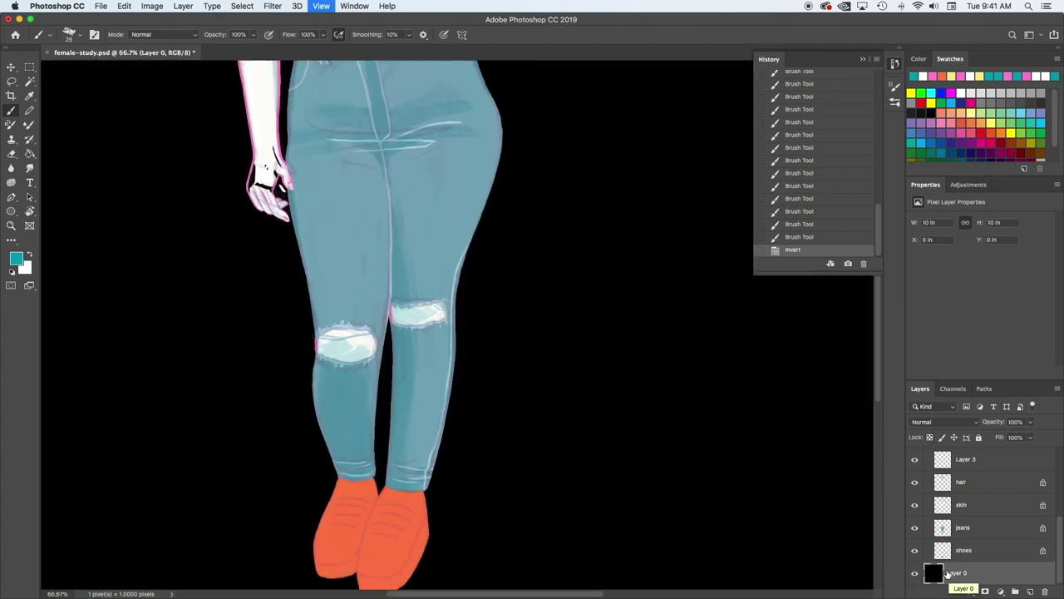
- Paint the soles of both shoes white on the shoes layer
click(961, 545)
key(x)
mouse_move(498, 378)
mouse_down()
mouse_move(487, 422)
mouse_move(440, 498)
mouse_up()
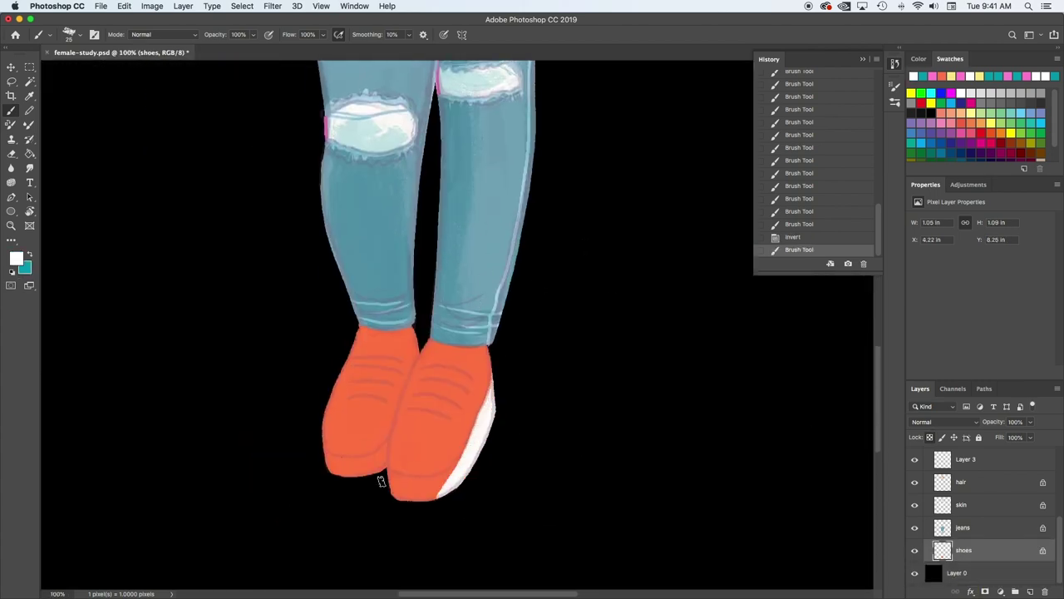
mouse_move(387, 474)
mouse_down()
mouse_move(427, 483)
mouse_move(329, 467)
mouse_move(383, 470)
mouse_up()
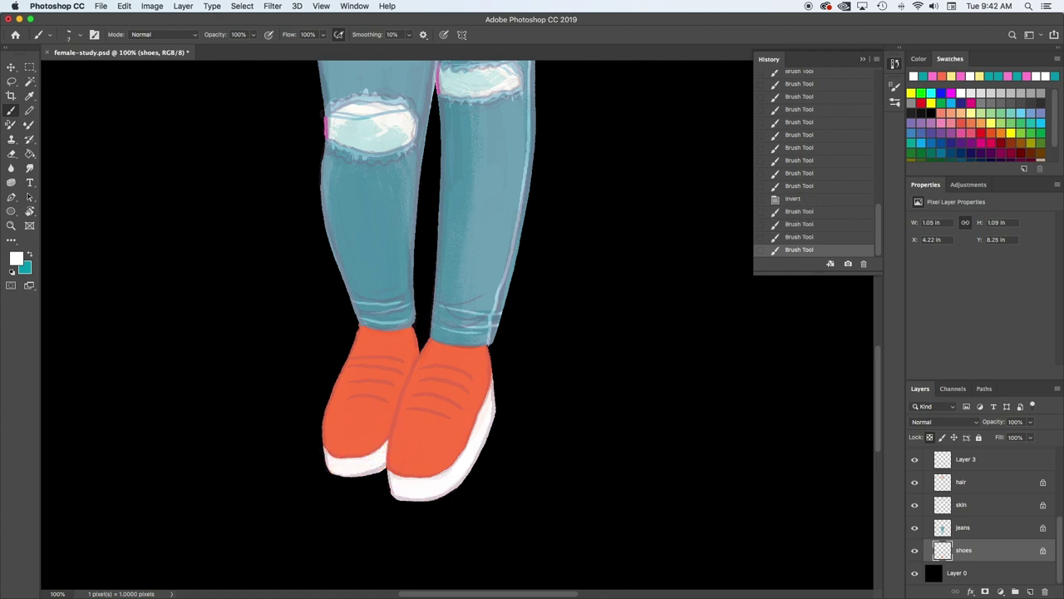
- Sample the shoes' orange with the sketch hidden, restore the sketch, and outline the white soles with orange and vertical stripes
scroll(940, 491, up, 5)
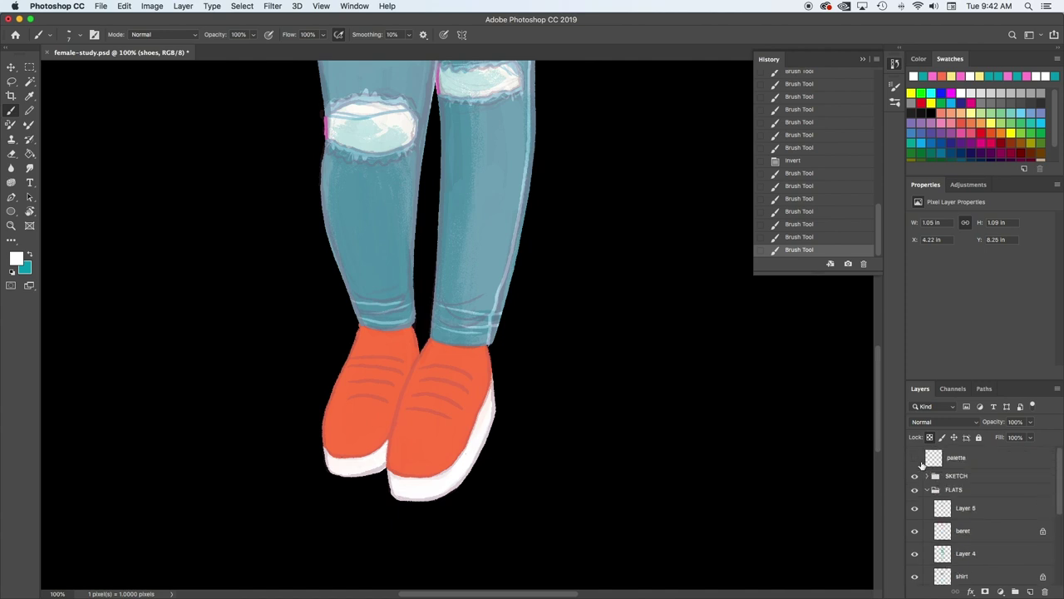
click(916, 475)
alt+click(353, 388)
scroll(1056, 499, down, 2)
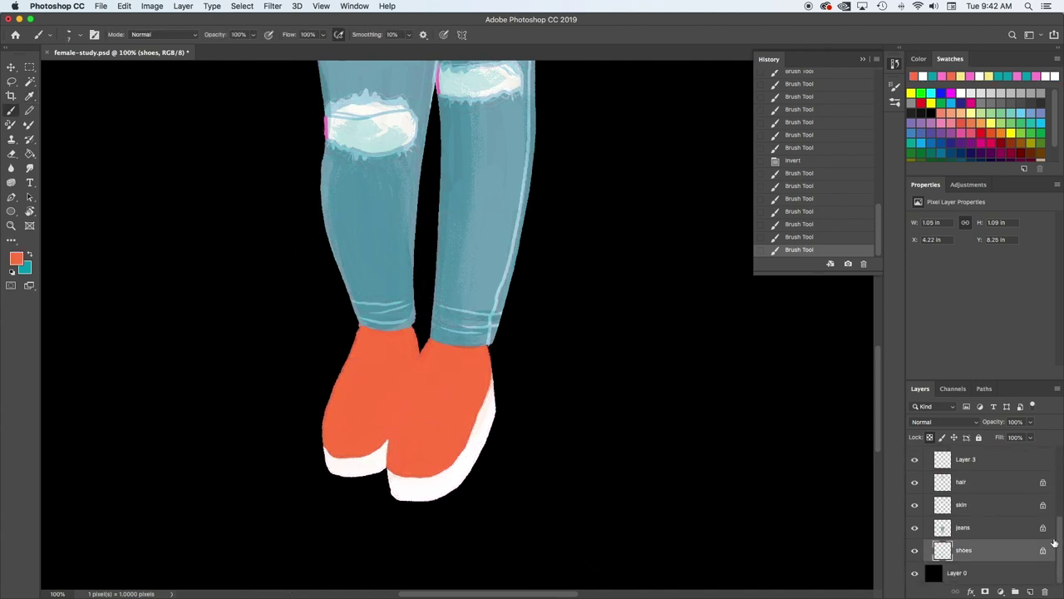
click(915, 453)
scroll(928, 489, down, 3)
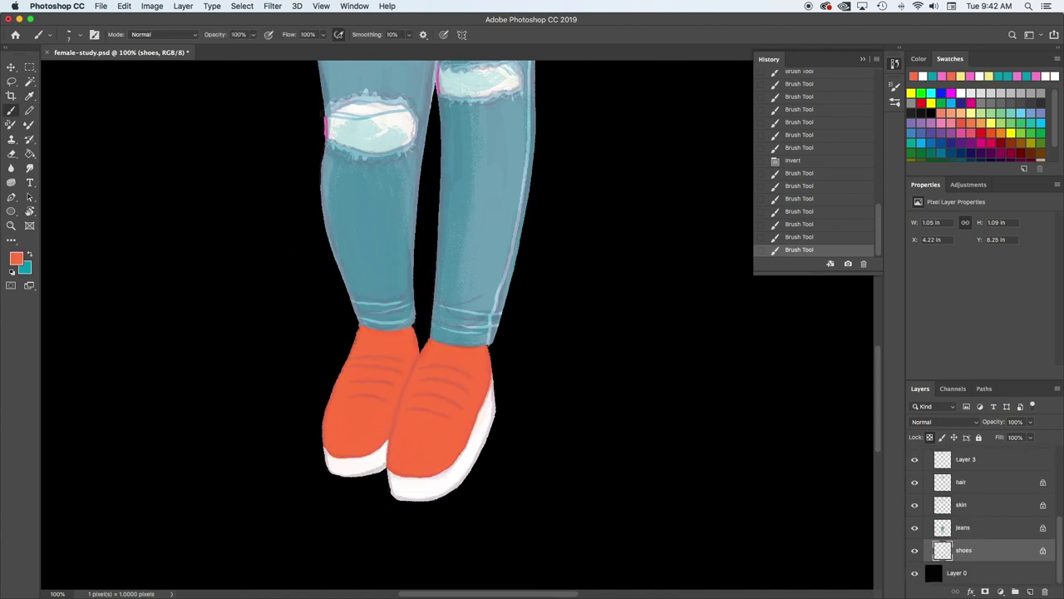
drag(493, 400, 494, 421)
mouse_move(361, 475)
mouse_down()
mouse_move(386, 469)
mouse_move(407, 498)
mouse_up()
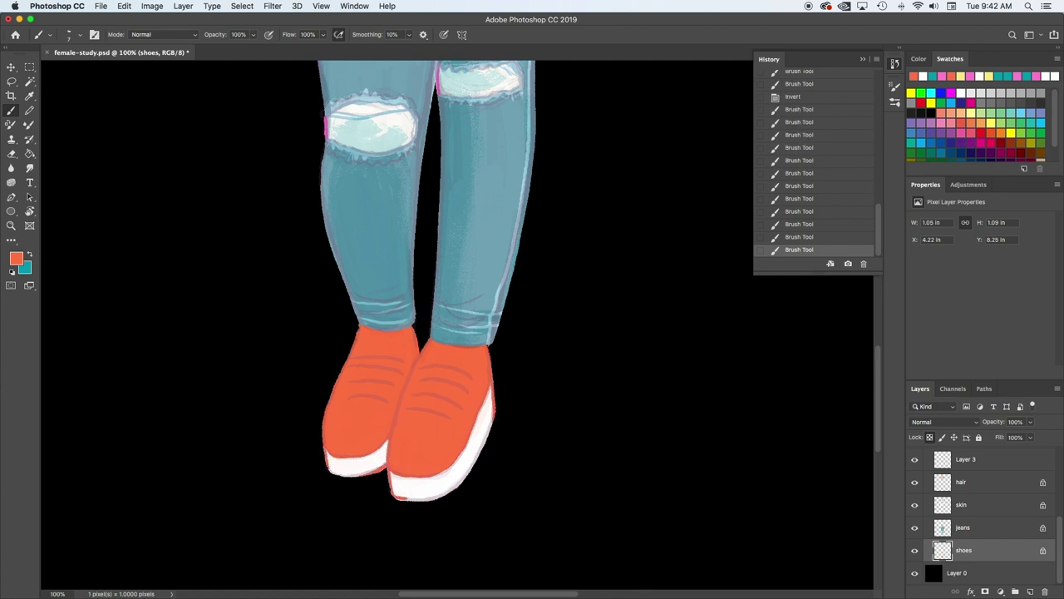
drag(487, 416, 489, 439)
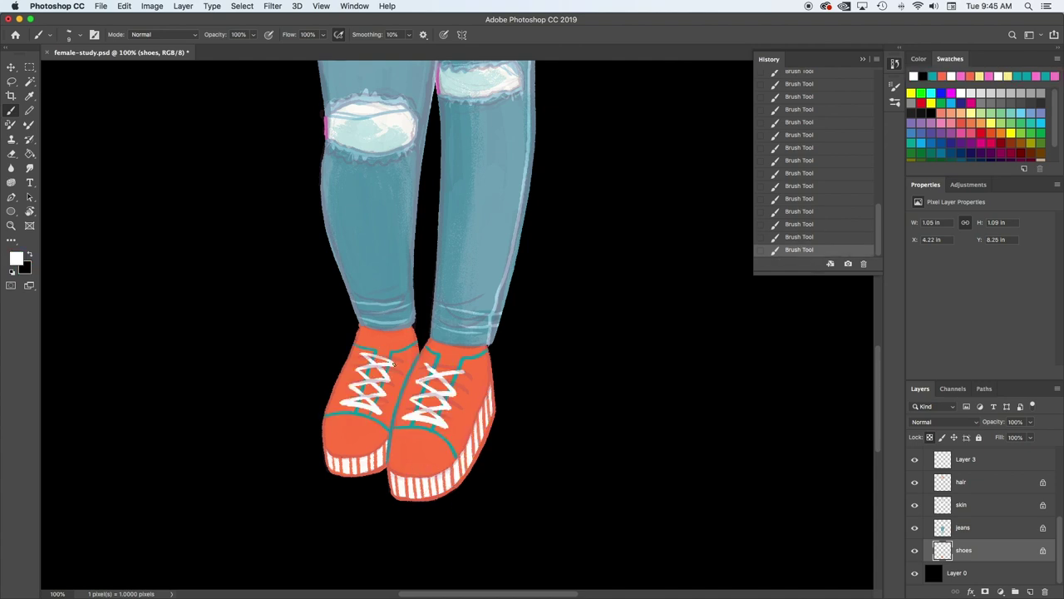
key(super+z)
drag(425, 360, 460, 371)
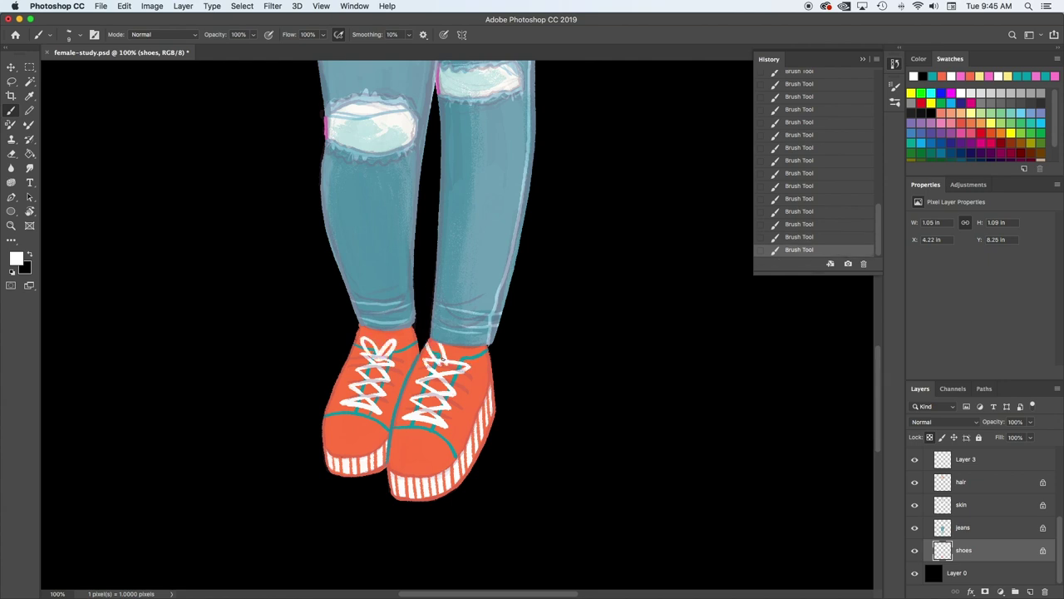
key(super+z)
key(super+z)
key(super+z)
key(super+z)
- Invert the background layer back to white, hide the sketch and show the colour palette
click(944, 565)
key(super+i)
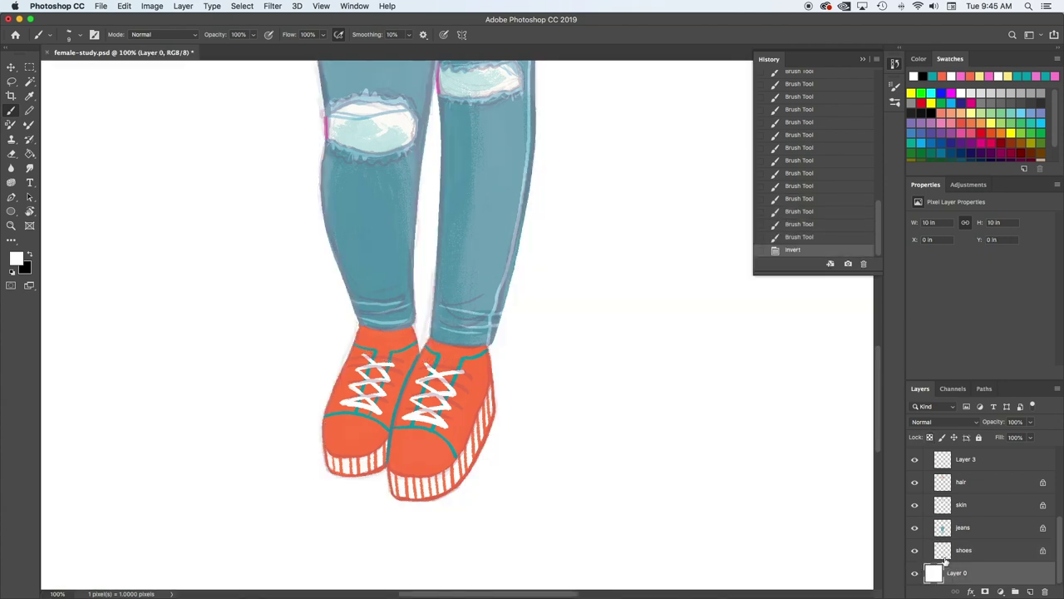
key(super+minus)
key(super+minus)
key(super+minus)
drag(601, 316, 573, 478)
click(913, 455)
mouse_move(1059, 523)
mouse_down()
mouse_move(1060, 462)
mouse_move(1060, 496)
mouse_move(1060, 487)
mouse_up()
- Sample dark teal from the palette and shade the tops and outer side of the shoes on Layer 4
alt+click(201, 128)
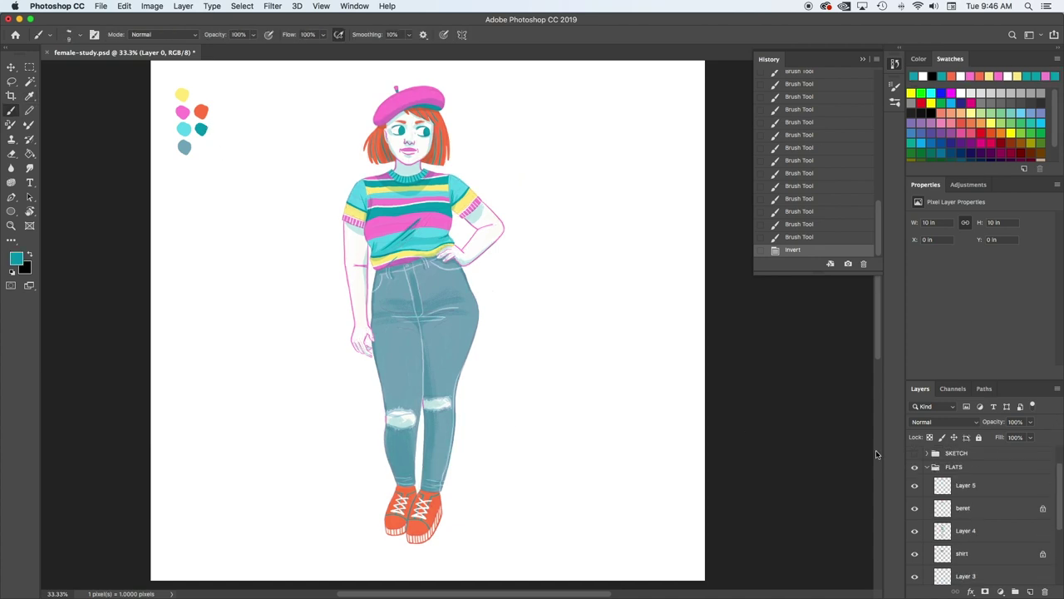
click(1029, 540)
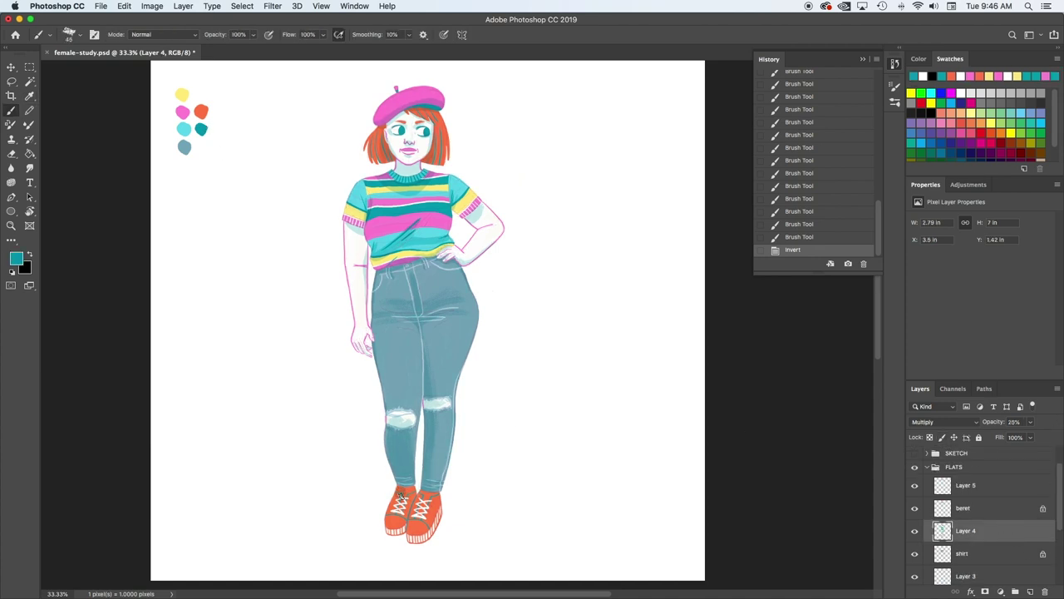
mouse_move(411, 488)
mouse_down()
mouse_move(400, 489)
mouse_move(411, 490)
mouse_up()
drag(418, 493, 419, 502)
mouse_move(422, 494)
mouse_down()
mouse_move(423, 508)
mouse_move(438, 493)
mouse_up()
mouse_move(440, 492)
mouse_down()
mouse_move(416, 516)
mouse_move(440, 508)
mouse_move(432, 527)
mouse_up()
key(super+z)
key(super+z)
key(super+z)
drag(434, 524, 430, 533)
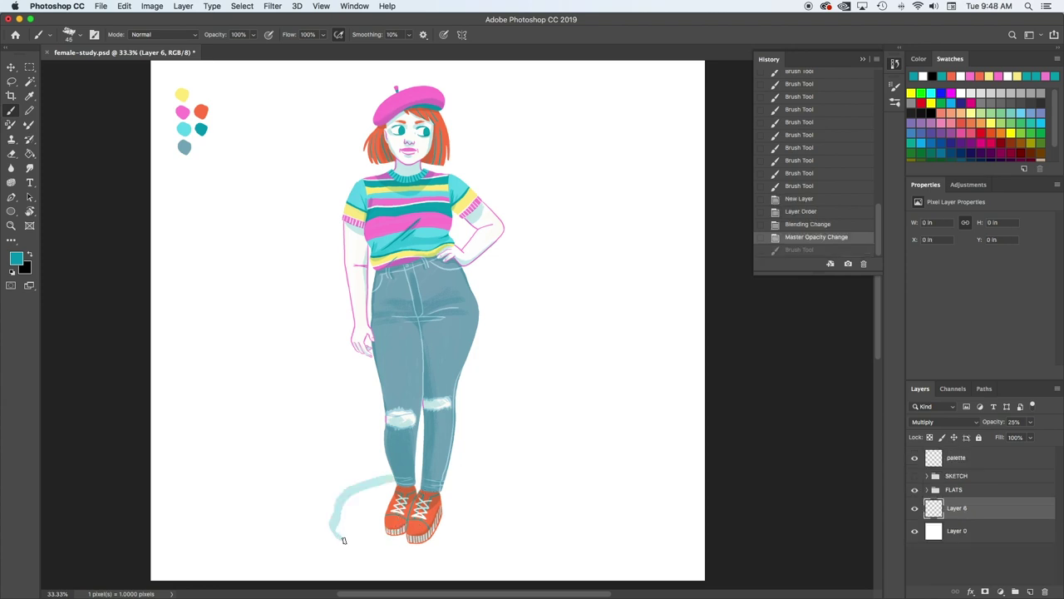
- Outline an oval ground shadow about 3.8 in wide around the shoes in dark teal on Layer 6
key(super+z)
mouse_move(491, 482)
mouse_down()
mouse_move(357, 543)
mouse_move(508, 483)
mouse_up()
key(super+z)
drag(349, 485, 366, 480)
mouse_move(450, 475)
mouse_down()
mouse_move(502, 530)
mouse_move(370, 547)
mouse_move(369, 480)
mouse_move(497, 488)
mouse_move(393, 471)
mouse_up()
key(super+z)
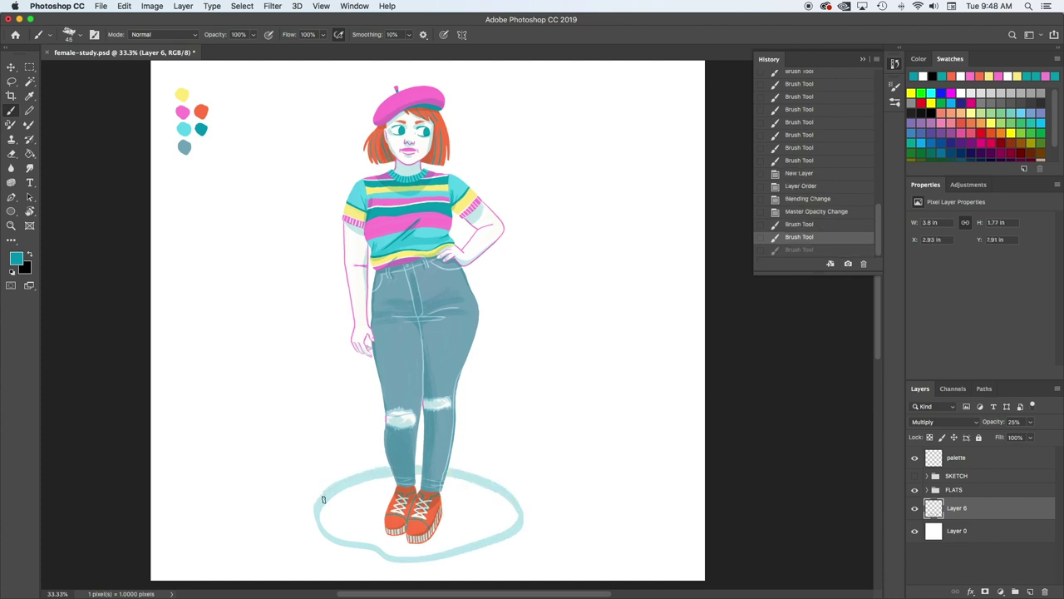
- Fill the inside of the ground shadow and smooth its right edge
drag(324, 499, 348, 536)
mouse_move(418, 479)
mouse_down()
mouse_move(338, 511)
mouse_move(387, 517)
mouse_move(365, 517)
mouse_move(492, 495)
mouse_up()
drag(489, 498, 355, 535)
mouse_move(449, 486)
mouse_down()
mouse_move(469, 537)
mouse_move(491, 525)
mouse_move(462, 537)
mouse_up()
drag(516, 517, 519, 527)
mouse_move(517, 524)
mouse_down()
mouse_move(520, 503)
mouse_move(517, 533)
mouse_up()
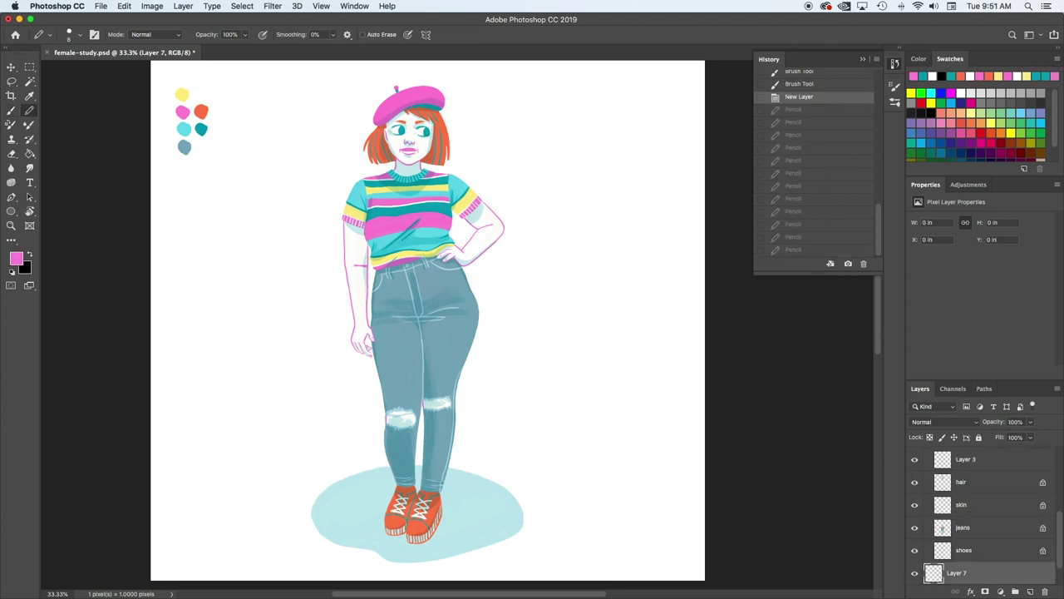
- Hand-letter the artist's name in pink on two lines to the right of the lower legs with the Pencil tool
key(super+equal)
drag(604, 476, 459, 259)
mouse_move(359, 285)
mouse_down()
mouse_move(359, 318)
mouse_move(379, 318)
mouse_up()
mouse_move(383, 318)
mouse_down()
mouse_move(412, 318)
mouse_move(361, 360)
mouse_up()
mouse_move(361, 331)
mouse_down()
mouse_move(362, 359)
mouse_move(387, 331)
mouse_move(408, 346)
mouse_up()
mouse_move(429, 329)
mouse_down()
mouse_move(429, 359)
mouse_move(477, 361)
mouse_up()
mouse_move(481, 359)
mouse_down()
mouse_move(486, 329)
mouse_move(498, 326)
mouse_up()
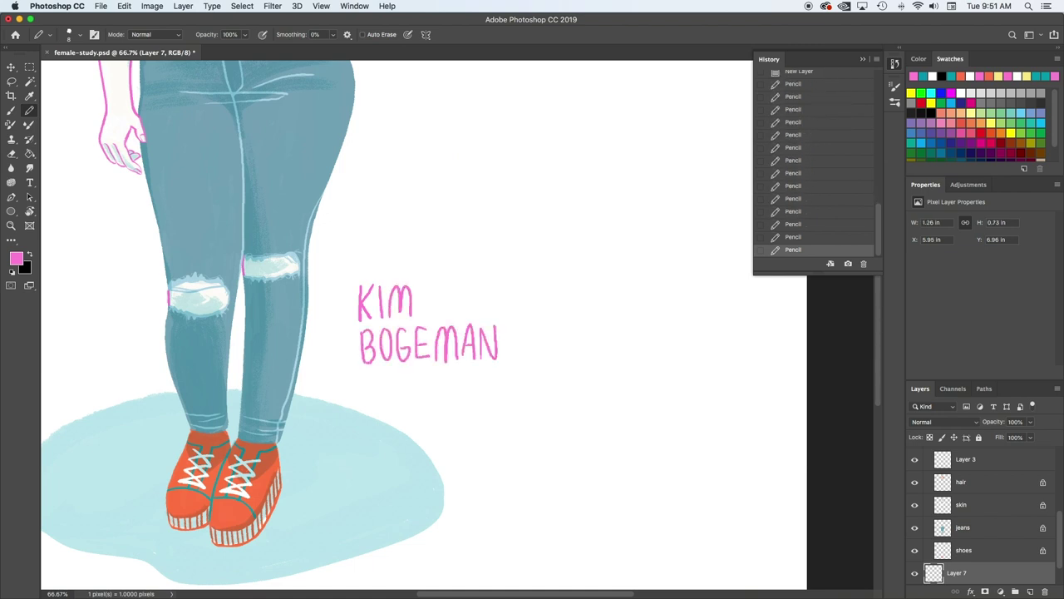
- Scale the hand-lettered name to about 71% and place it closer to the ground shadow
key(super+minus)
key(super+minus)
key(super+minus)
key(super+t)
drag(550, 405, 516, 442)
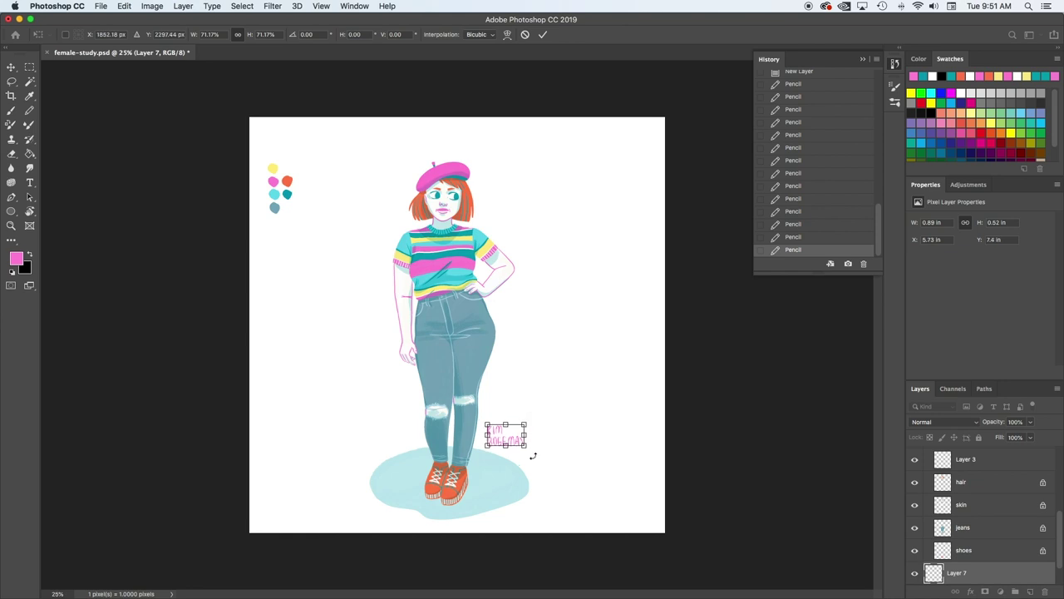
key(Return)
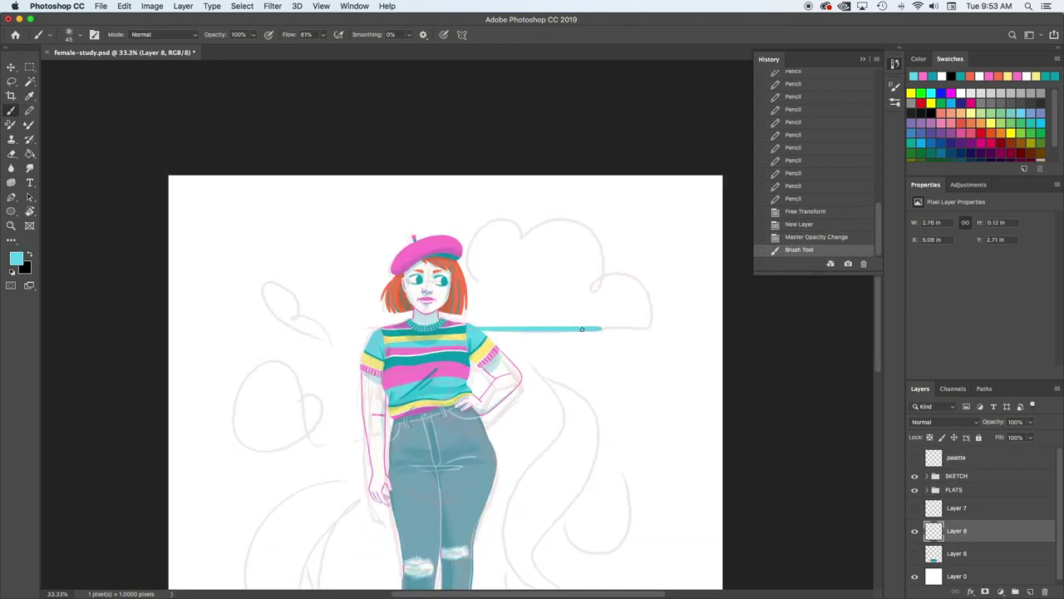
- Outline a large light-teal cloud with curled ends behind the figure's right side on Layer 8, following the sketch
key(super+z)
mouse_move(481, 330)
mouse_down()
mouse_move(653, 330)
mouse_move(606, 274)
mouse_move(592, 290)
mouse_up()
key(super+z)
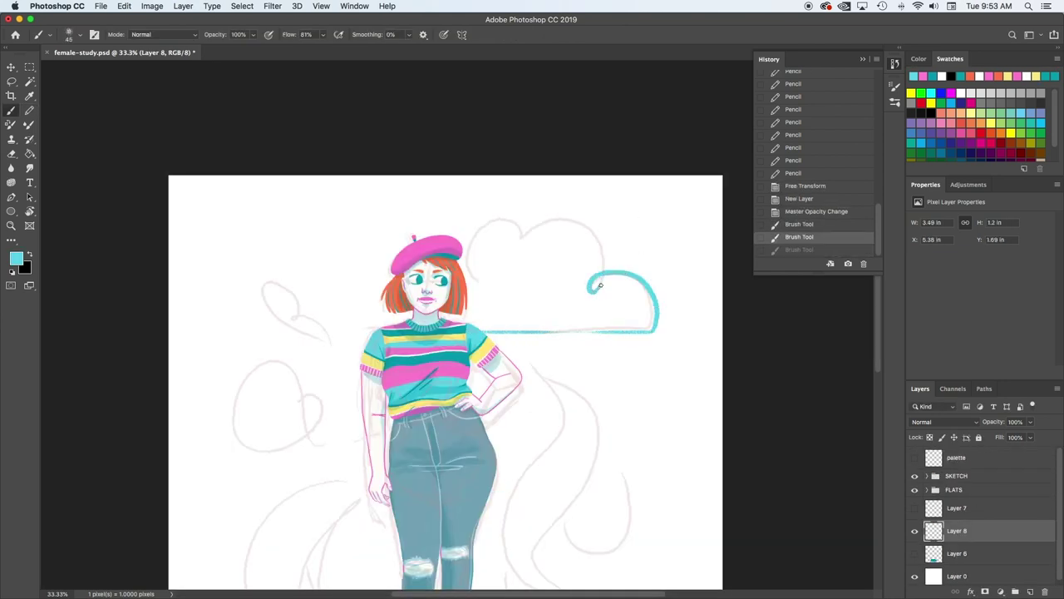
mouse_move(588, 226)
mouse_down()
mouse_move(518, 225)
mouse_move(471, 253)
mouse_move(469, 279)
mouse_up()
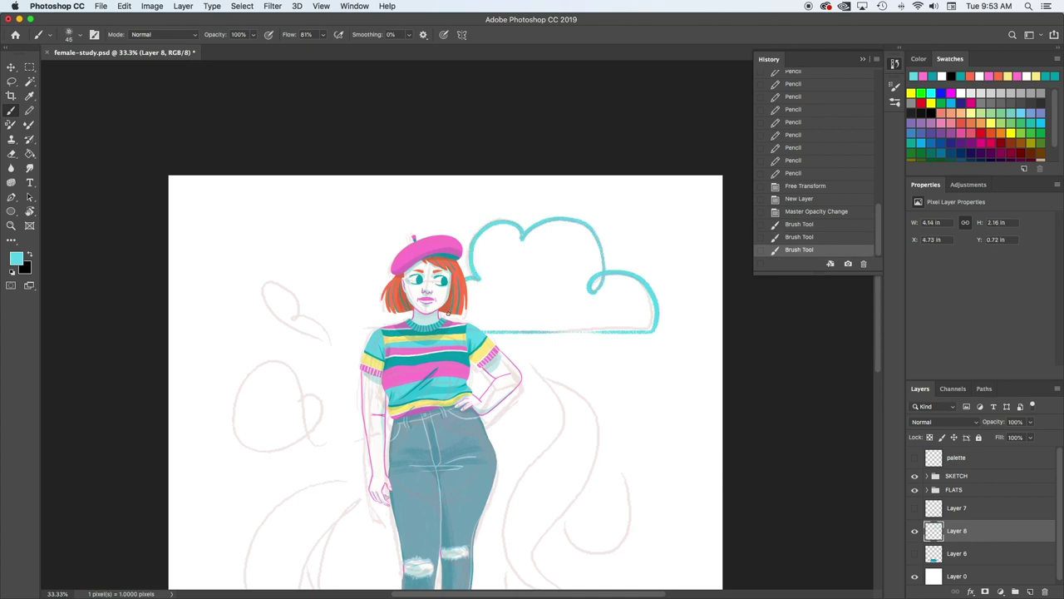
drag(523, 236, 522, 238)
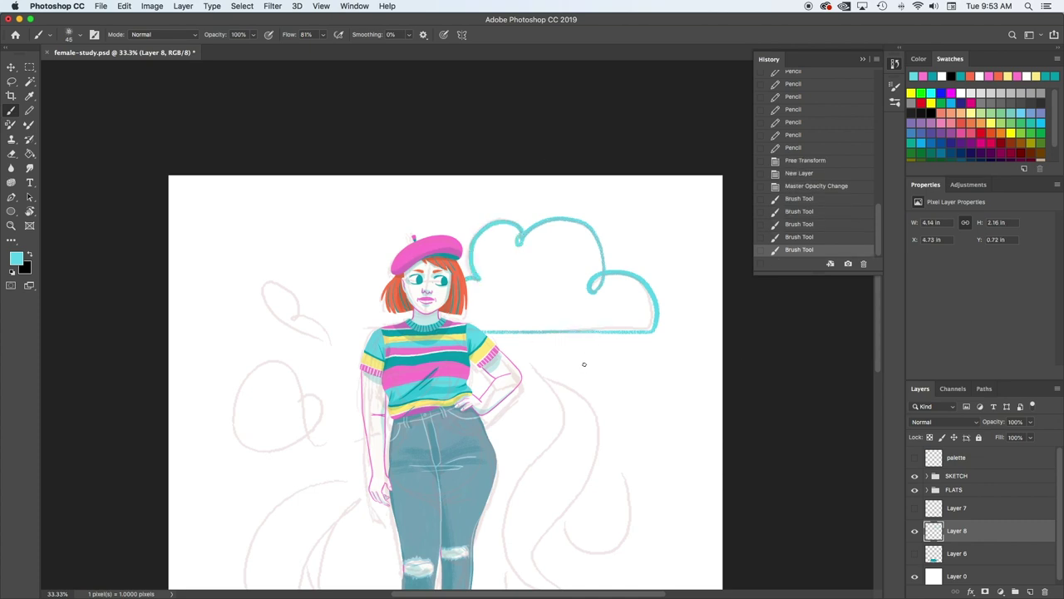
drag(474, 270, 480, 281)
drag(602, 283, 602, 281)
- Outline a smaller light-teal cloud with a flat base behind the figure's left side
drag(267, 381, 391, 381)
mouse_move(385, 327)
mouse_down()
mouse_move(357, 314)
mouse_move(377, 322)
mouse_move(394, 345)
mouse_move(353, 311)
mouse_move(295, 360)
mouse_move(263, 363)
mouse_move(273, 380)
mouse_move(261, 374)
mouse_move(337, 302)
mouse_move(342, 328)
mouse_move(385, 323)
mouse_up()
key(super+z)
key(super+z)
scroll(605, 294, down, 5)
- Sample the beret's pink and outline a curved leaf shape to the left of the legs
alt+click(408, 88)
mouse_move(326, 336)
mouse_down()
mouse_move(304, 358)
mouse_move(314, 492)
mouse_up()
mouse_move(329, 337)
mouse_down()
mouse_move(310, 393)
mouse_move(314, 491)
mouse_up()
drag(318, 422, 355, 500)
key(super+z)
mouse_move(269, 262)
mouse_down()
mouse_move(306, 342)
mouse_move(297, 346)
mouse_move(313, 329)
mouse_up()
key(super+z)
drag(296, 346, 313, 332)
drag(608, 277, 603, 318)
- Clear the unwanted strokes left of the figure with a lasso selection and rework the curled drop above the leaf shape
key(l)
mouse_move(266, 287)
mouse_down()
mouse_move(355, 549)
mouse_move(342, 352)
mouse_up()
key(Delete)
key(super+d)
key(b)
mouse_move(347, 413)
mouse_down()
mouse_move(302, 465)
mouse_move(288, 523)
mouse_move(267, 405)
mouse_move(327, 420)
mouse_move(335, 408)
mouse_move(314, 433)
mouse_up()
key(super+z)
- Draw pink curved drops below the bent elbow and a small pink drop to the left of the beret
drag(493, 309, 513, 283)
key(super+z)
mouse_move(460, 315)
mouse_down()
mouse_move(482, 325)
mouse_move(529, 273)
mouse_move(463, 311)
mouse_move(501, 274)
mouse_up()
key(super+z)
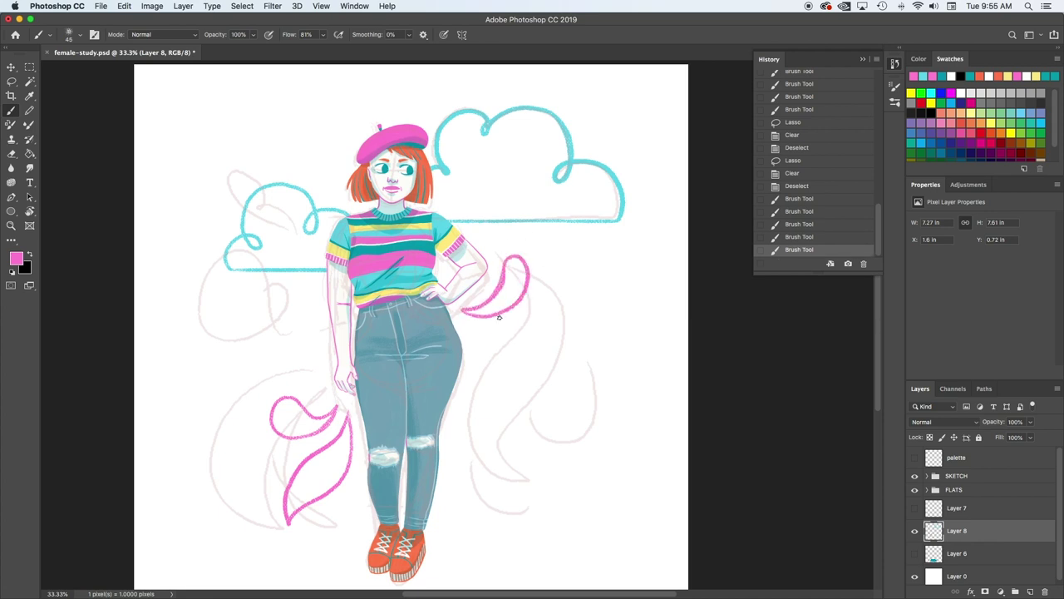
drag(519, 322, 512, 313)
key(super+z)
drag(321, 161, 326, 177)
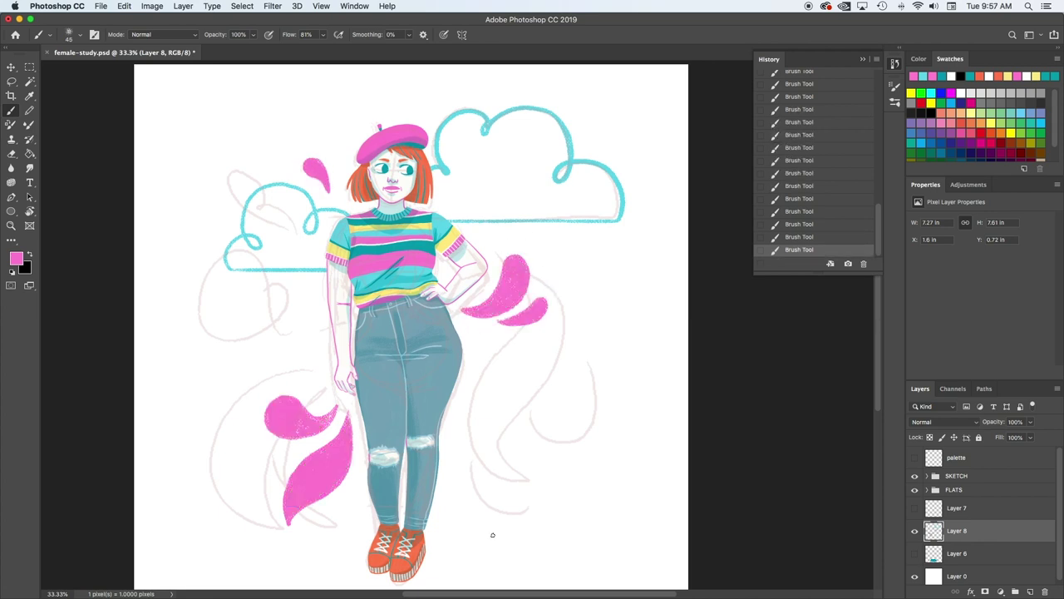
- Paint a pink drop to the right of the shins and clear stray paint with a lasso selection
mouse_move(448, 442)
mouse_down()
mouse_move(480, 483)
mouse_move(448, 448)
mouse_up()
key(super+z)
mouse_move(450, 453)
mouse_down()
mouse_move(496, 482)
mouse_move(484, 481)
mouse_up()
key(l)
key(Delete)
key(super+d)
key(b)
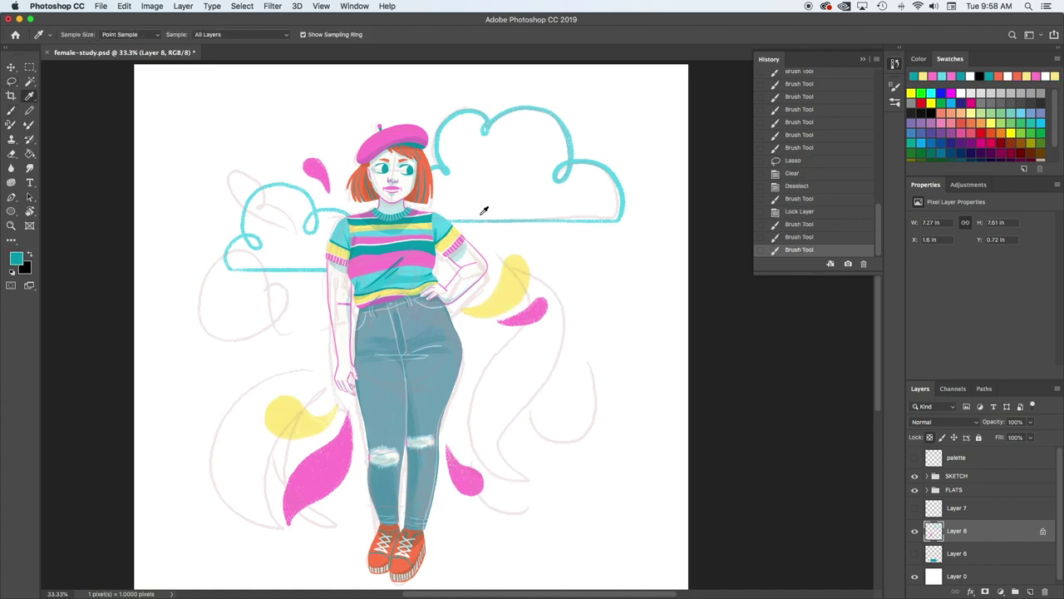
- Recolour the small drop below the elbow orange and the drop beside the shins light teal
click(431, 168)
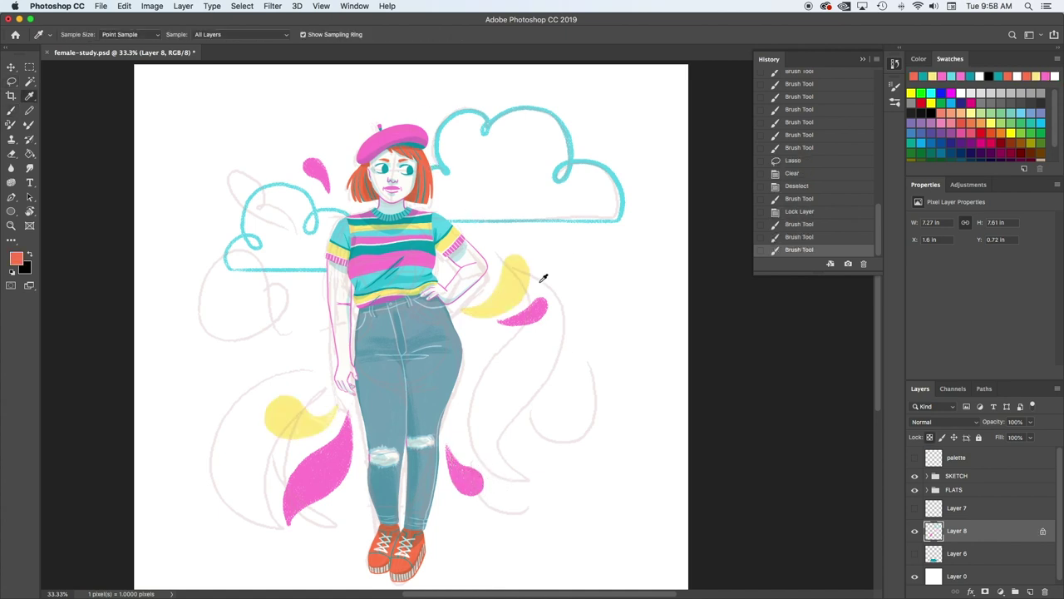
key(b)
drag(511, 320, 538, 305)
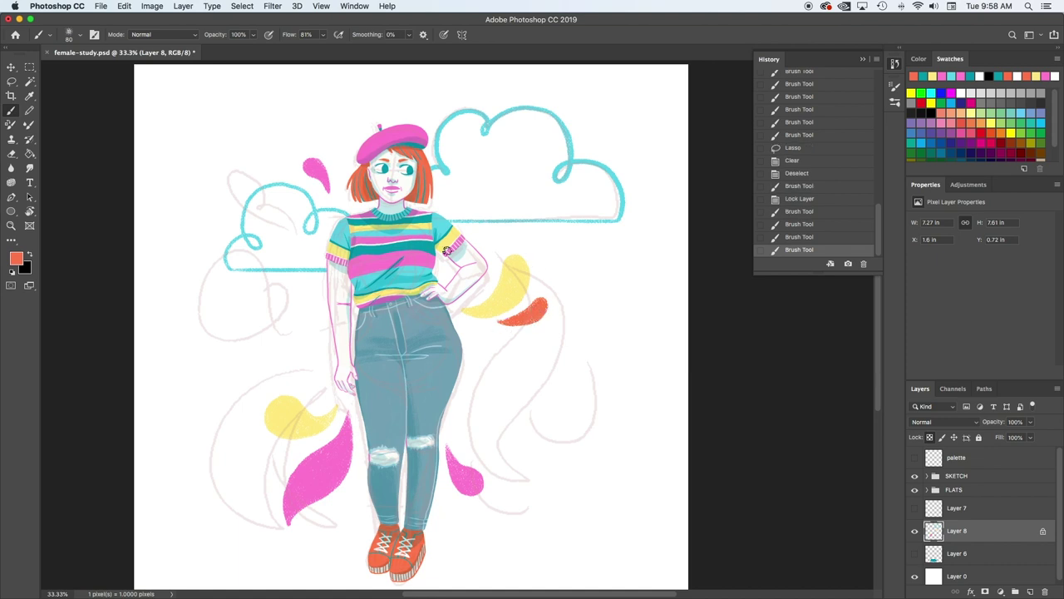
alt+click(445, 233)
drag(450, 452, 480, 479)
- Hide the sketch, then show and select the ground shadow layer
click(915, 477)
click(915, 553)
click(965, 553)
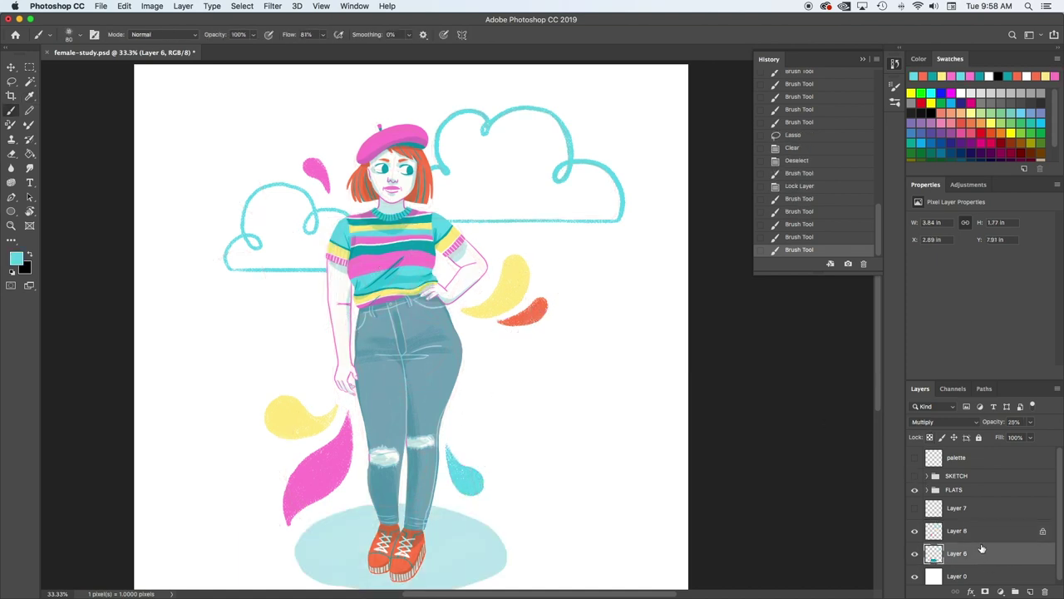
- Scale the ground shadow to about 79% and shift it vertically by 0.12 in under the shoes
key(ctrl+t)
scroll(563, 418, down, 3)
drag(509, 536, 491, 537)
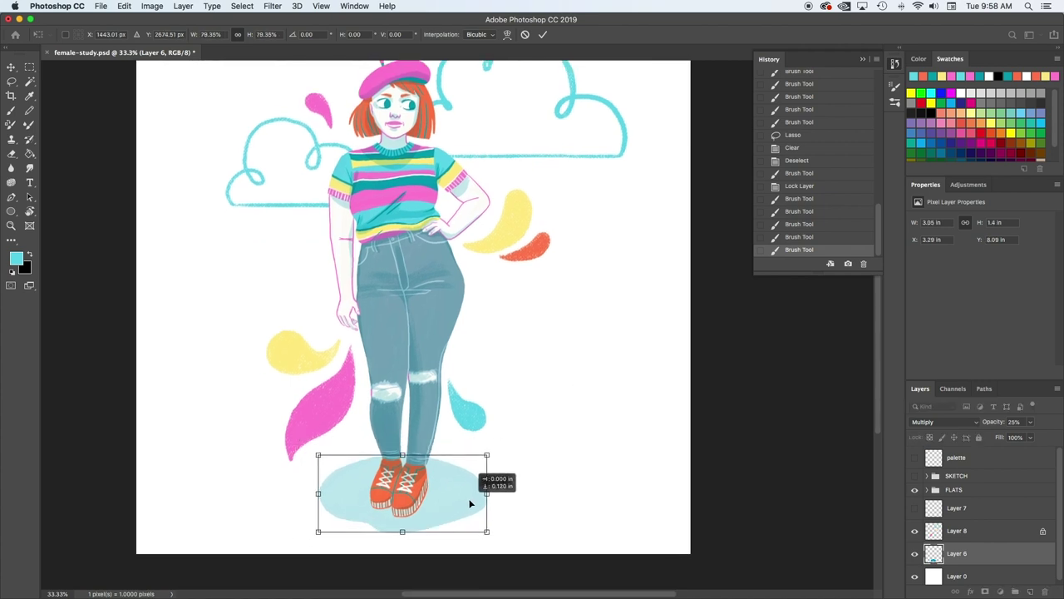
key(Return)
- Raise the ground shadow layer's opacity, lock its transparent pixels and paint over it in light teal
click(1030, 437)
click(1057, 435)
click(930, 437)
mouse_move(446, 460)
mouse_down()
mouse_move(437, 529)
mouse_move(477, 476)
mouse_move(490, 498)
mouse_up()
- Delete the ground shadow layer and paint a solid light-teal puddle under the shoes on a new layer
click(1045, 591)
key(Return)
click(1030, 591)
drag(387, 453, 376, 519)
key(ctrl+z)
mouse_move(402, 452)
mouse_down()
mouse_move(361, 461)
mouse_move(409, 523)
mouse_move(468, 474)
mouse_move(346, 494)
mouse_move(456, 499)
mouse_move(362, 504)
mouse_move(382, 519)
mouse_up()
key(ctrl+z)
drag(592, 420, 597, 449)
- Recolour the drops on Layer 8: the large elbow drop light teal, the small one yellow, the shin drop orange
click(969, 530)
mouse_move(522, 223)
mouse_down()
mouse_move(523, 241)
mouse_move(532, 230)
mouse_move(532, 285)
mouse_move(506, 286)
mouse_up()
key(i)
alt+click(294, 363)
drag(551, 263, 549, 270)
click(304, 375)
click(410, 489)
key(b)
mouse_move(476, 426)
mouse_down()
mouse_move(479, 451)
mouse_move(465, 453)
mouse_up()
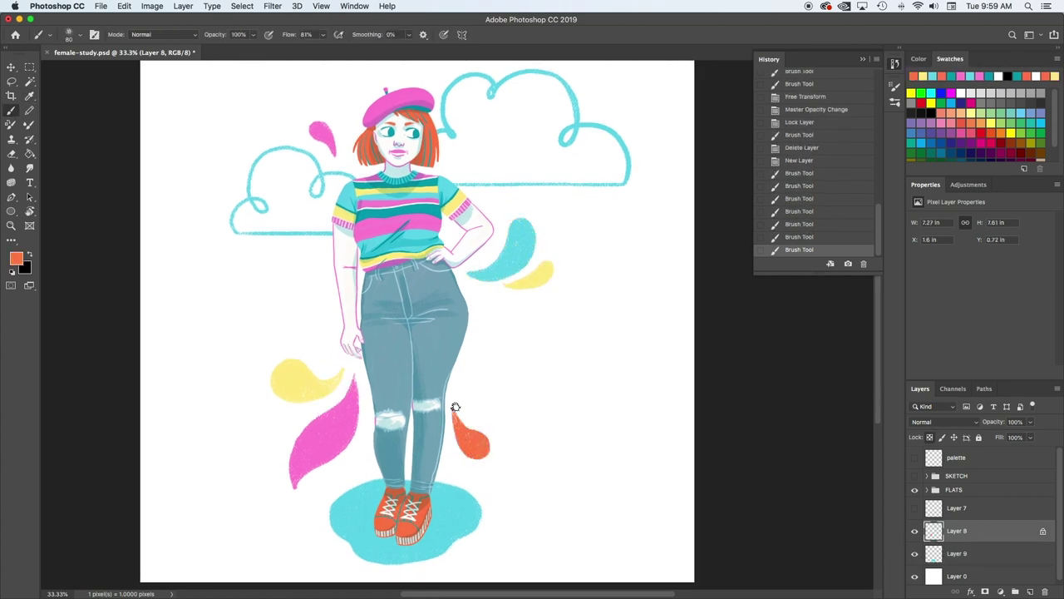
- Squash the light-teal puddle under the shoes vertically from its upper and lower edges
key(super+minus)
click(954, 550)
key(super+t)
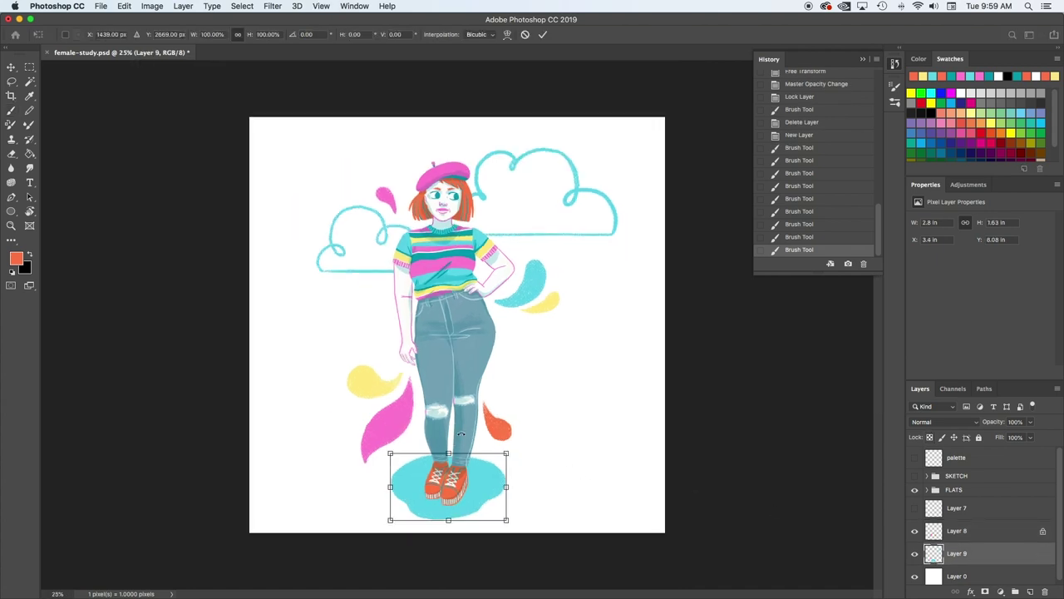
drag(450, 453, 451, 466)
drag(457, 523, 452, 517)
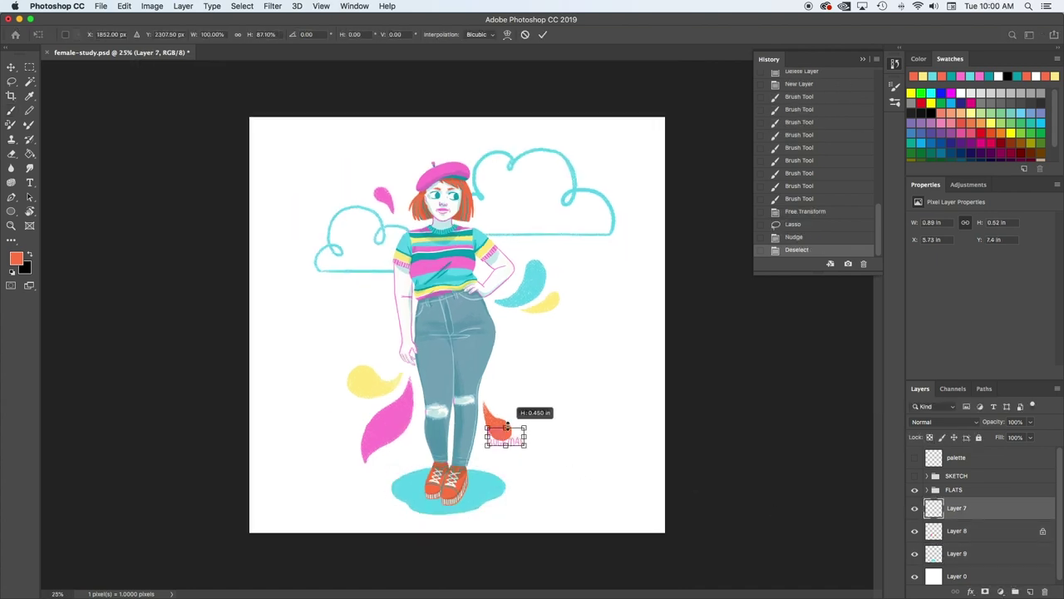
- Apply the signature's height transform and move the signature just below the orange drop beside the shin
key(Return)
drag(518, 443, 511, 467)
- Select the FLATS group together with Layers 7, 8 and 9 and shift the whole artwork slightly left on the canvas
click(983, 476)
click(985, 489)
shift+click(965, 552)
key(super+t)
key(shift+Left)
key(shift+Left)
key(shift+Left)
key(shift+Left)
key(shift+Left)
key(shift+Left)
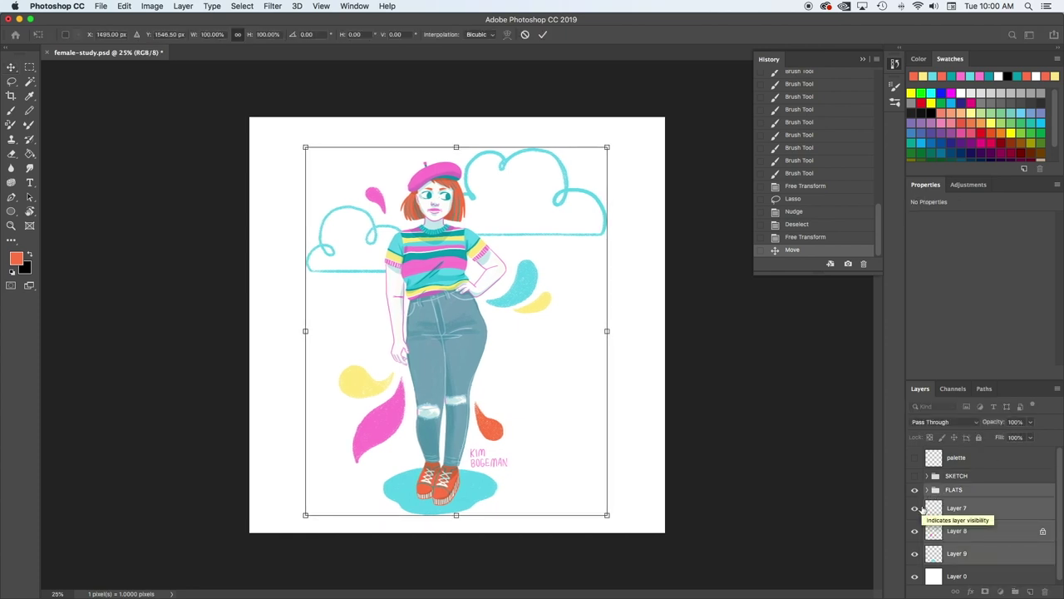
key(Return)
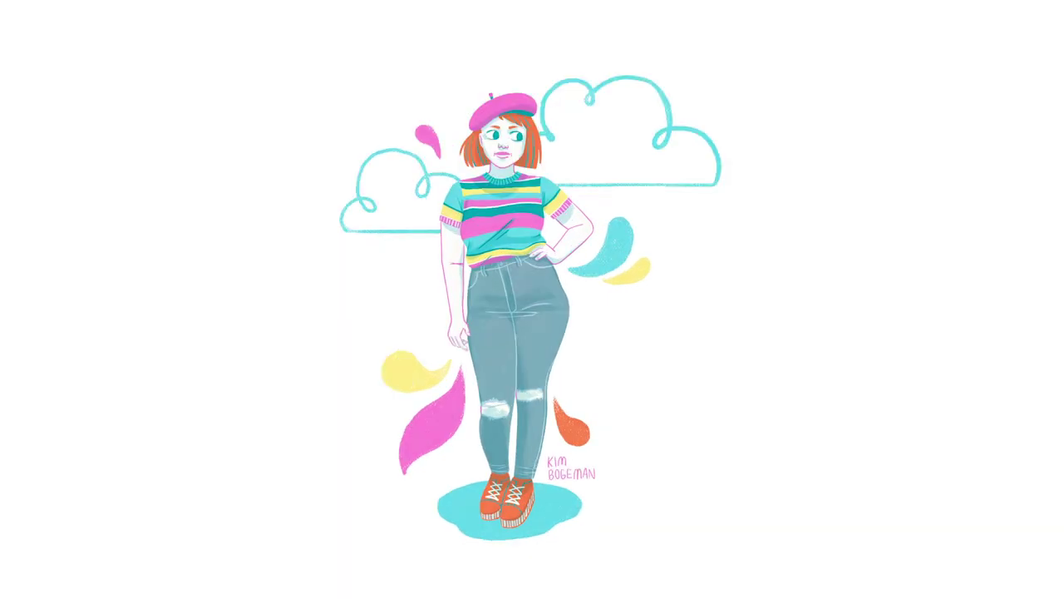